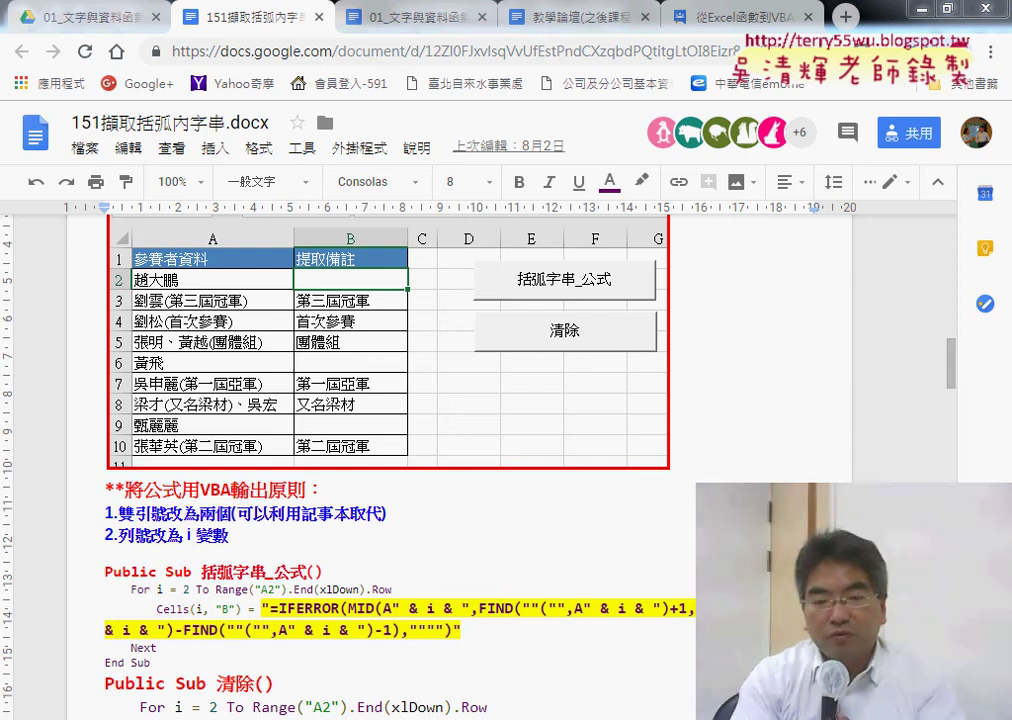
In the workbook, clear column B, fill it with bracketed notes via 括弧字串_公式, then clear it again.
{"action": "key", "text": "alt+Tab"}
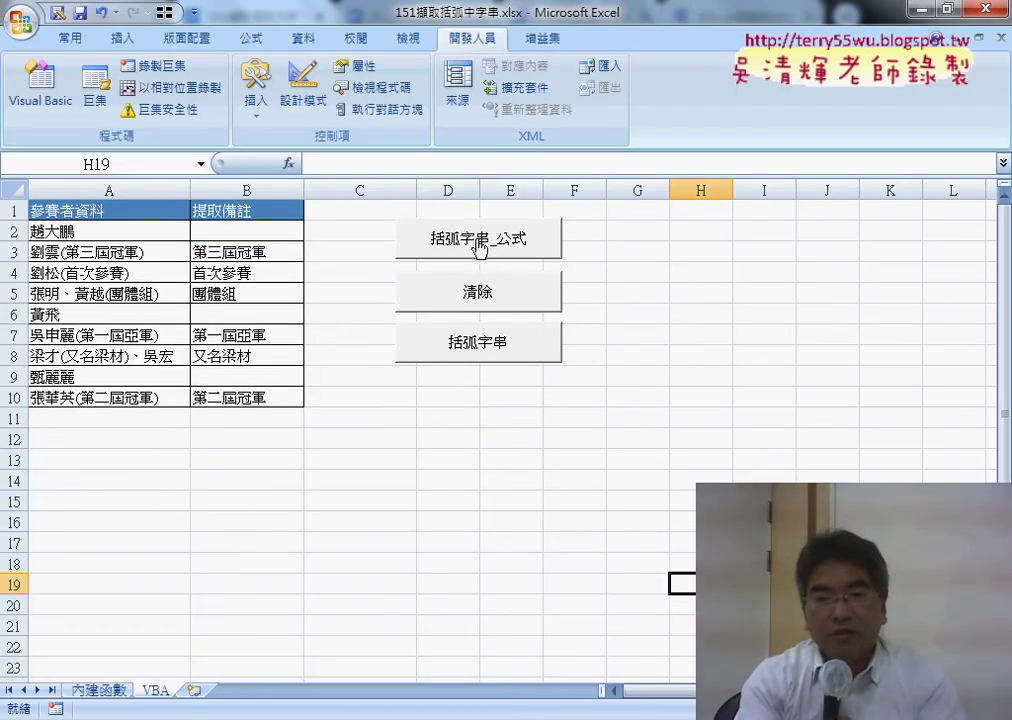
{"action": "left_click", "coordinate": [473, 294]}
{"action": "left_click", "coordinate": [478, 247]}
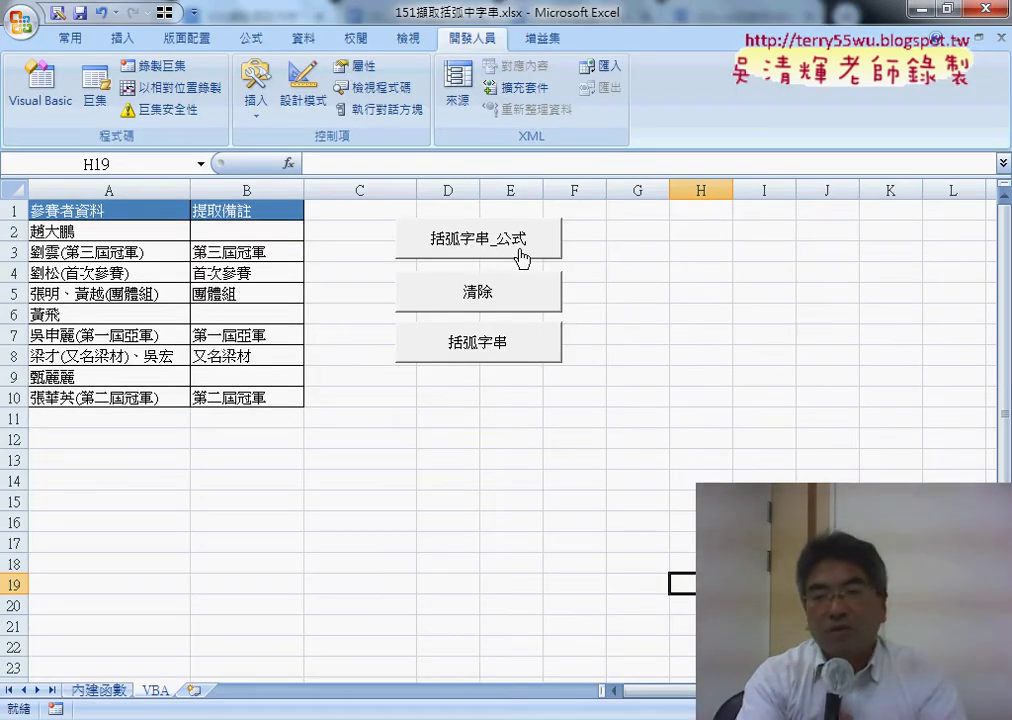
{"action": "left_click", "coordinate": [488, 300]}
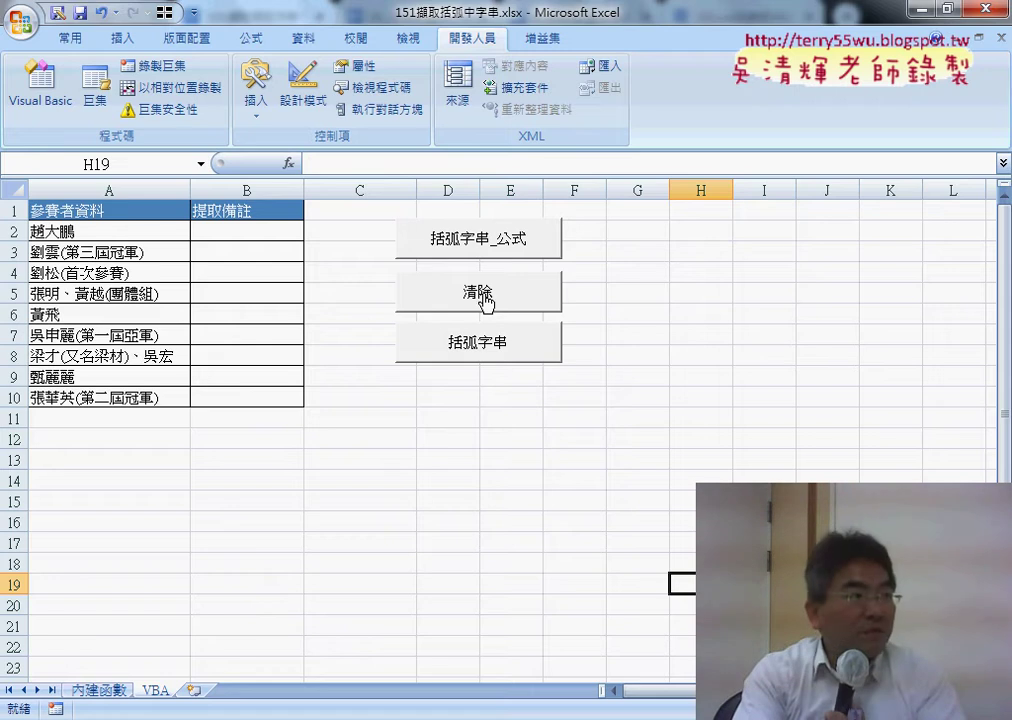
Open the Visual Basic editor and reposition its window.
{"action": "left_click", "coordinate": [58, 110]}
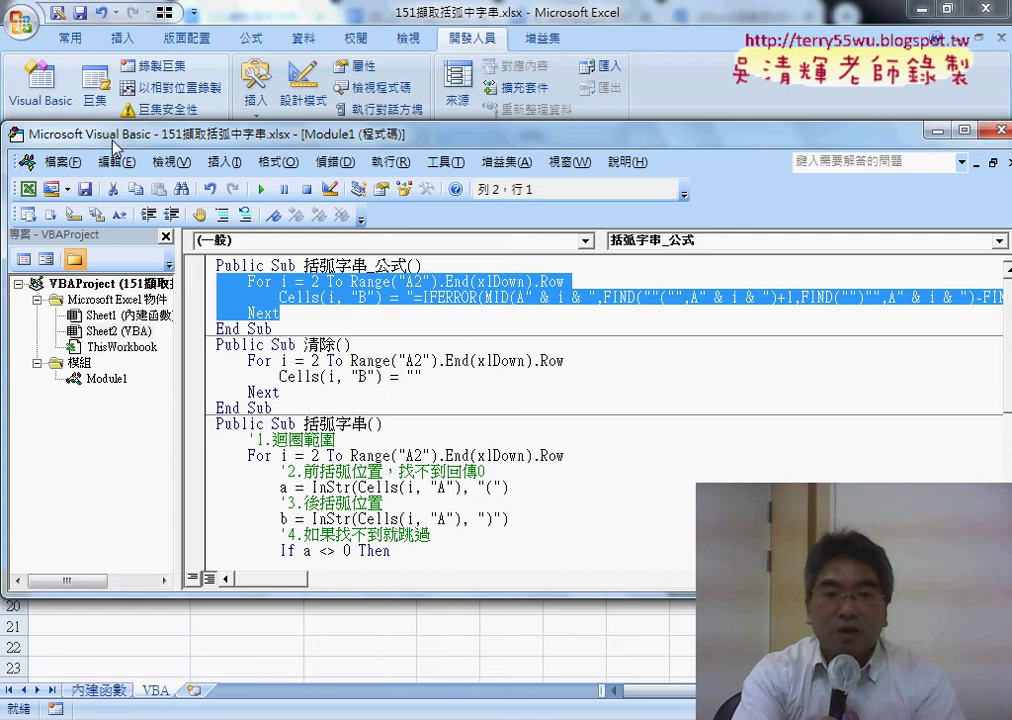
{"action": "left_click_drag", "start_coordinate": [113, 140], "coordinate": [188, 139]}
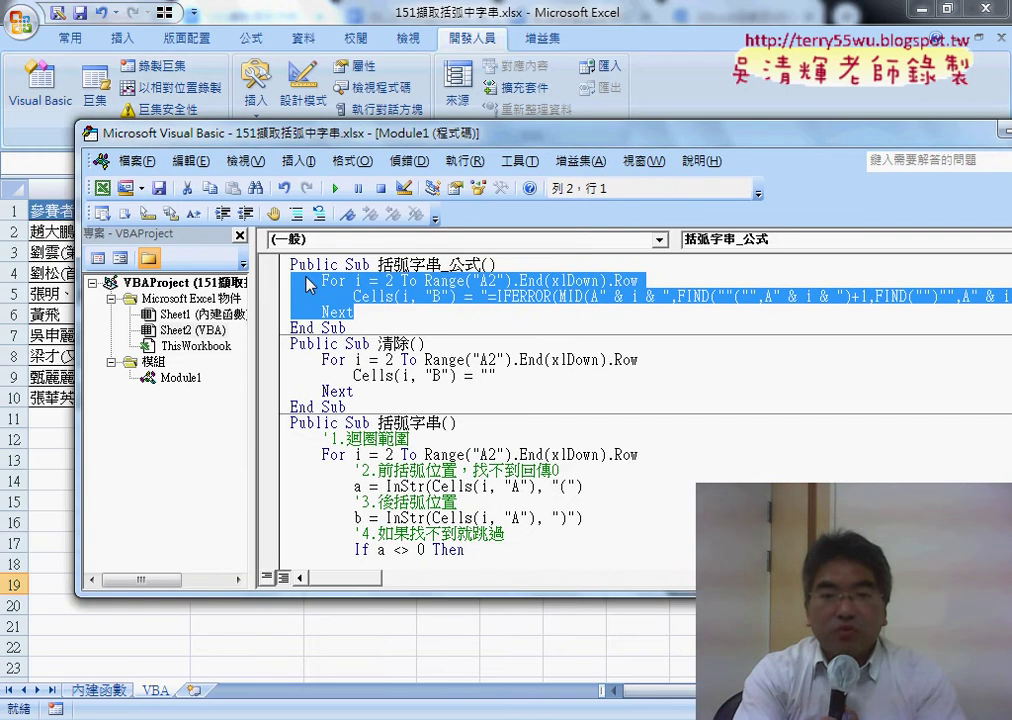
{"action": "mouse_move", "coordinate": [420, 133]}
{"action": "left_mouse_down"}
{"action": "mouse_move", "coordinate": [302, 122]}
{"action": "mouse_move", "coordinate": [458, 127]}
{"action": "left_mouse_up"}
Close the Module1 code window and the Project Explorer panel.
{"action": "left_click", "coordinate": [970, 152]}
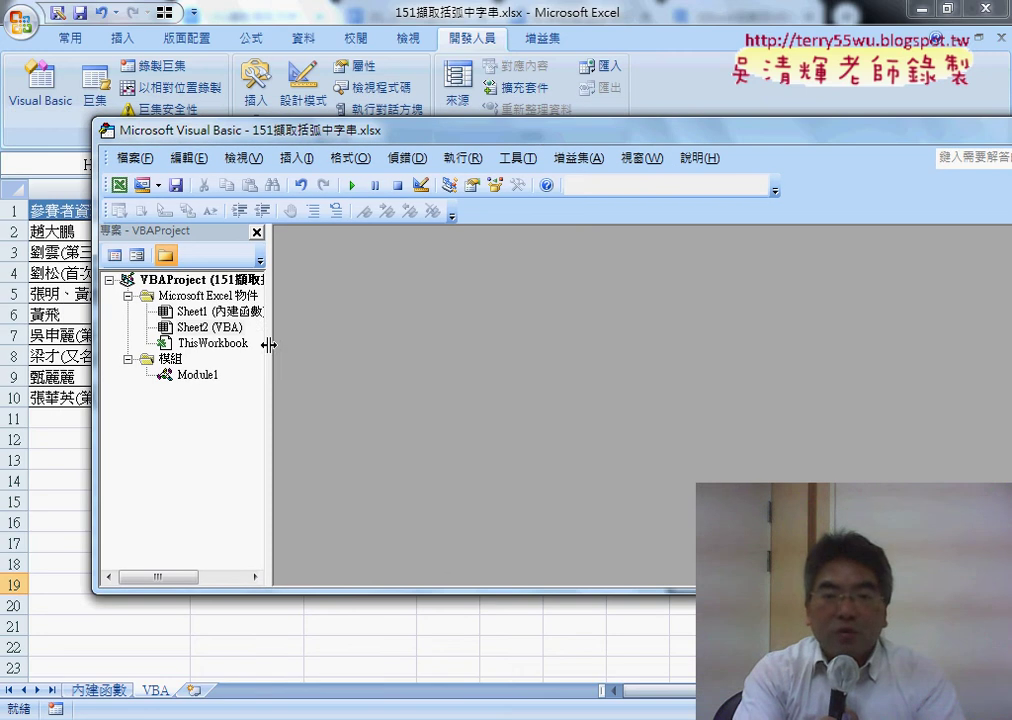
{"action": "left_click_drag", "start_coordinate": [268, 345], "coordinate": [357, 339]}
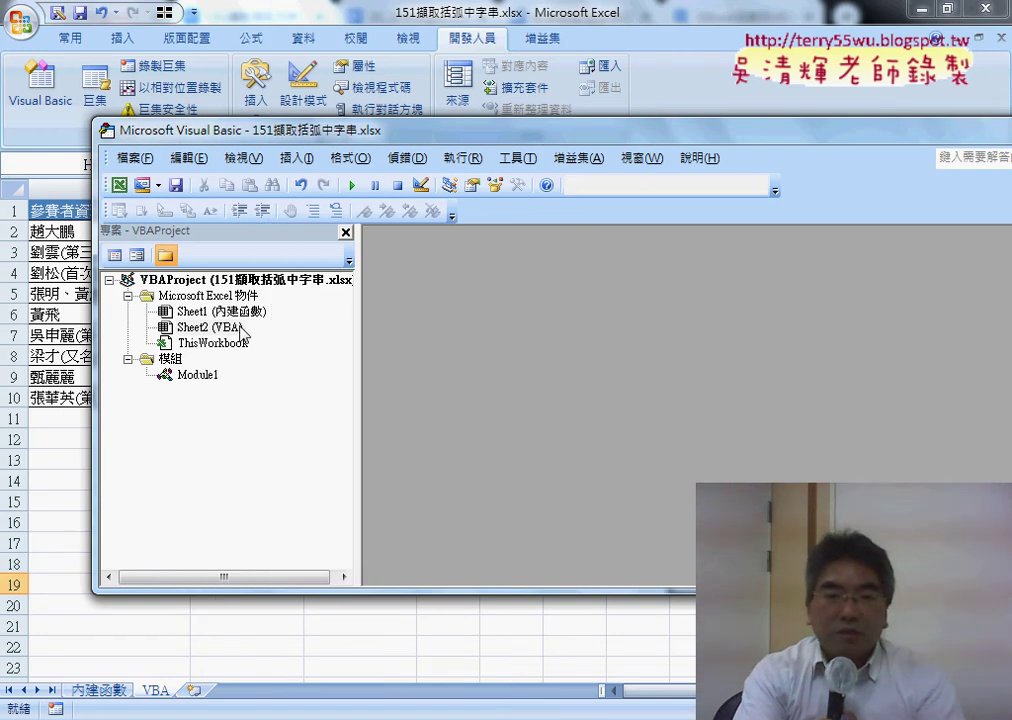
{"action": "left_click", "coordinate": [345, 233]}
{"action": "left_click", "coordinate": [243, 158]}
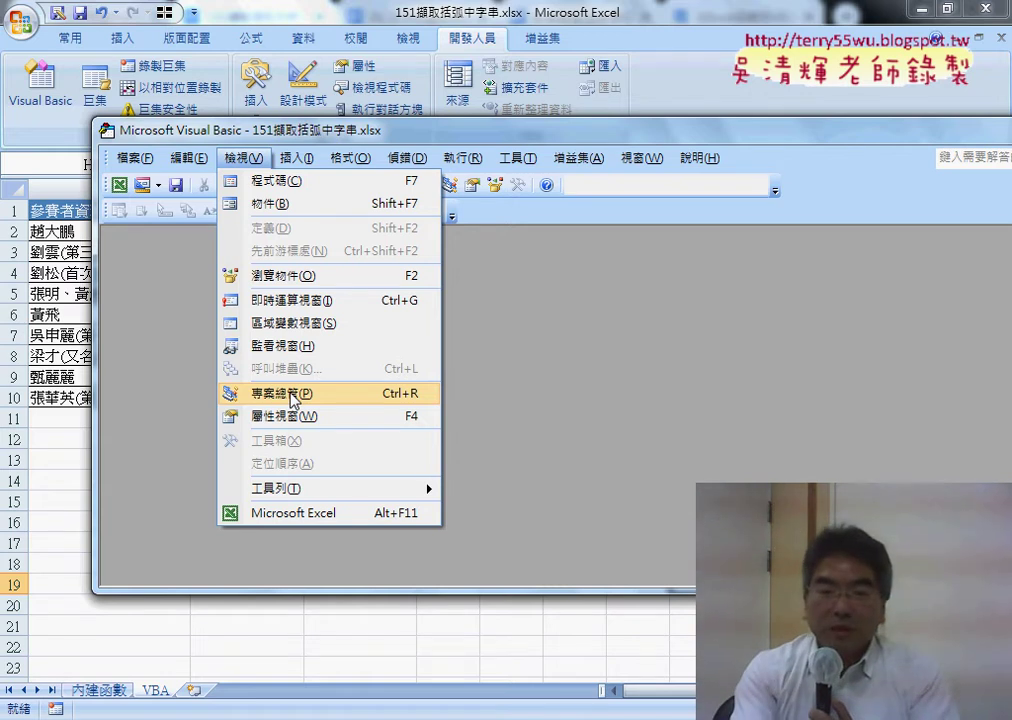
Reopen the Project Explorer and open Module1's code.
{"action": "left_click", "coordinate": [288, 394]}
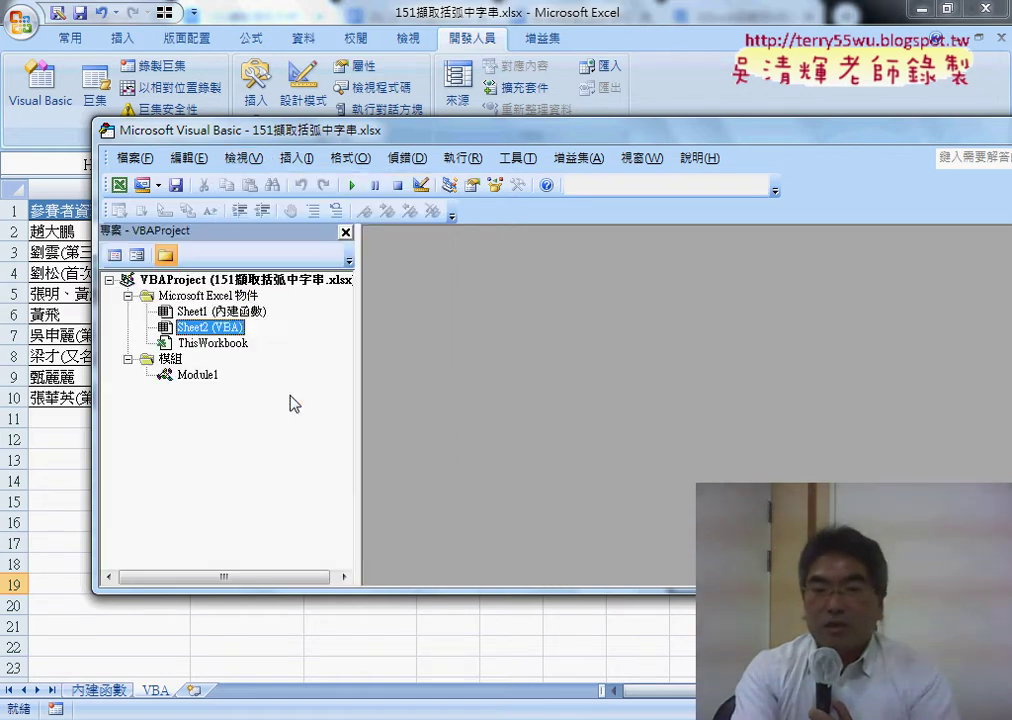
{"action": "left_click", "coordinate": [187, 377]}
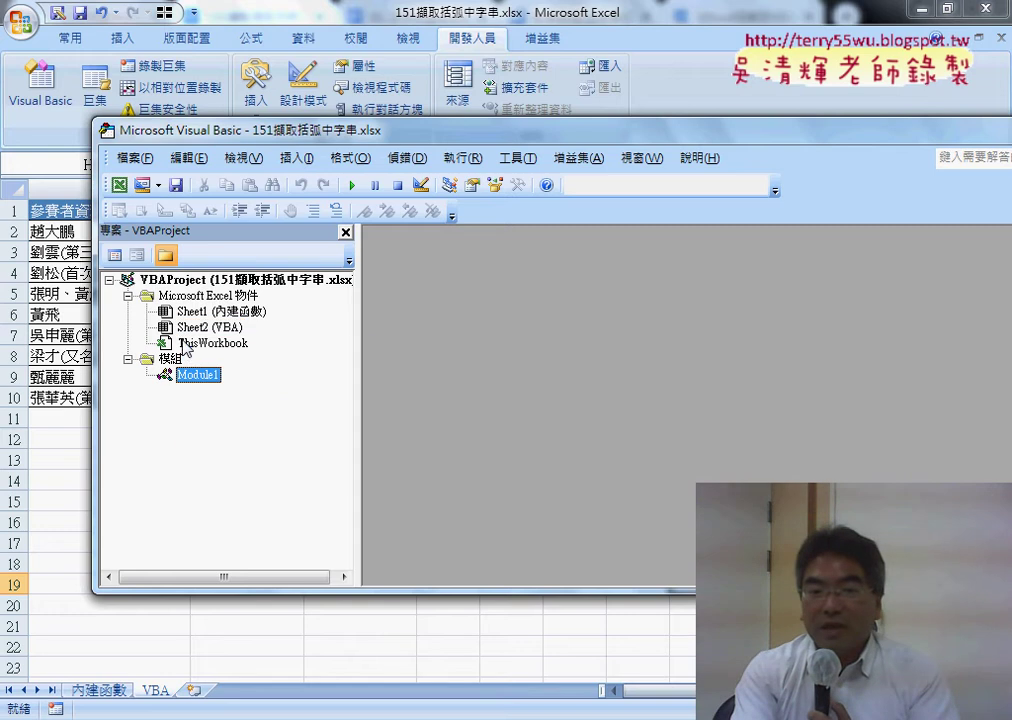
{"action": "right_click", "coordinate": [185, 345]}
{"action": "mouse_move", "coordinate": [238, 422]}
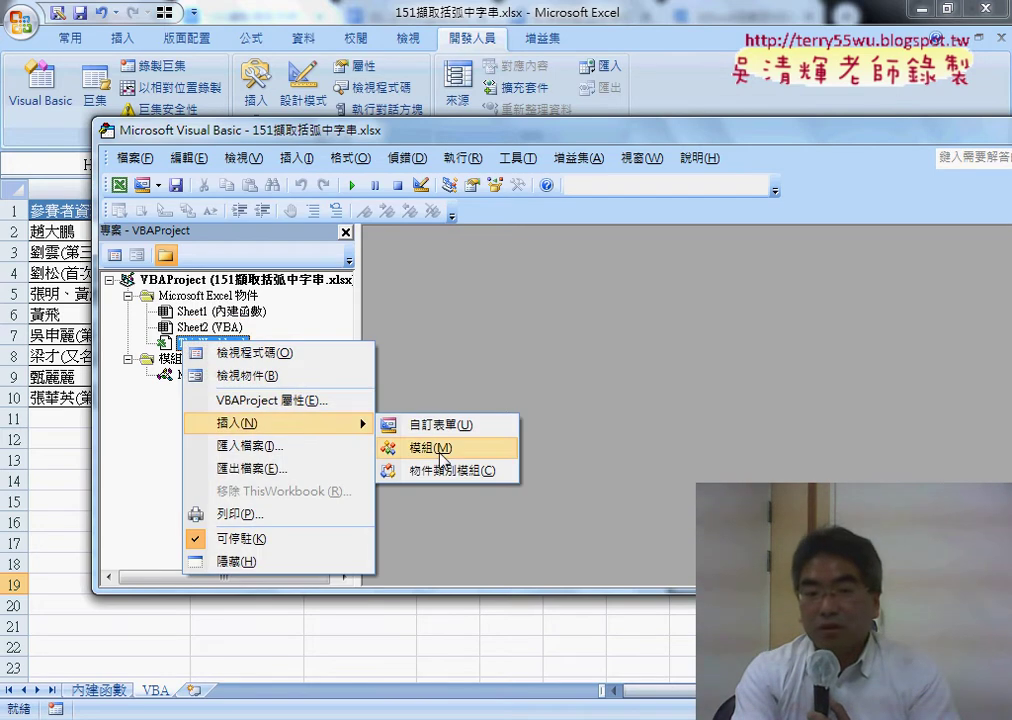
{"action": "left_click", "coordinate": [196, 376]}
{"action": "double_click", "coordinate": [196, 376]}
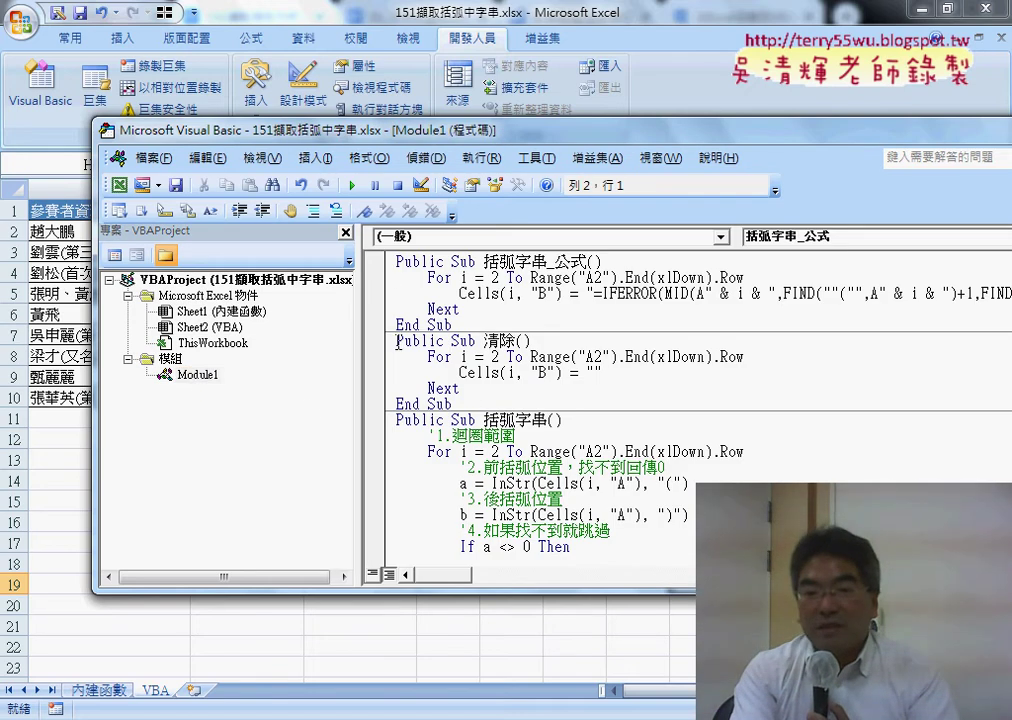
Delete Module1's other code and copy the procedure name 括弧字串_公式.
{"action": "key", "text": "ctrl+a"}
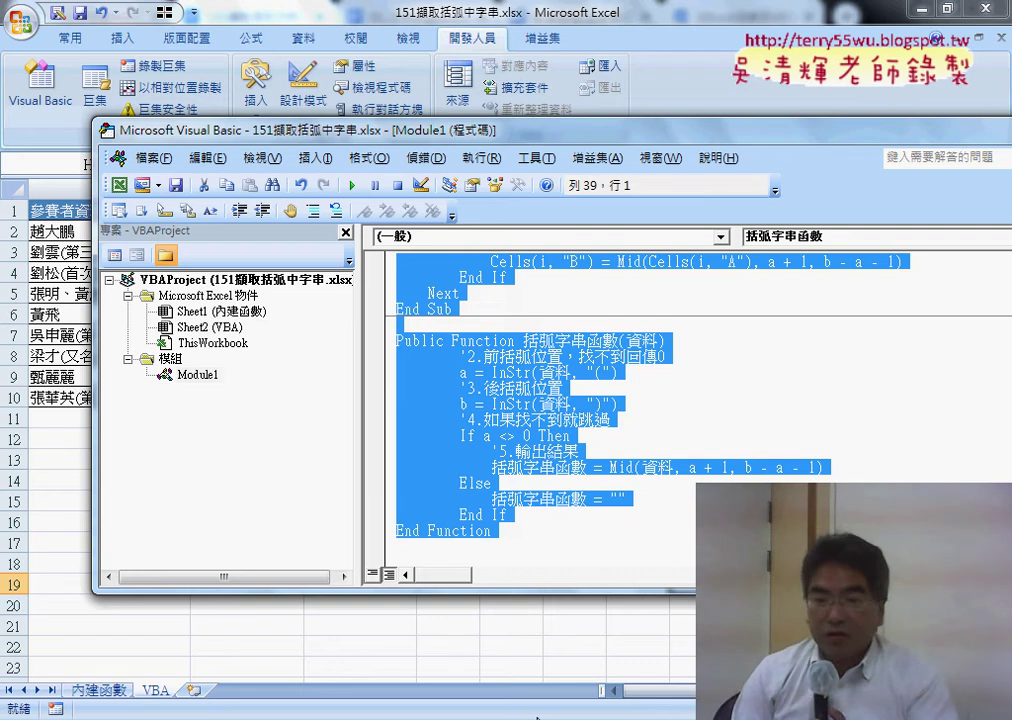
{"action": "key", "text": "Delete"}
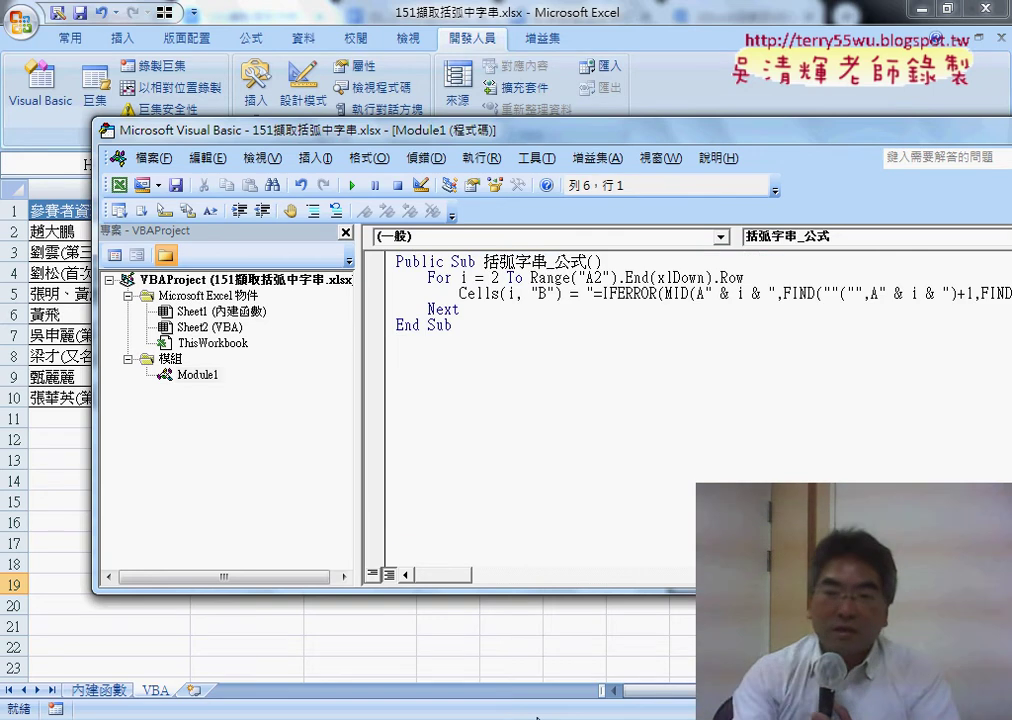
{"action": "left_click_drag", "start_coordinate": [485, 261], "coordinate": [587, 262]}
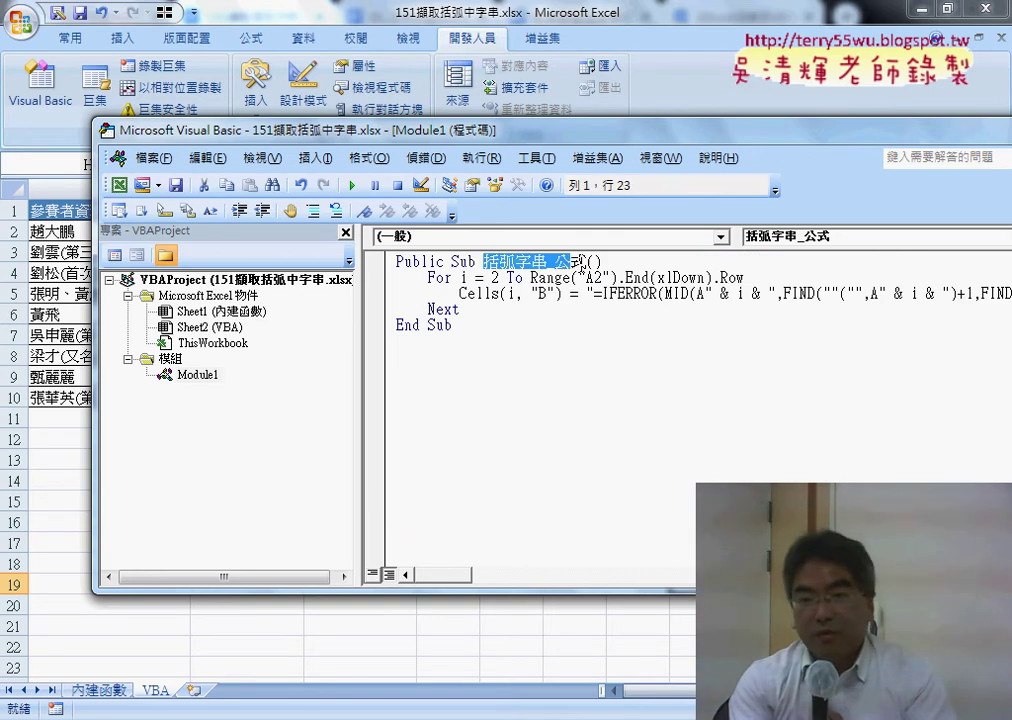
{"action": "right_click", "coordinate": [573, 268]}
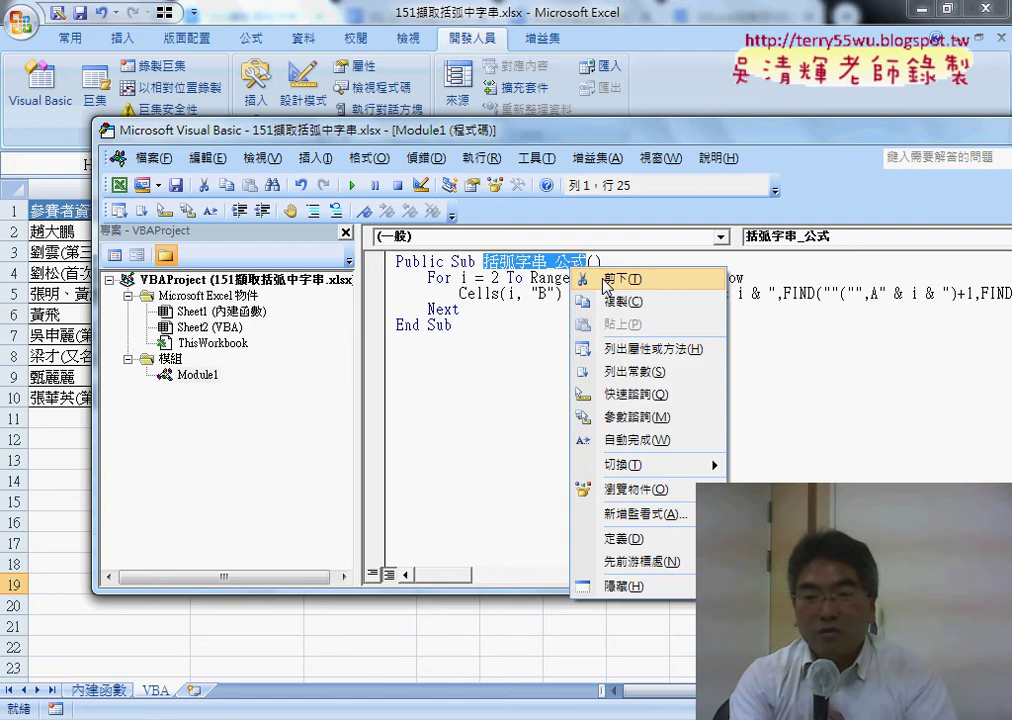
{"action": "key", "text": "Escape"}
Remove Module1 from the project without exporting it.
{"action": "right_click", "coordinate": [199, 382]}
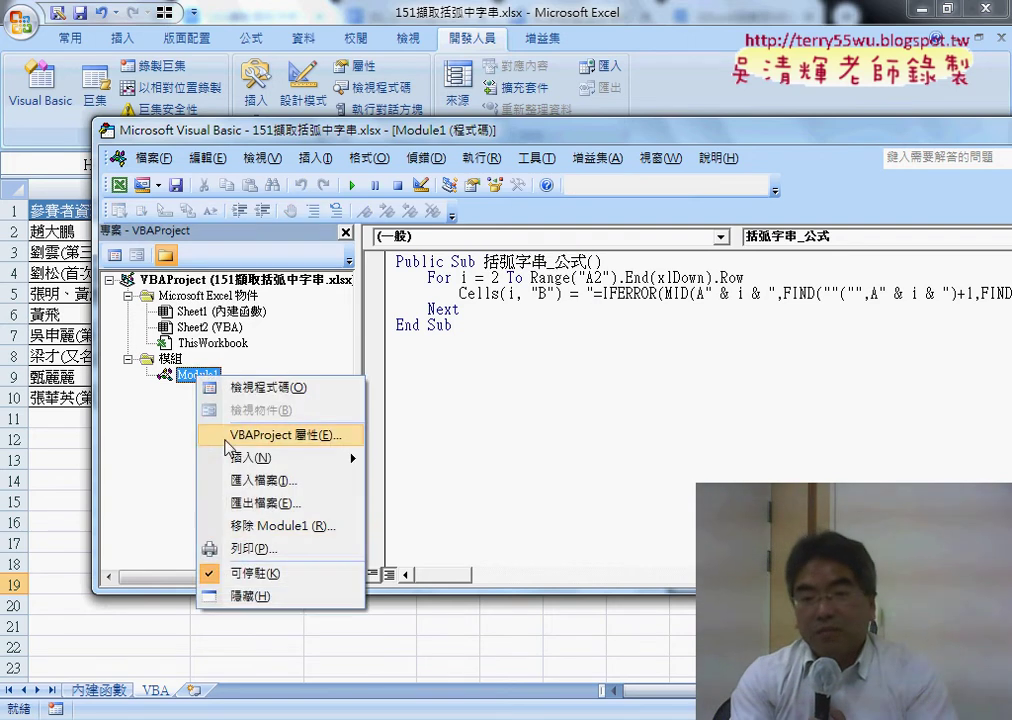
{"action": "left_click", "coordinate": [272, 524]}
{"action": "left_click", "coordinate": [512, 442]}
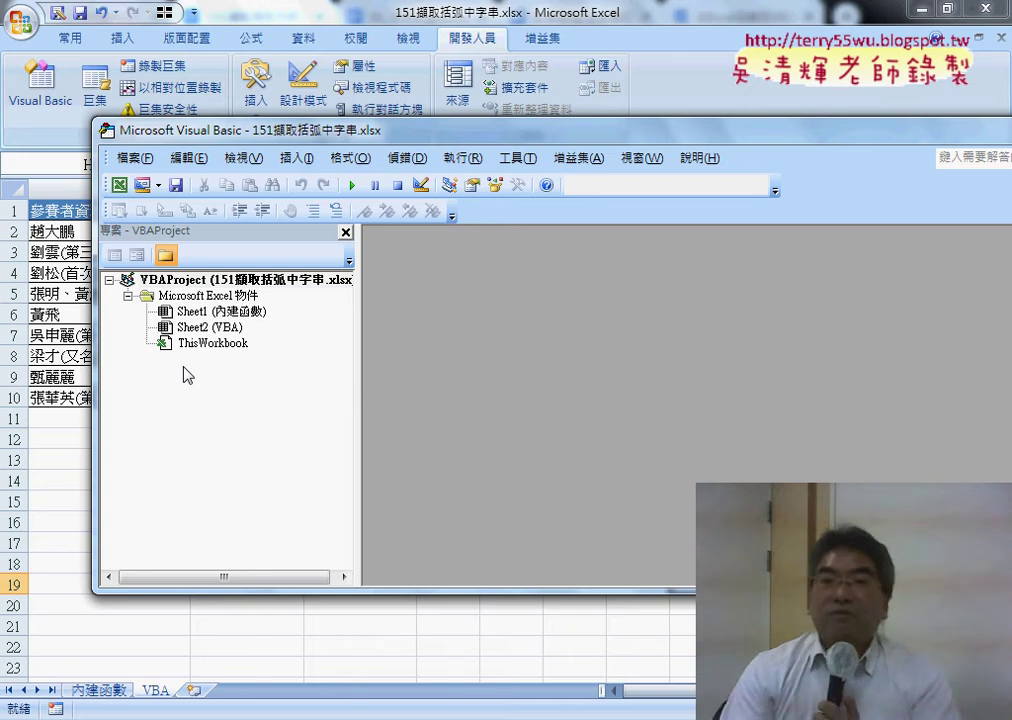
Open Sheet1's code window from the project tree.
{"action": "right_click", "coordinate": [210, 311]}
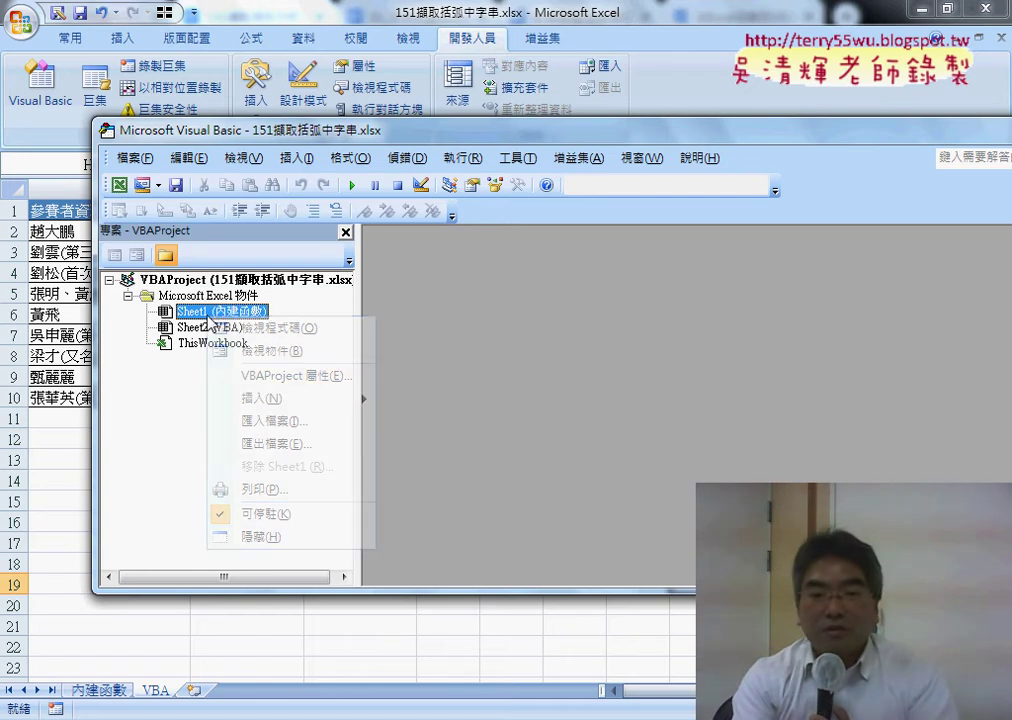
{"action": "mouse_move", "coordinate": [257, 397]}
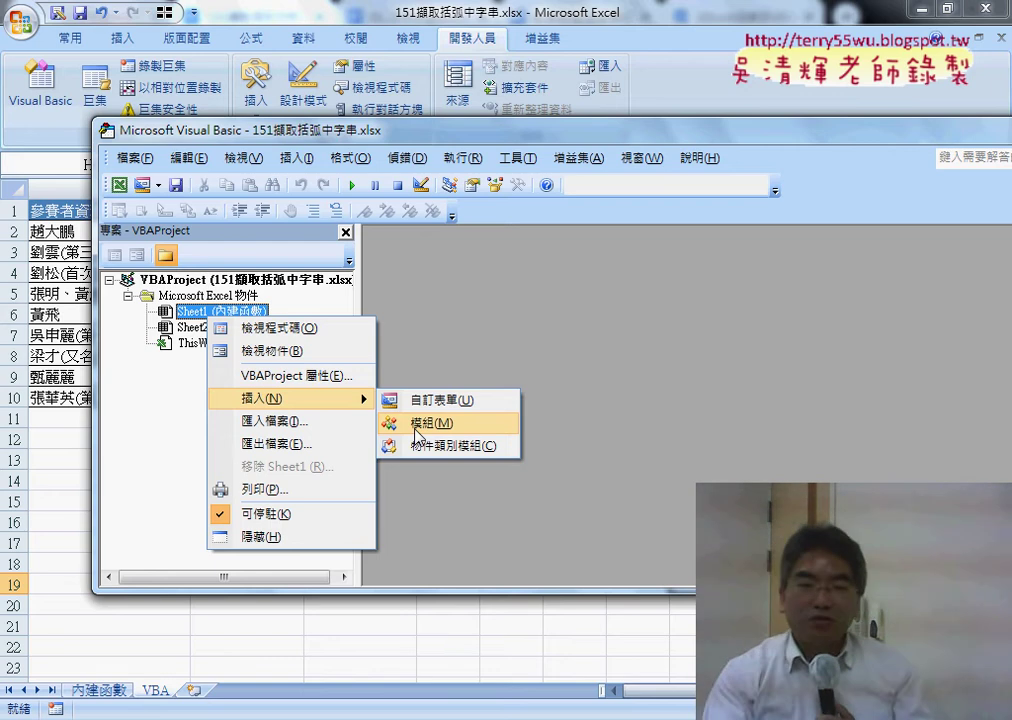
{"action": "left_click", "coordinate": [285, 328]}
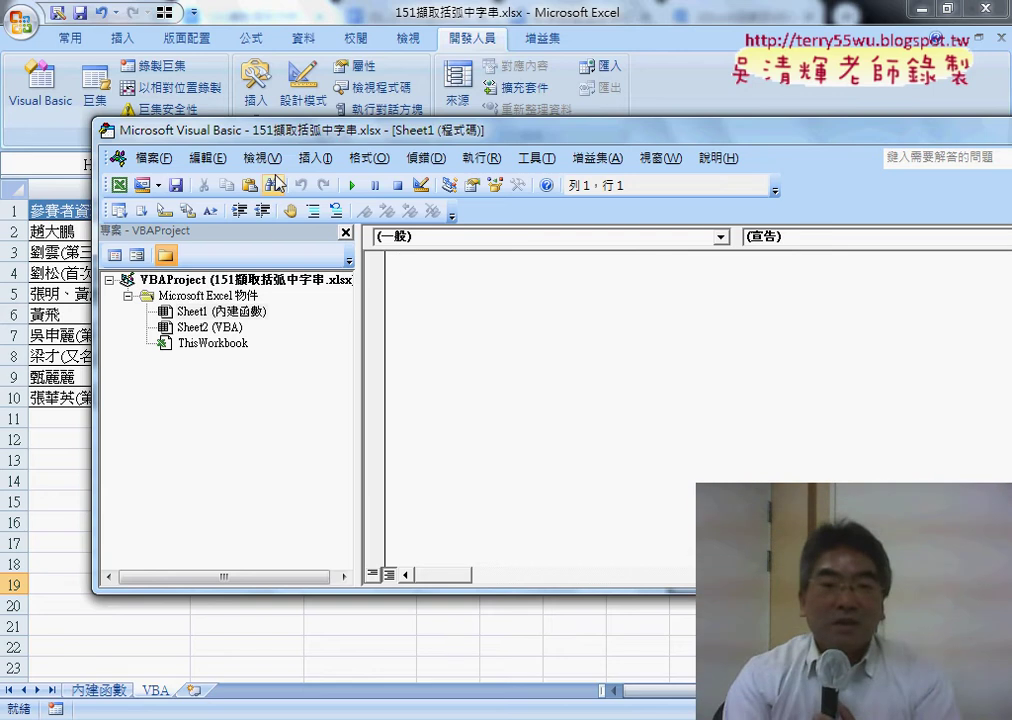
Close the Sheet1 code and insert a new empty Module1 into the project.
{"action": "left_click_drag", "start_coordinate": [335, 135], "coordinate": [237, 123]}
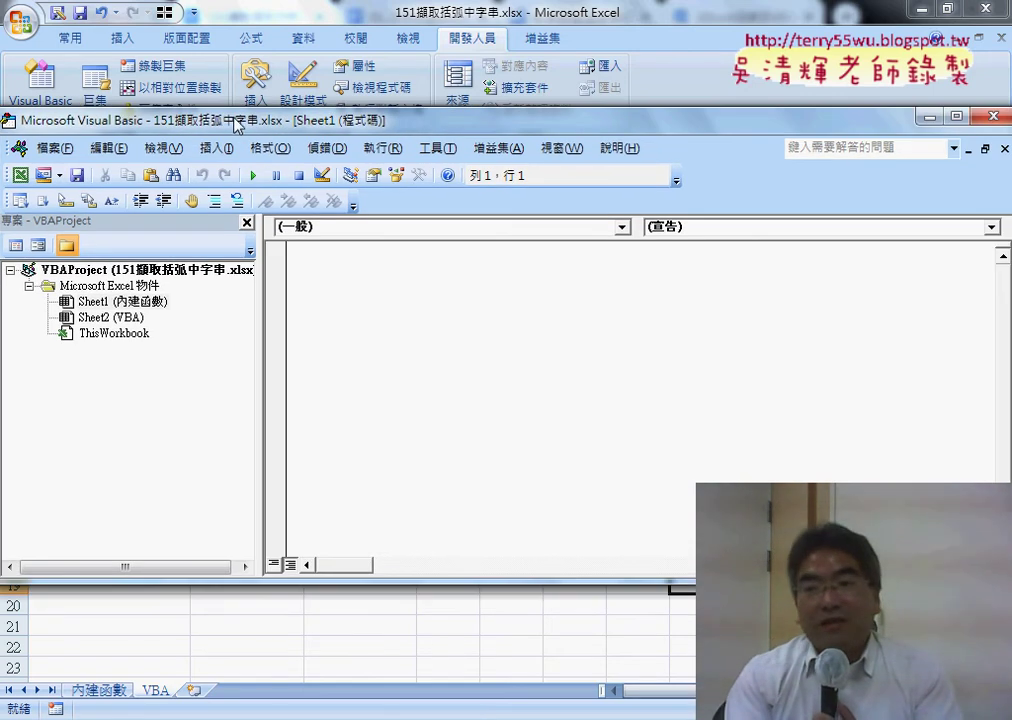
{"action": "left_click", "coordinate": [1005, 148]}
{"action": "left_click", "coordinate": [111, 304]}
{"action": "right_click", "coordinate": [110, 305]}
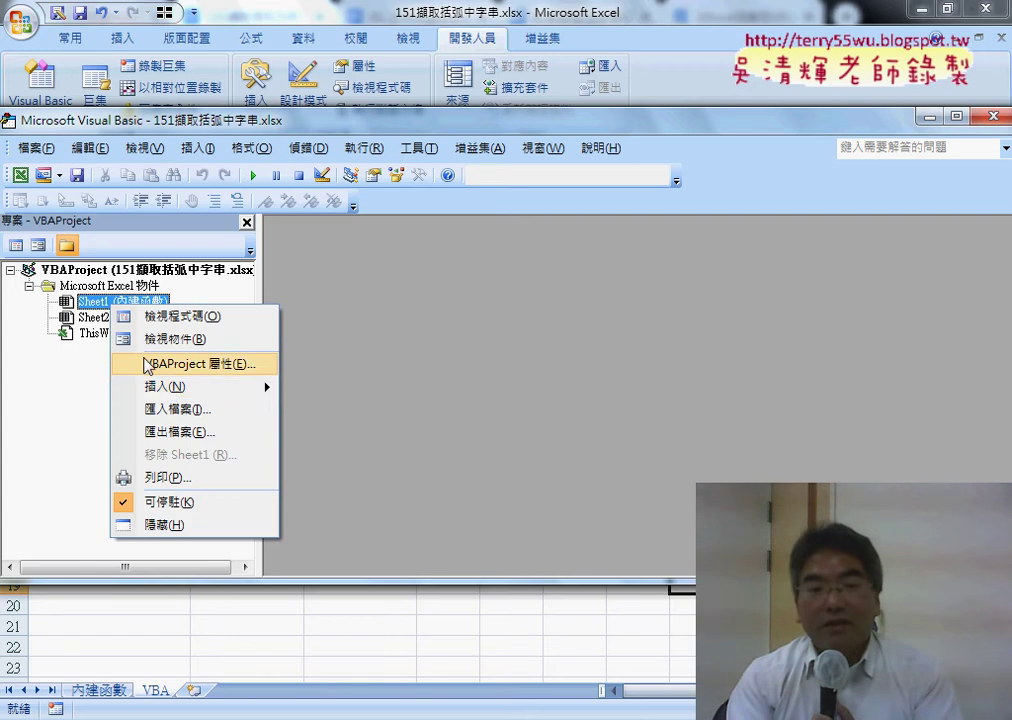
{"action": "mouse_move", "coordinate": [170, 387]}
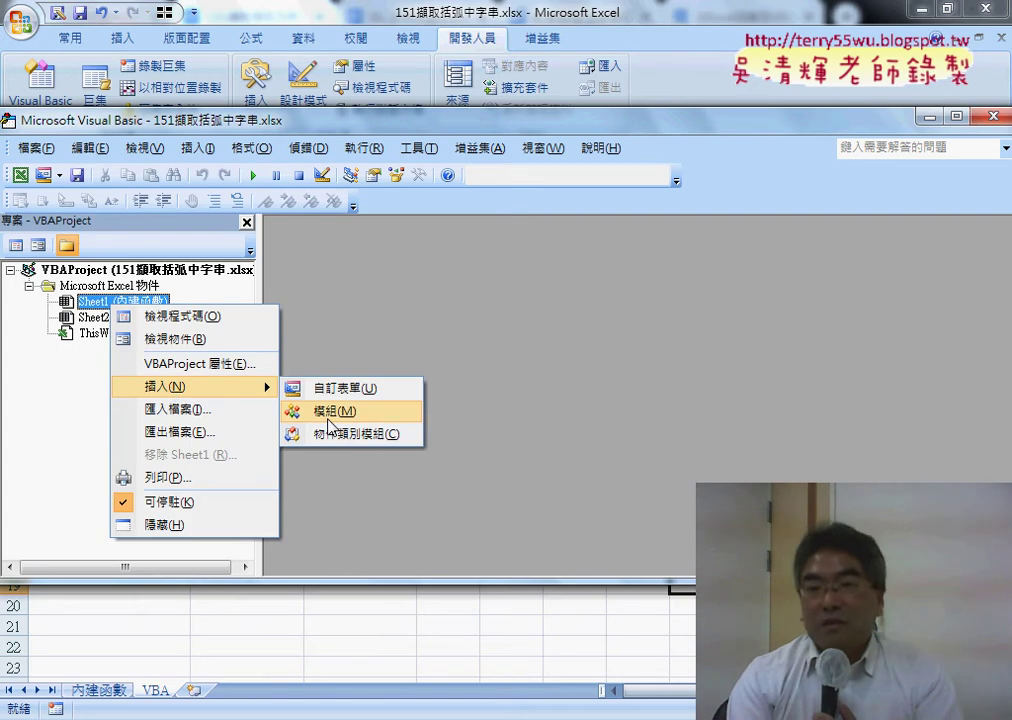
{"action": "left_click", "coordinate": [330, 411]}
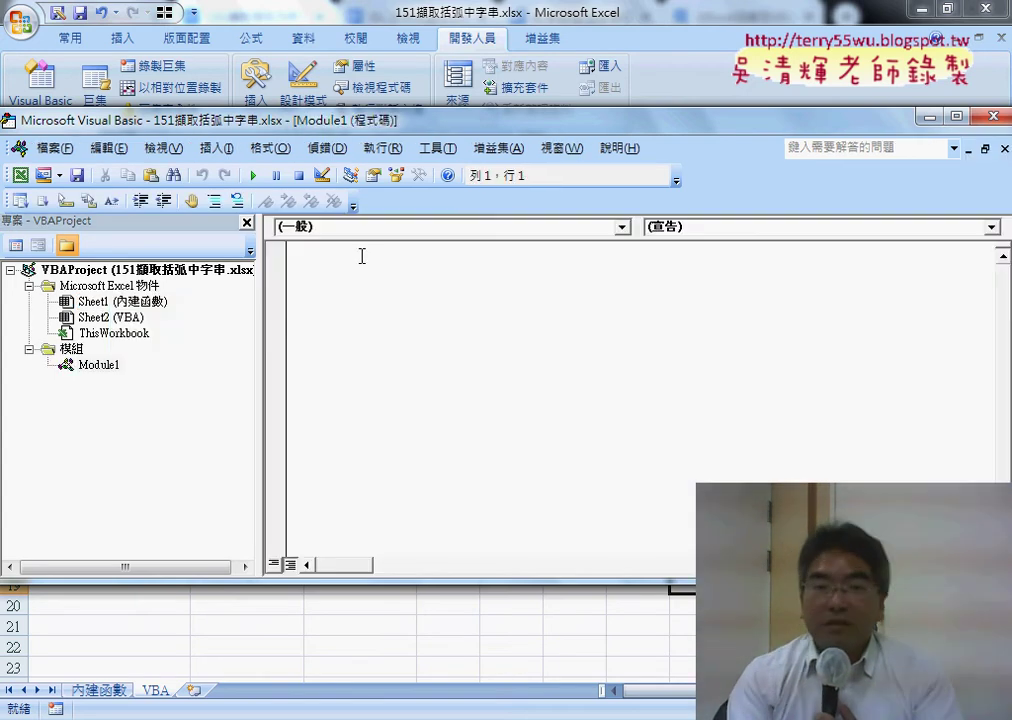
{"action": "left_click_drag", "start_coordinate": [347, 125], "coordinate": [424, 130]}
Insert a Public Sub procedure named 括弧字串_公式 using the pasted name.
{"action": "left_click", "coordinate": [294, 150]}
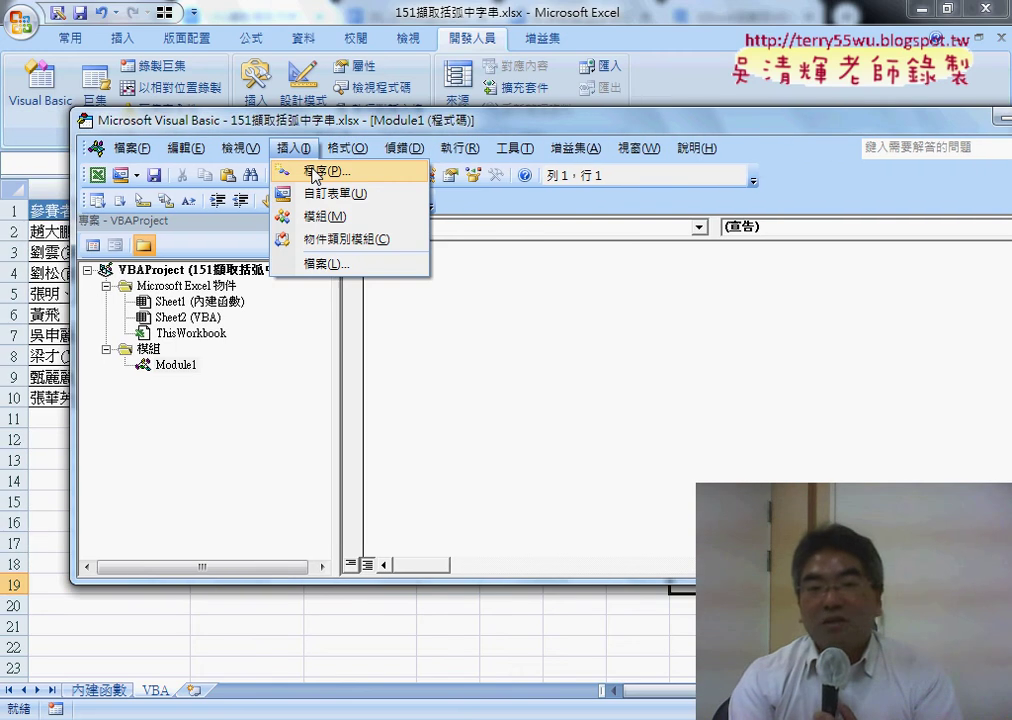
{"action": "left_click", "coordinate": [315, 171]}
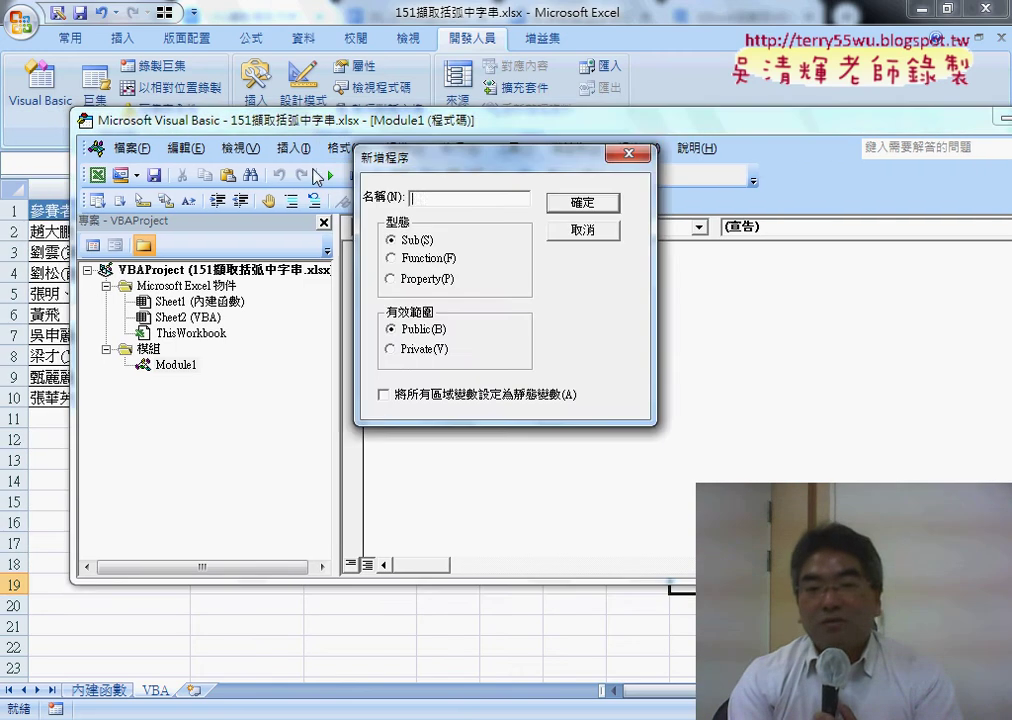
{"action": "right_click", "coordinate": [432, 201]}
{"action": "left_click", "coordinate": [445, 284]}
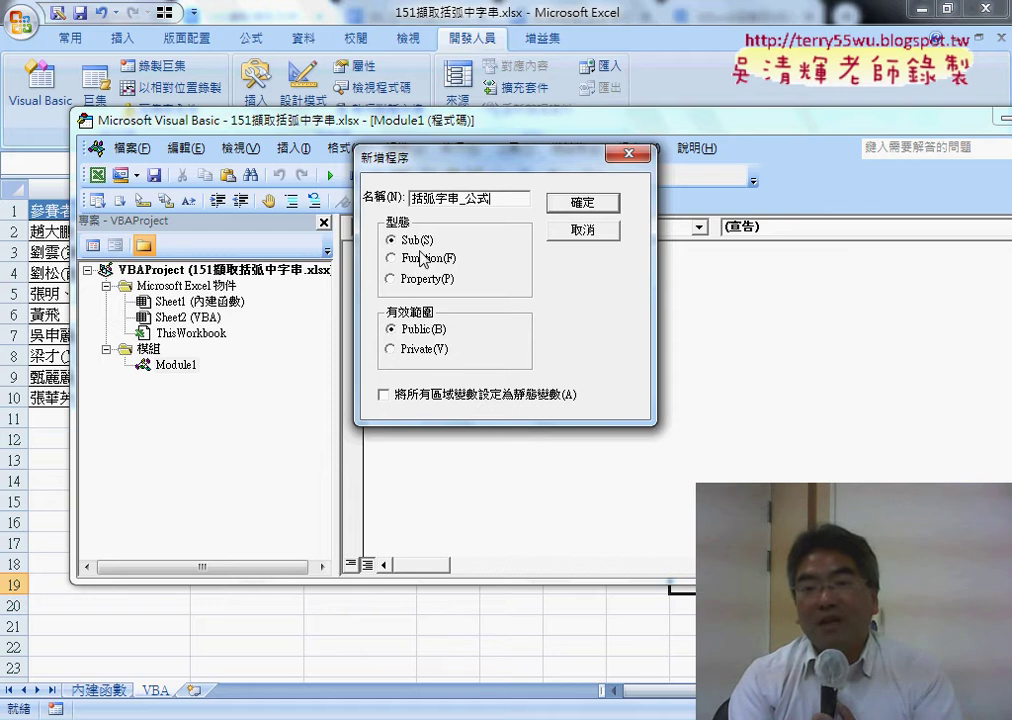
{"action": "left_click_drag", "start_coordinate": [489, 196], "coordinate": [395, 197]}
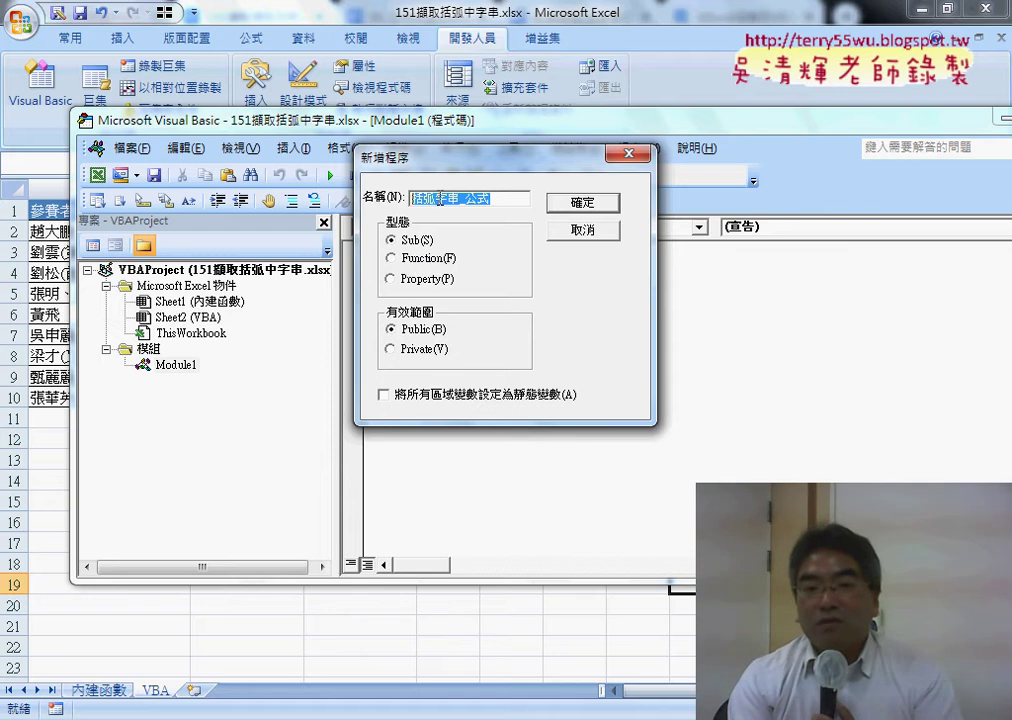
{"action": "left_click_drag", "start_coordinate": [461, 199], "coordinate": [489, 218]}
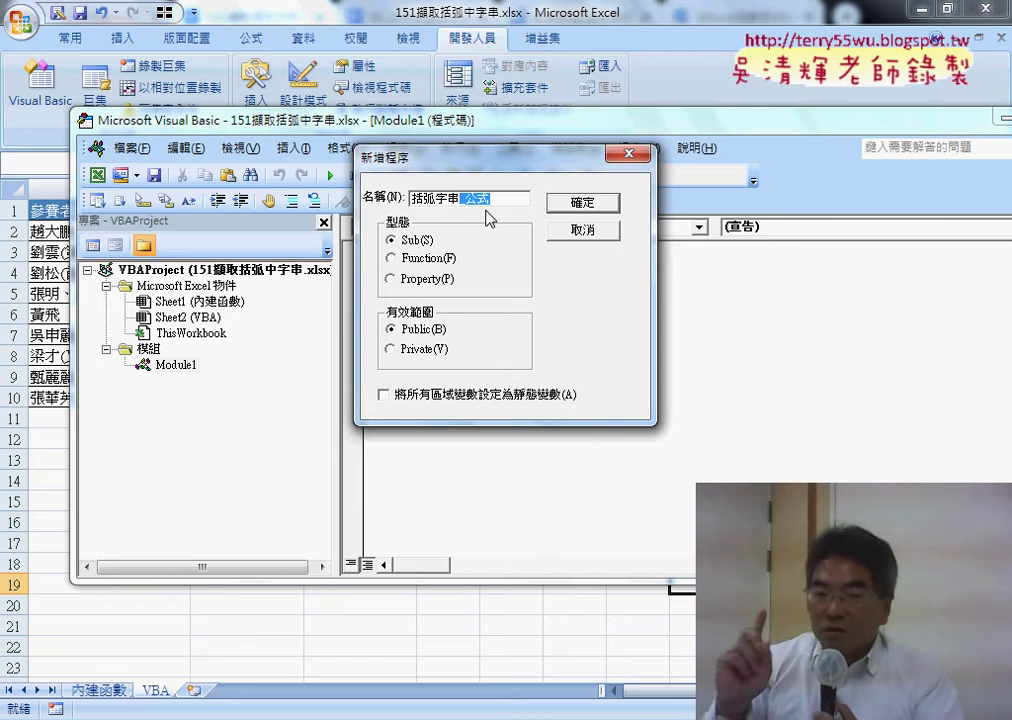
{"action": "left_click", "coordinate": [582, 202]}
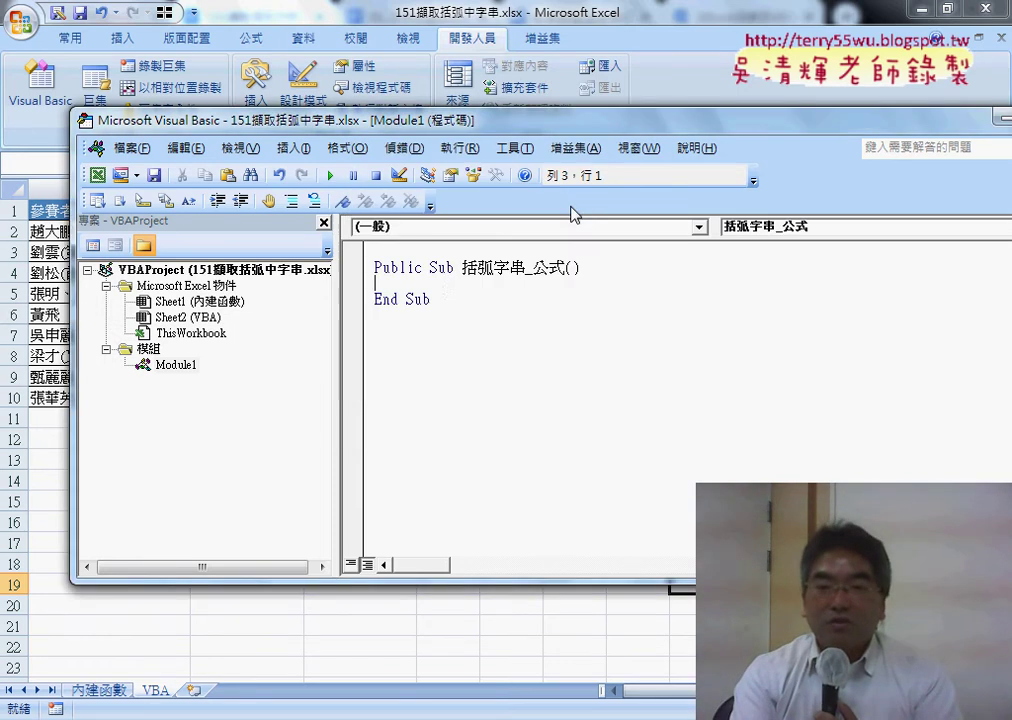
Remove the Public keyword so the declaration reads Sub 括弧字串_公式().
{"action": "double_click", "coordinate": [432, 268]}
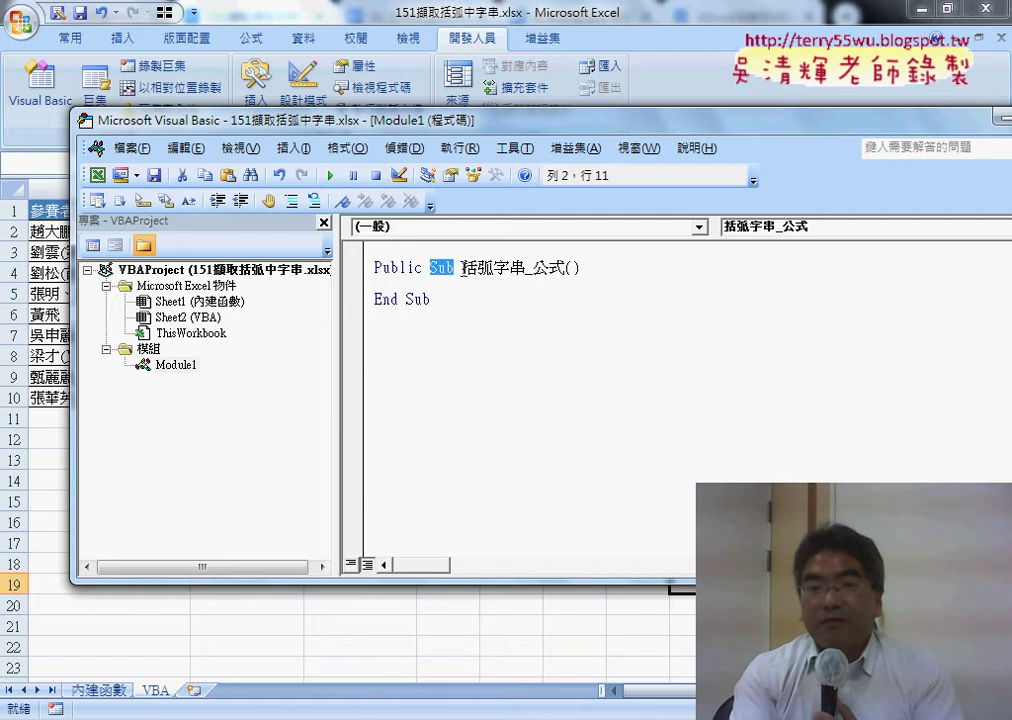
{"action": "left_click_drag", "start_coordinate": [462, 268], "coordinate": [563, 268]}
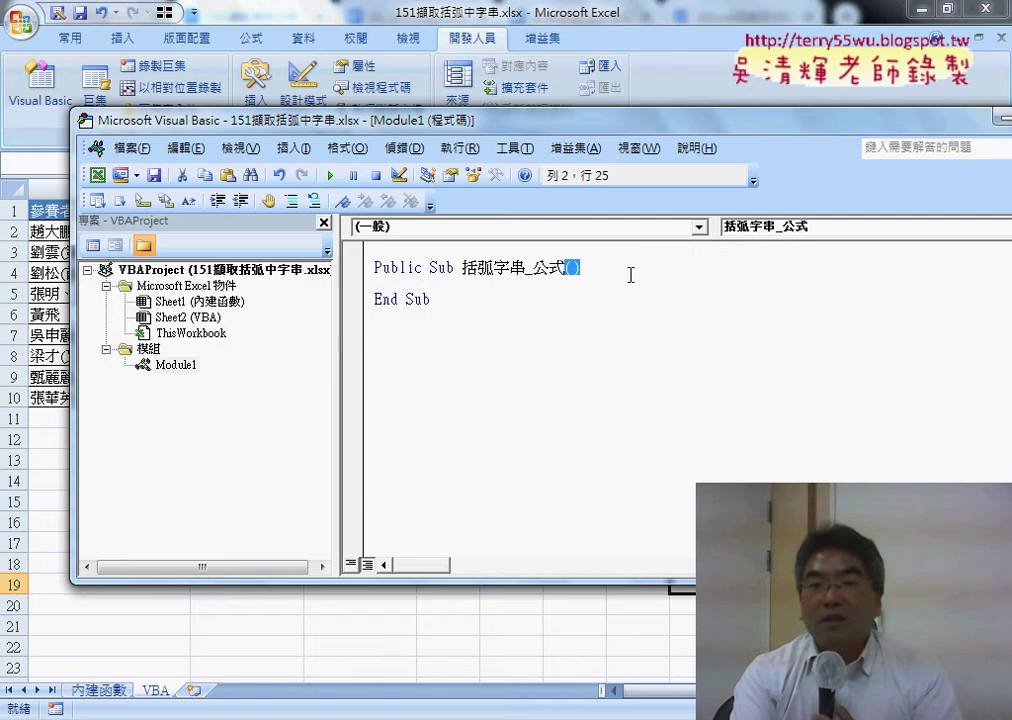
{"action": "left_click_drag", "start_coordinate": [432, 268], "coordinate": [377, 269]}
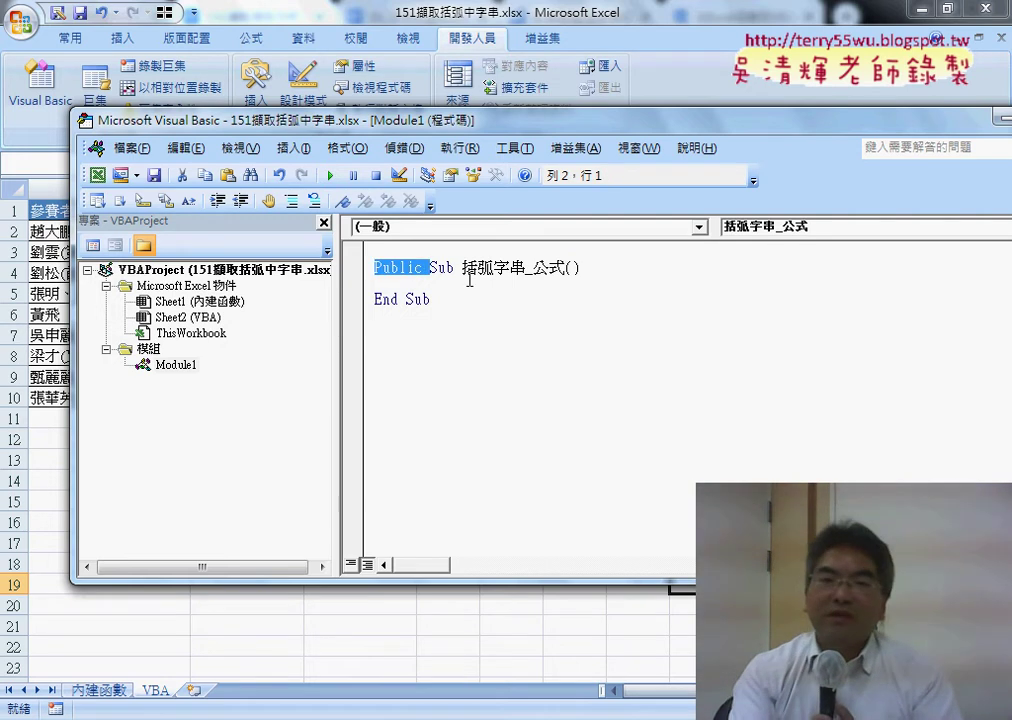
{"action": "left_click", "coordinate": [196, 272]}
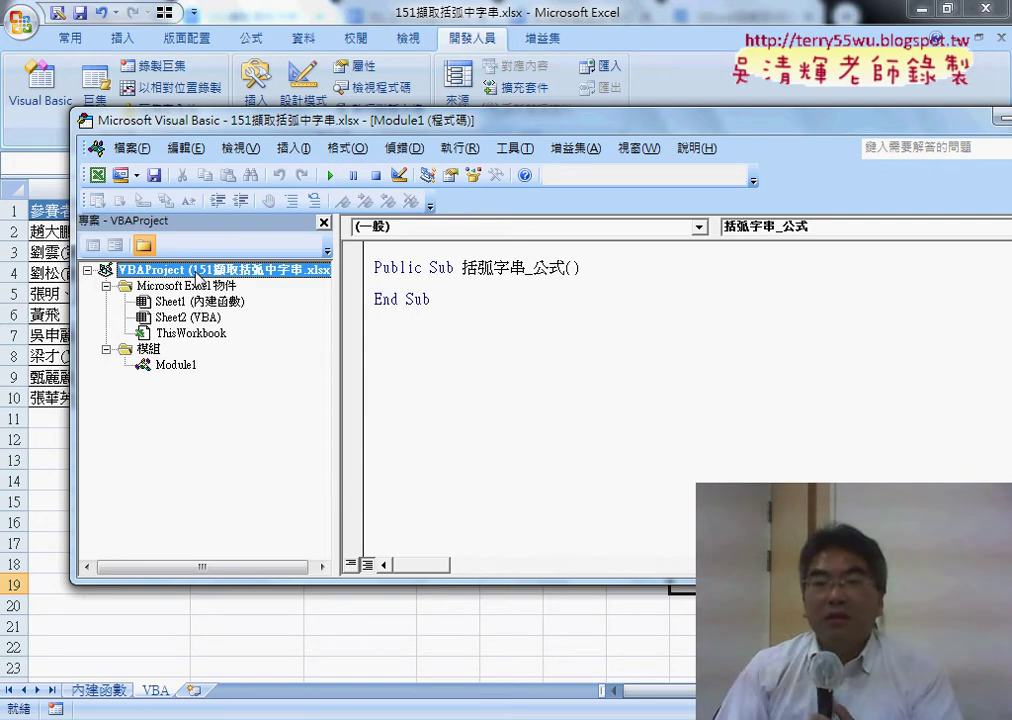
{"action": "left_click_drag", "start_coordinate": [431, 268], "coordinate": [375, 270]}
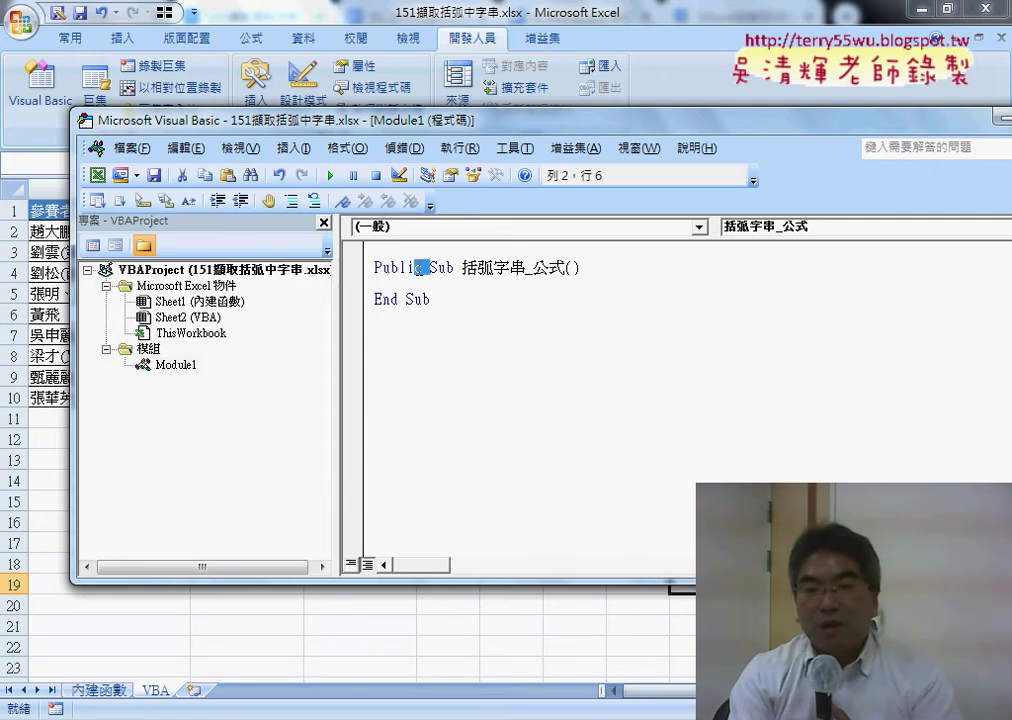
{"action": "key", "text": "Delete"}
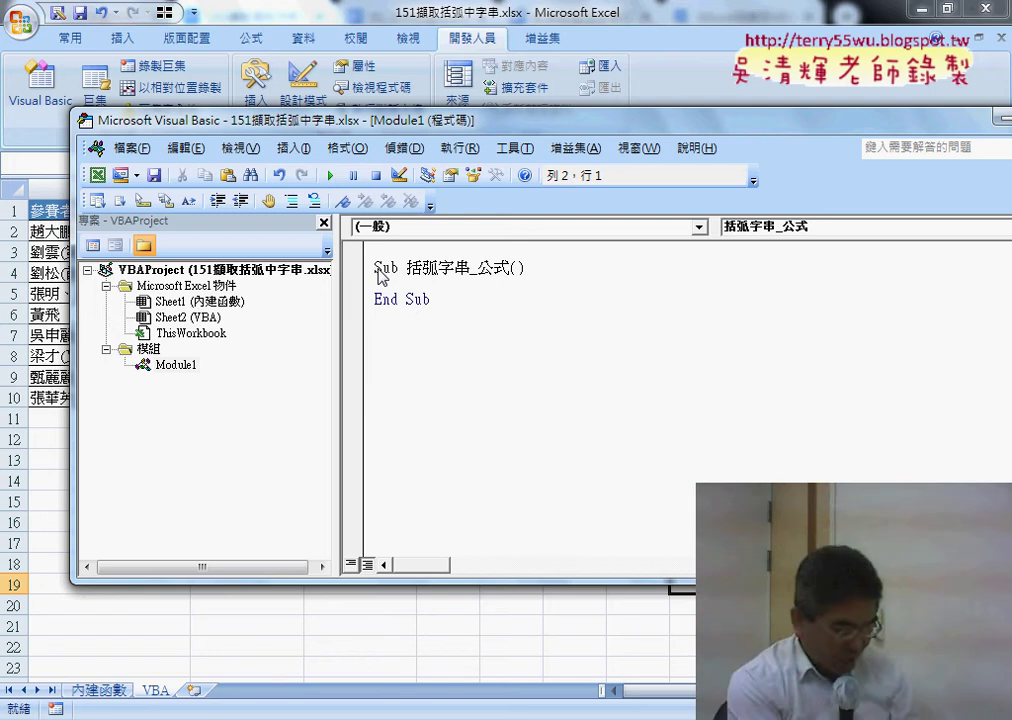
{"action": "type", "text": "Public"}
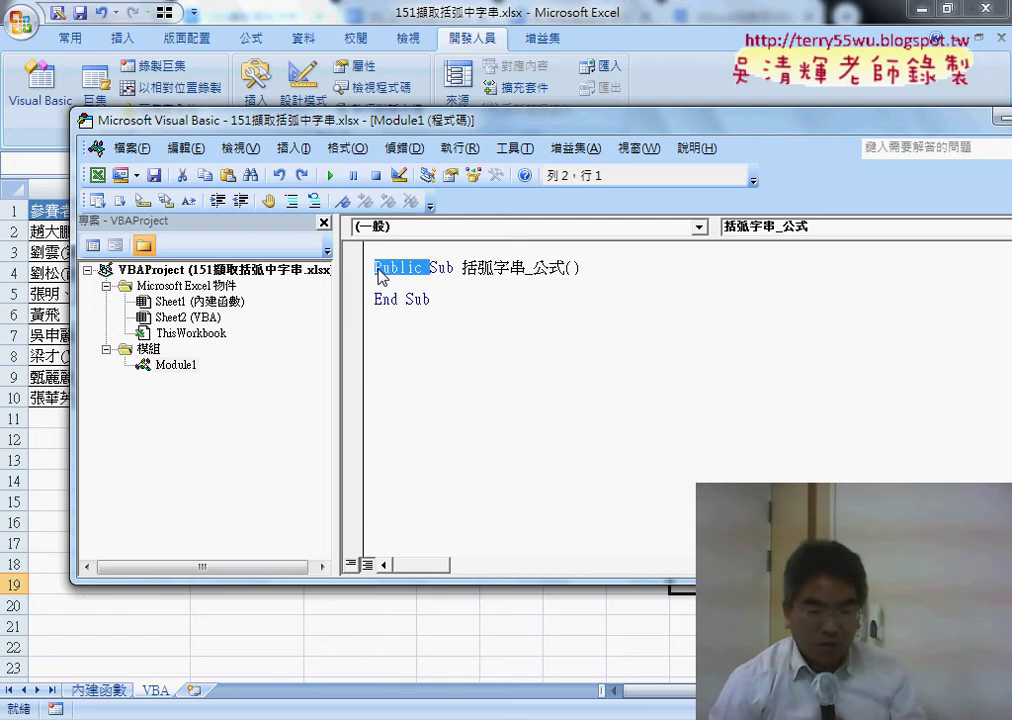
{"action": "key", "text": "Delete"}
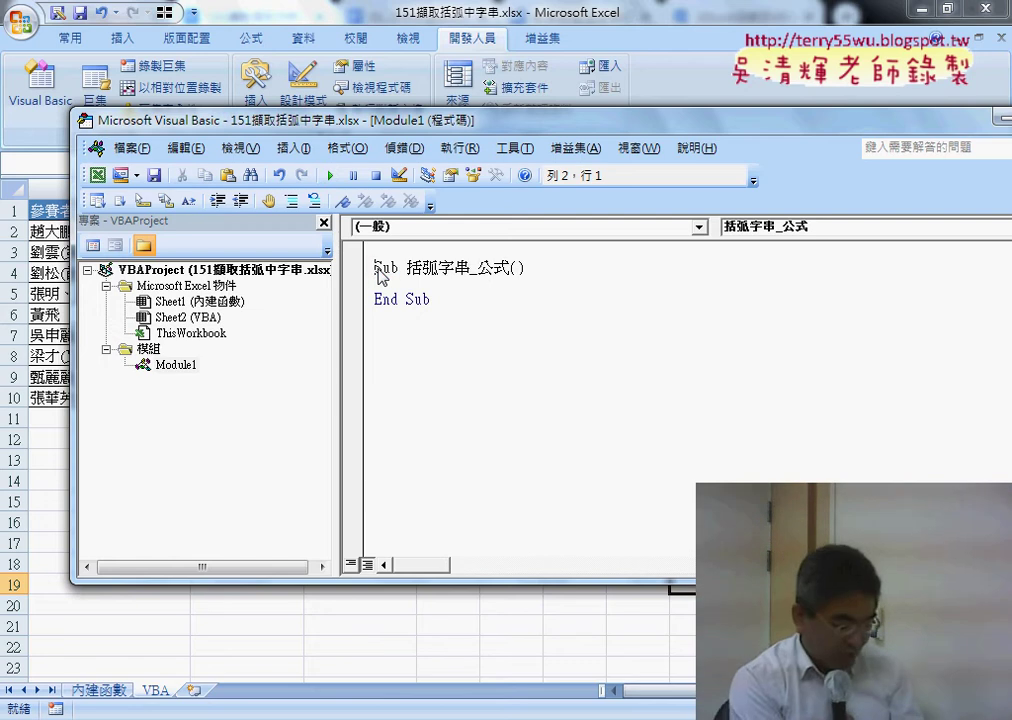
{"action": "key", "text": "ctrl+z"}
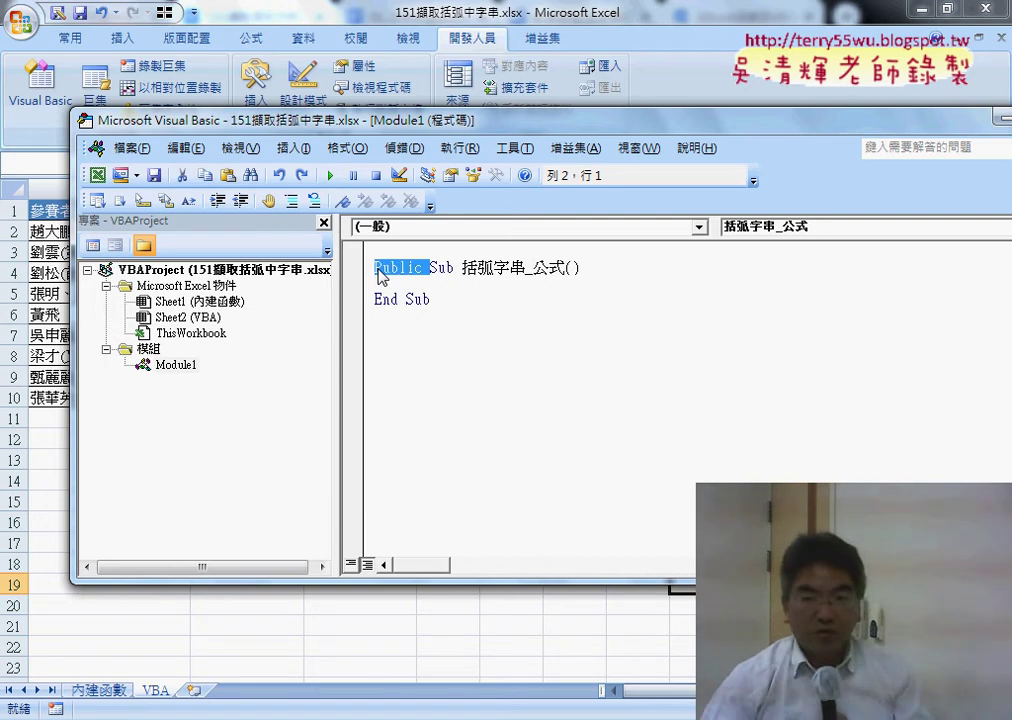
{"action": "key", "text": "Delete"}
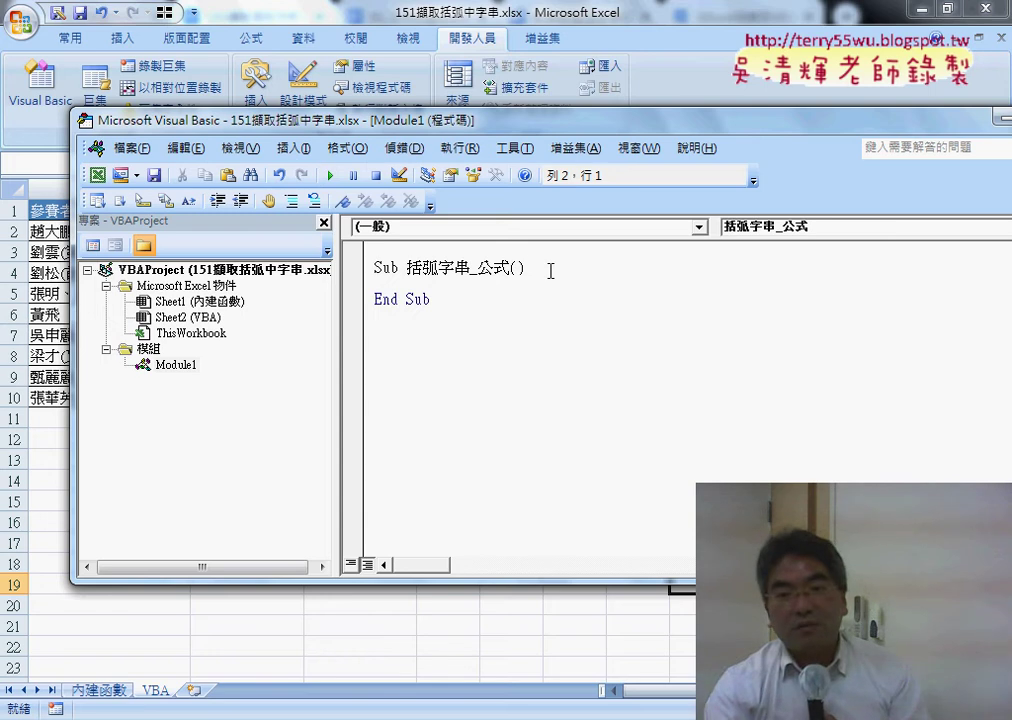
Rebuild the procedure with an empty body line before End Sub.
{"action": "left_click_drag", "start_coordinate": [550, 270], "coordinate": [524, 325]}
{"action": "key", "text": "Delete"}
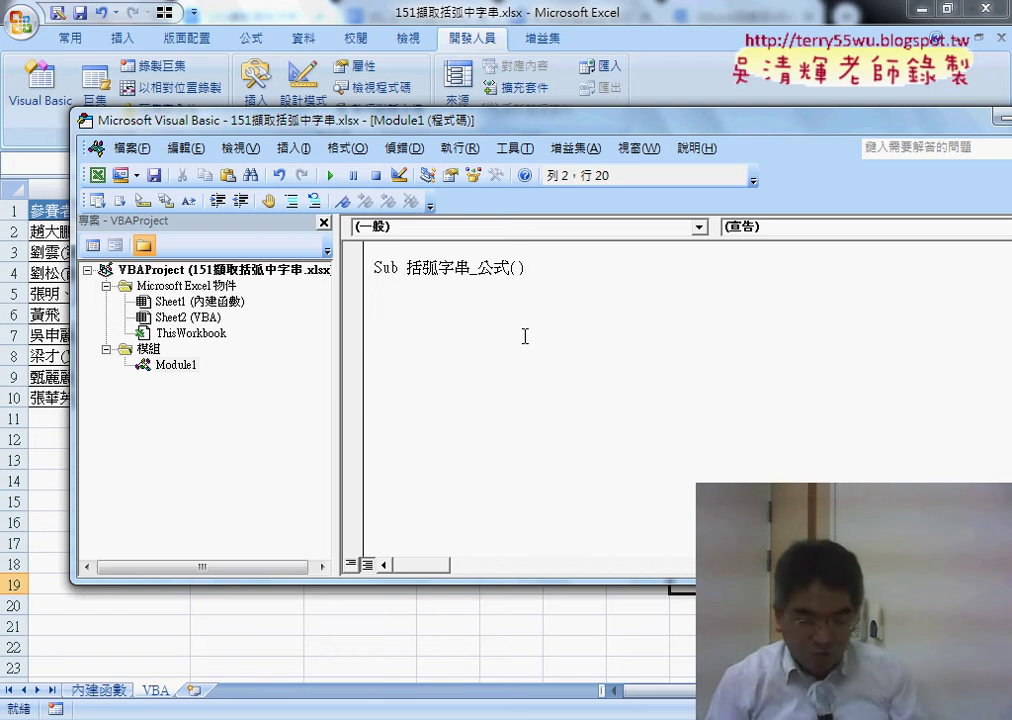
{"action": "key", "text": "Return"}
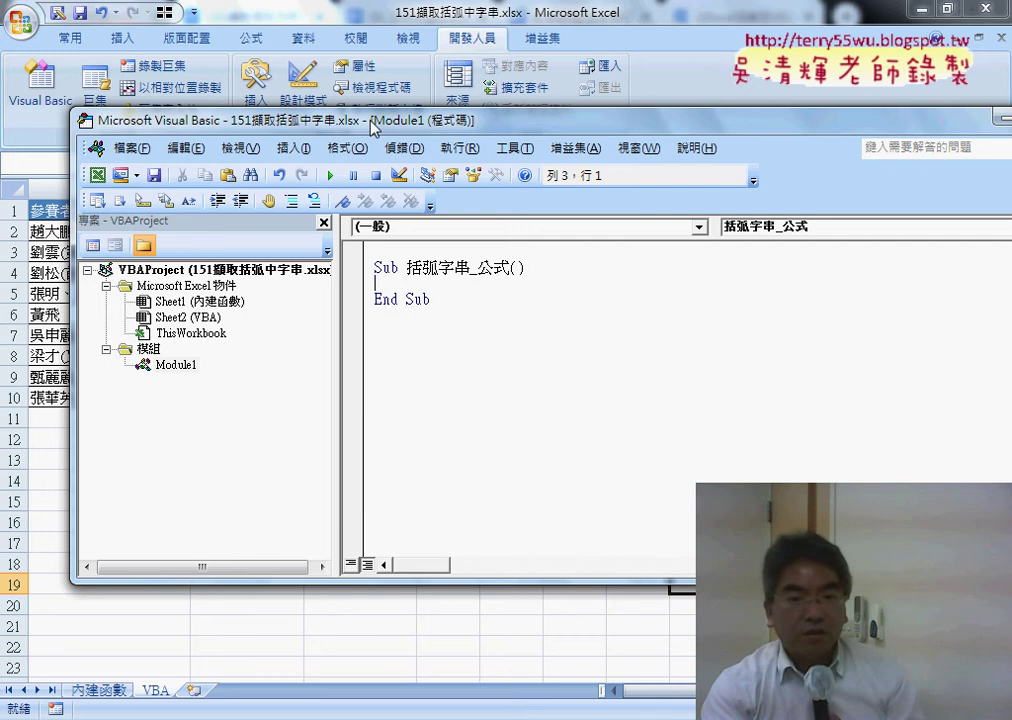
Move the editor aside to show columns A–B and add an indented cells(2,"B") line.
{"action": "left_click_drag", "start_coordinate": [373, 124], "coordinate": [650, 131]}
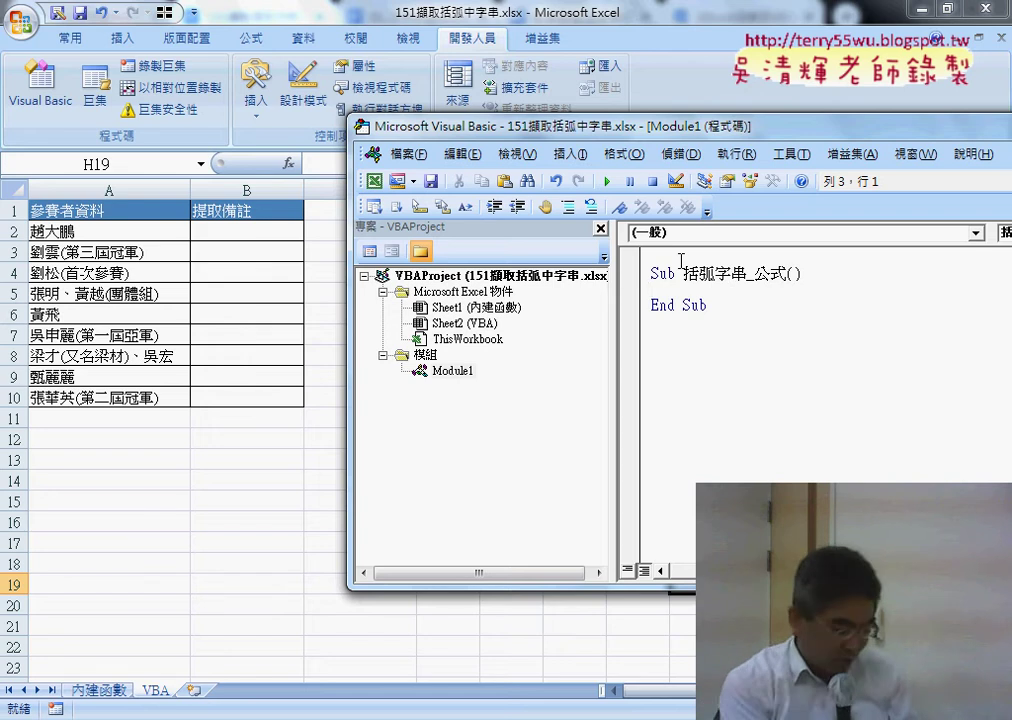
{"action": "key", "text": "Tab"}
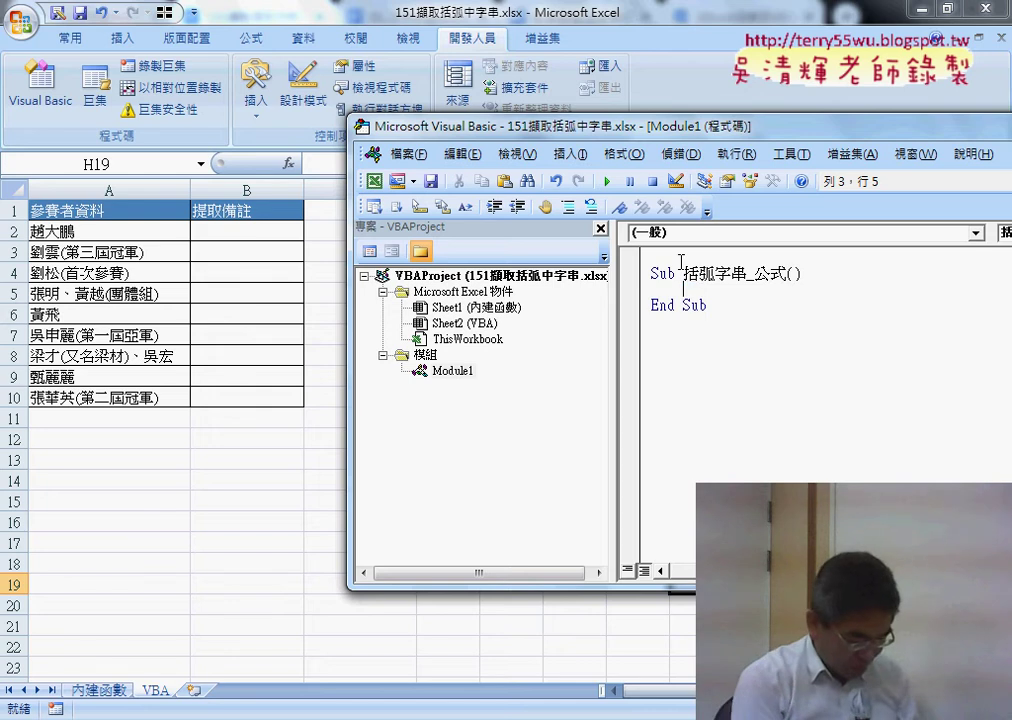
{"action": "type", "text": "cells"}
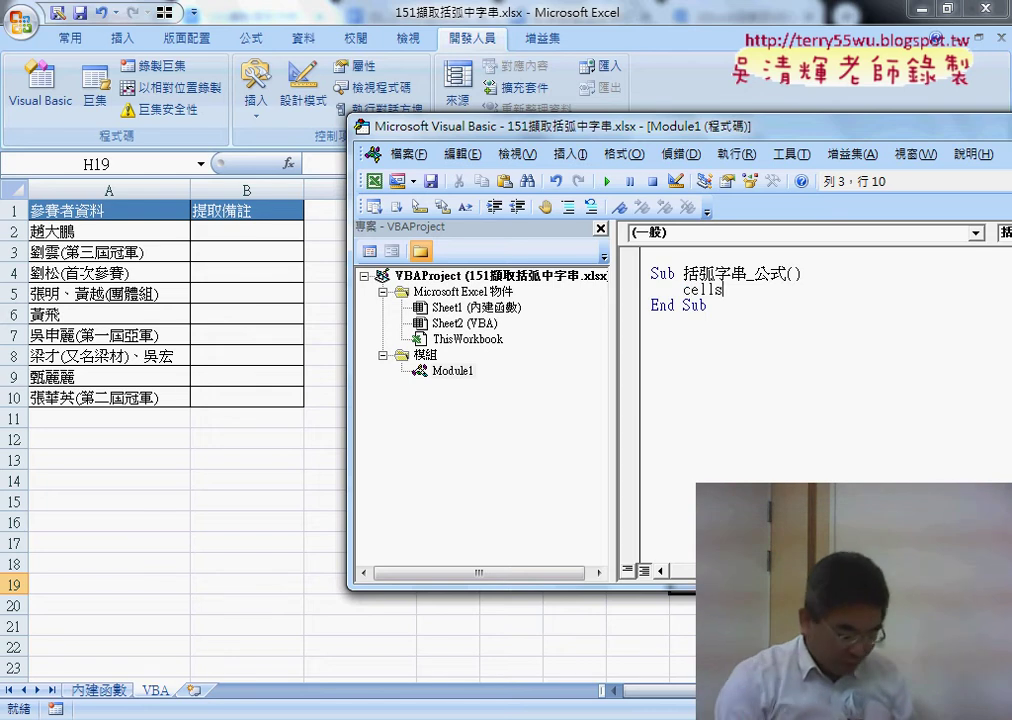
{"action": "type", "text": "("}
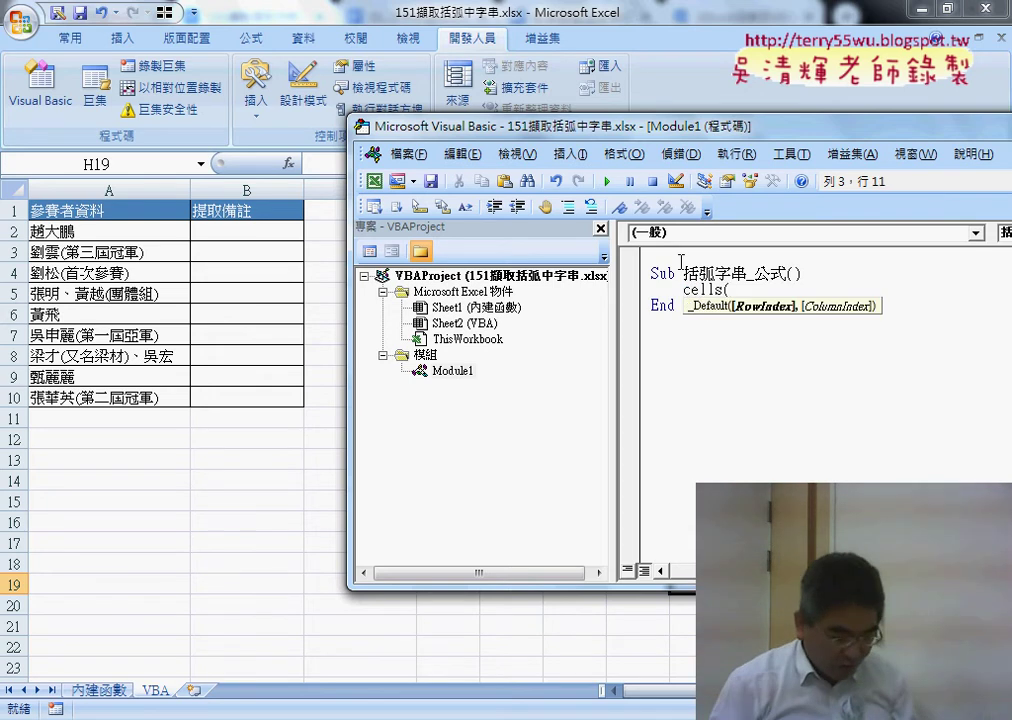
{"action": "type", "text": "2,\""}
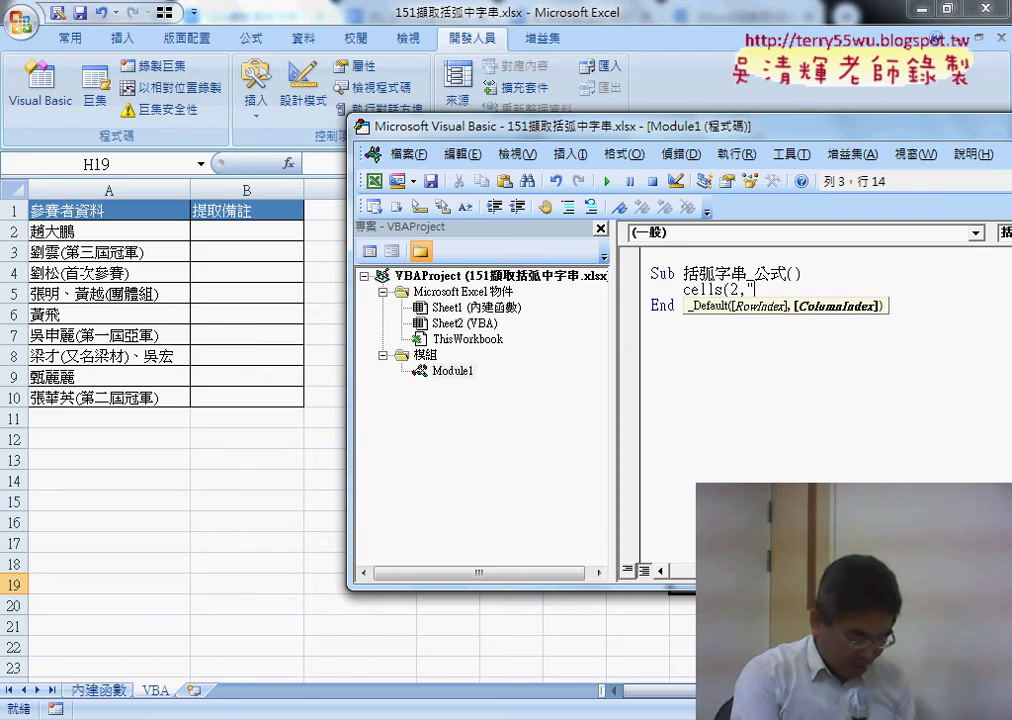
{"action": "type", "text": "B\")"}
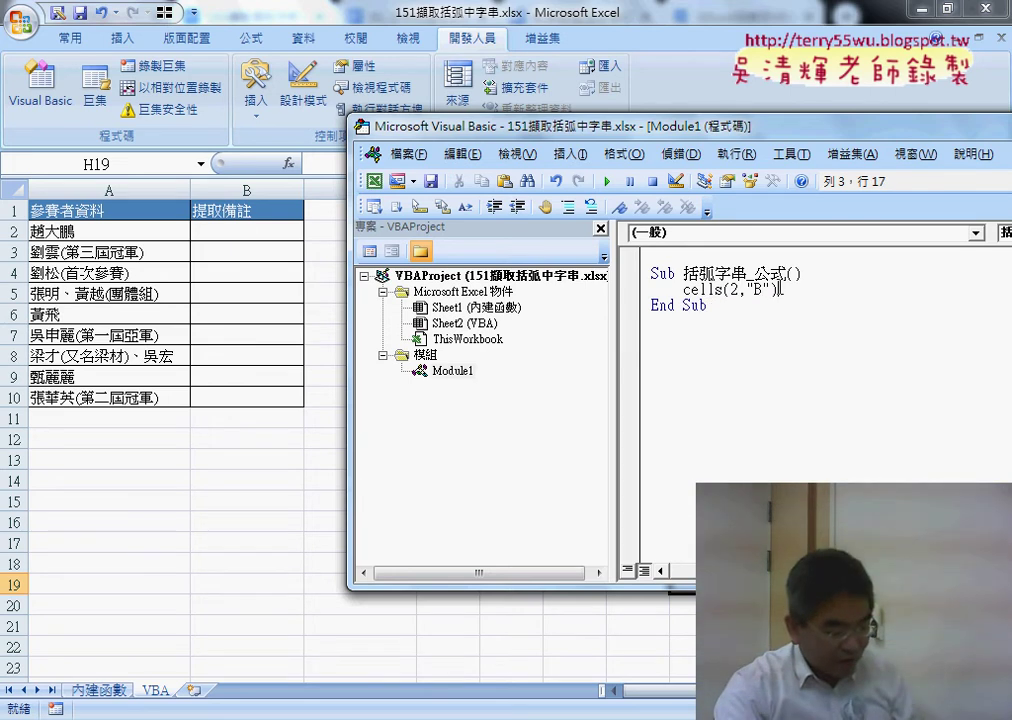
{"action": "left_click_drag", "start_coordinate": [779, 289], "coordinate": [684, 289]}
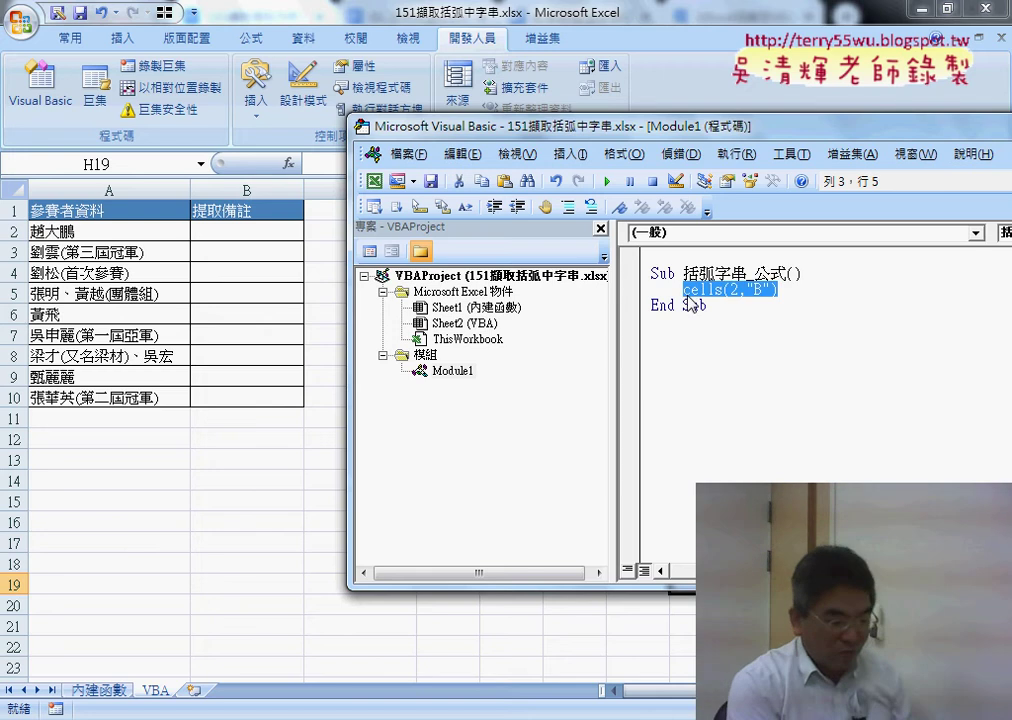
{"action": "mouse_move", "coordinate": [237, 242]}
{"action": "left_mouse_down"}
{"action": "mouse_move", "coordinate": [182, 241]}
{"action": "mouse_move", "coordinate": [770, 295]}
{"action": "left_mouse_up"}
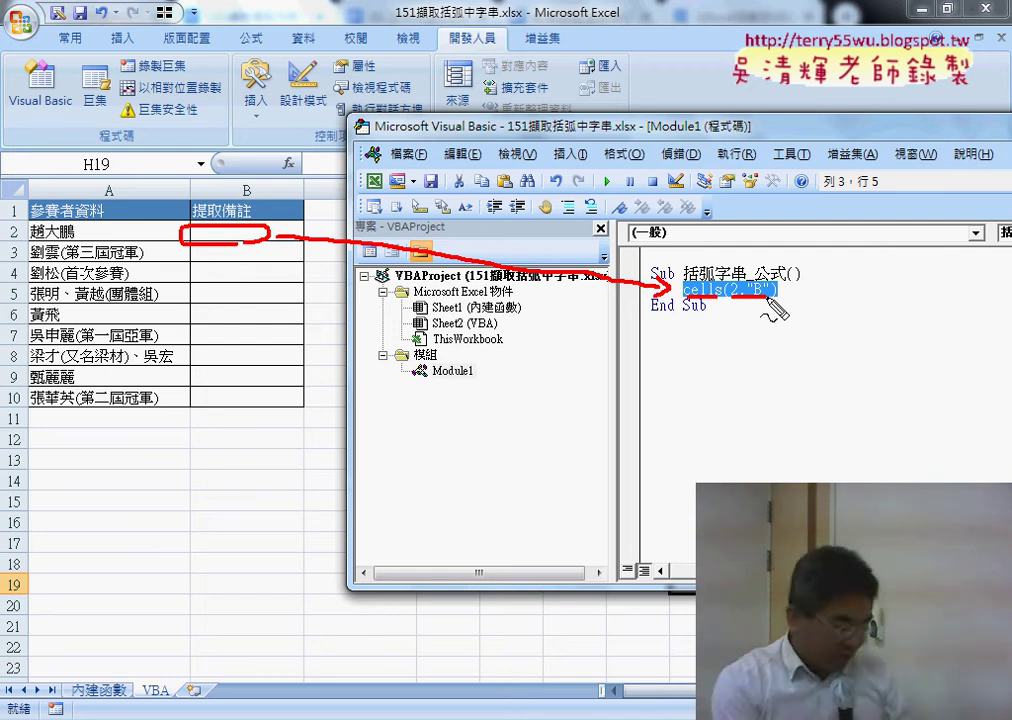
{"action": "key", "text": "Escape"}
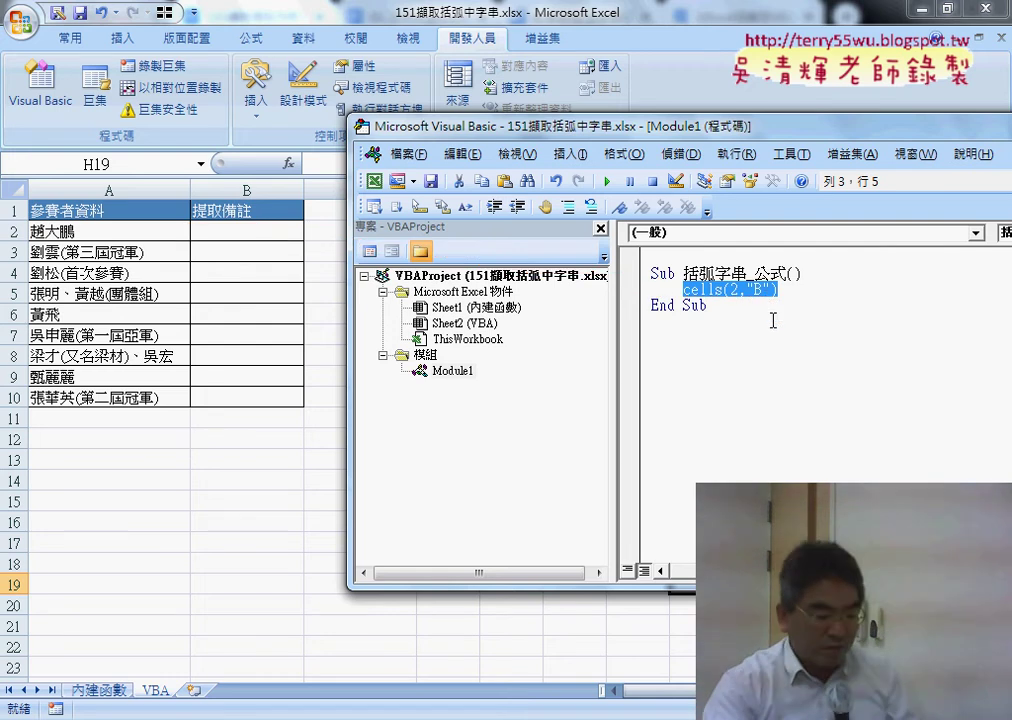
Dismiss the compile error and complete the line as cells(2,"B") = "".
{"action": "left_click", "coordinate": [772, 320]}
{"action": "left_click", "coordinate": [478, 442]}
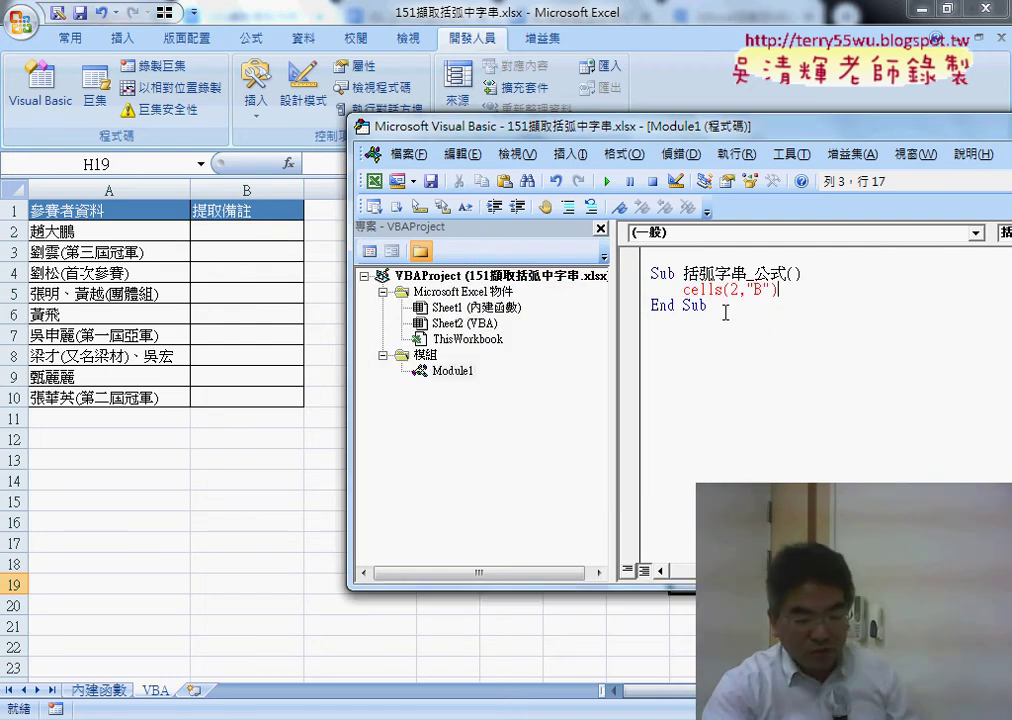
{"action": "left_click", "coordinate": [780, 289]}
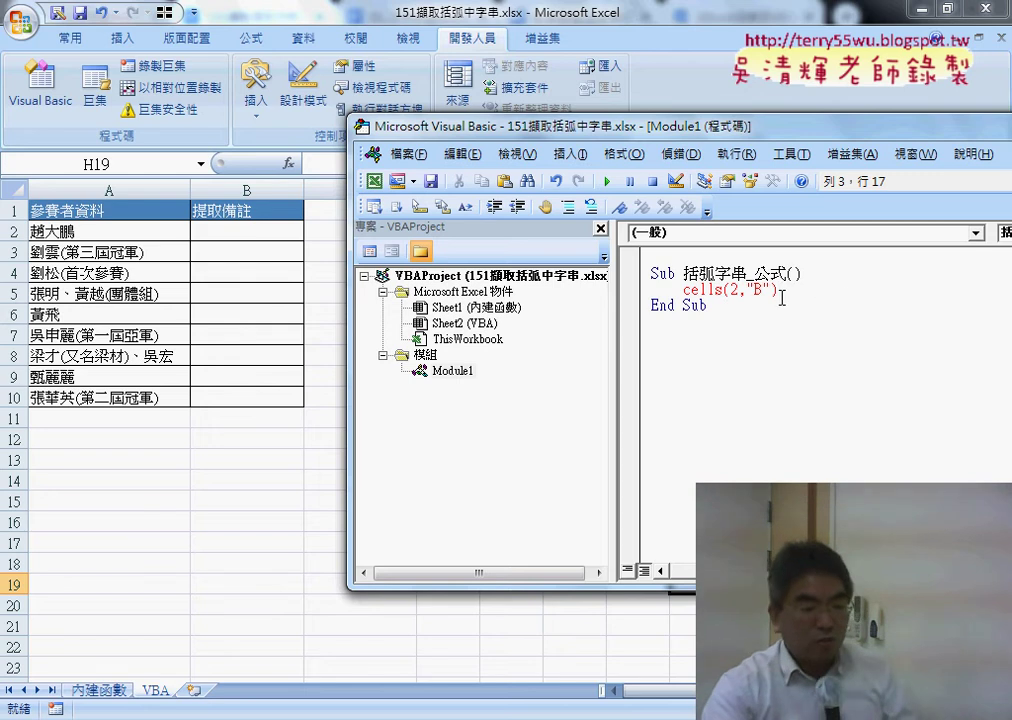
{"action": "type", "text": "="}
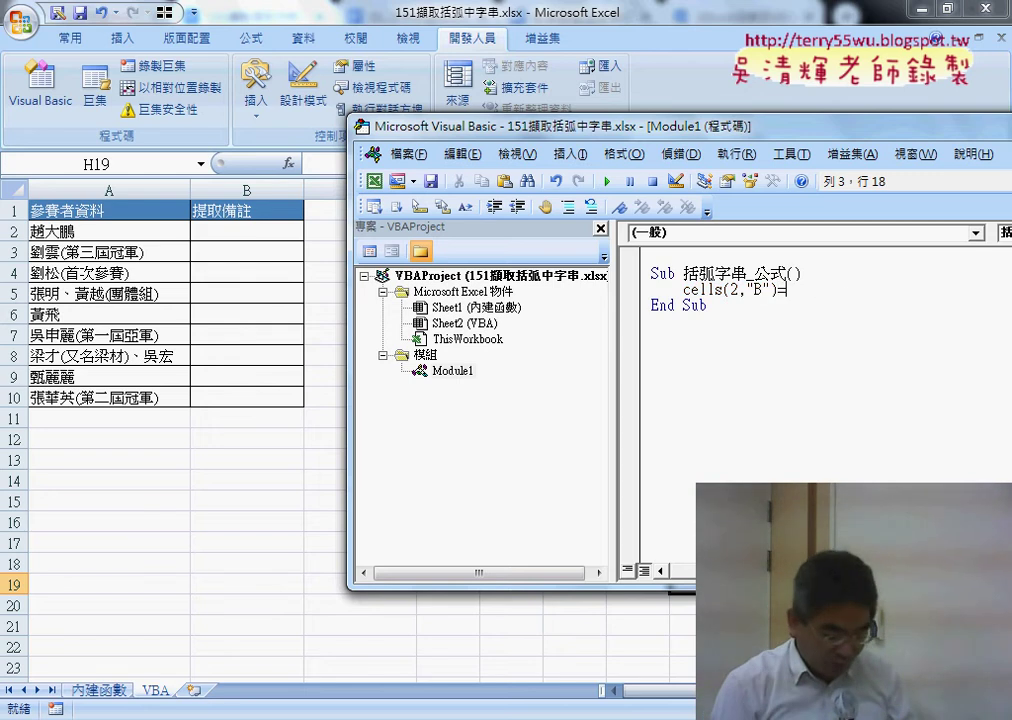
{"action": "type", "text": "\""}
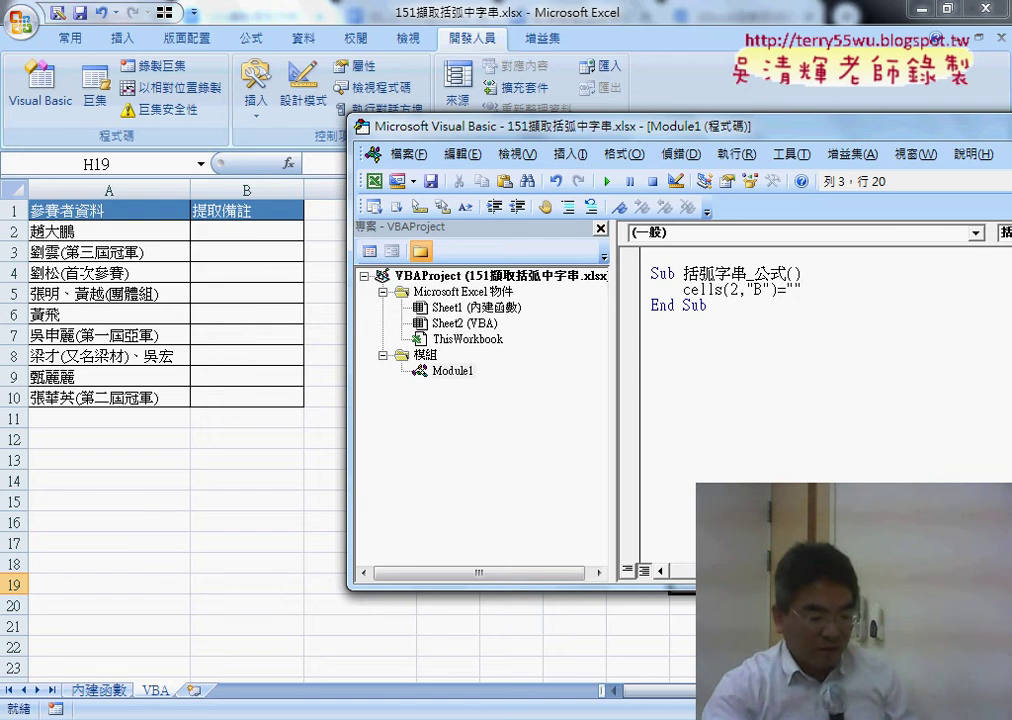
{"action": "left_click", "coordinate": [808, 379]}
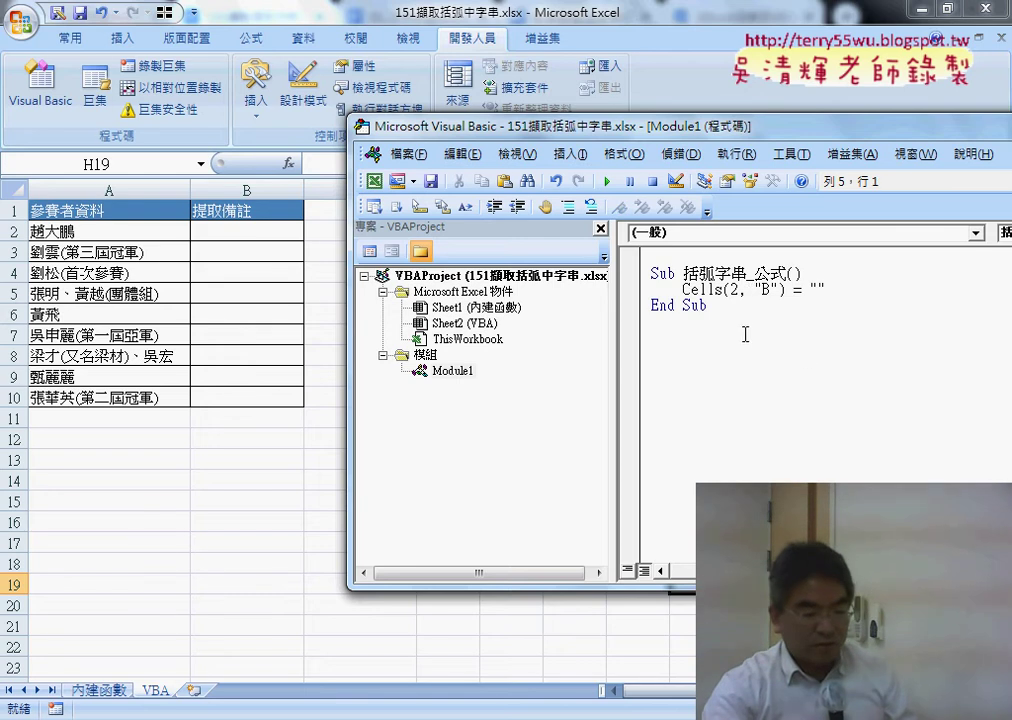
Fix the spelling so the statement auto-capitalizes to Cells(2, "B") = "".
{"action": "key", "text": "shift+Right"}
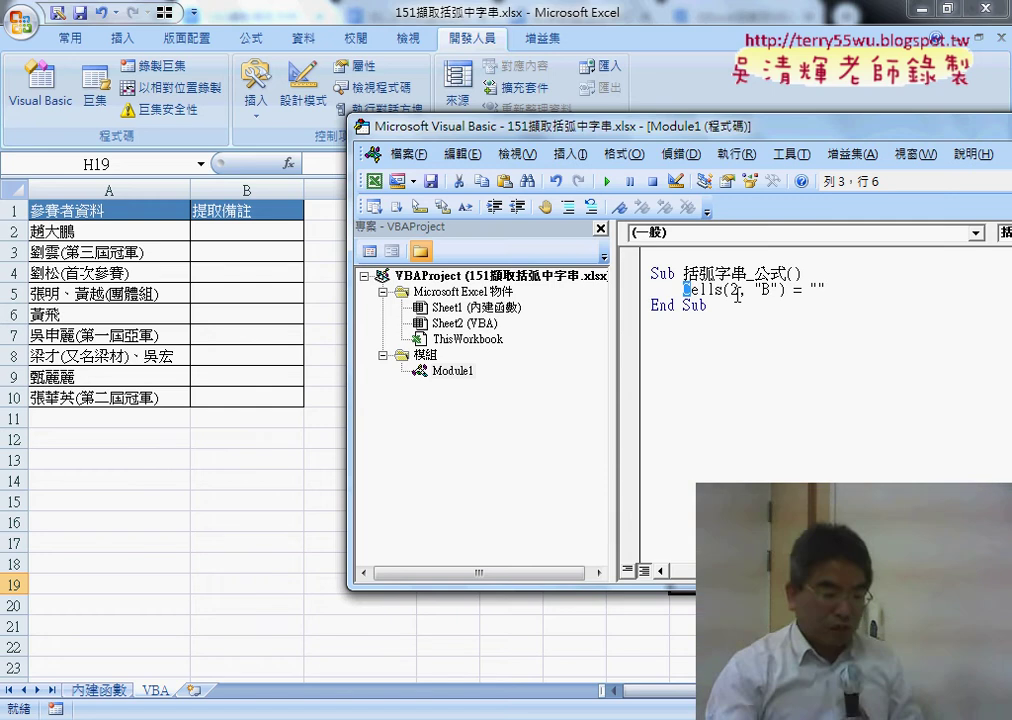
{"action": "left_click", "coordinate": [715, 289]}
{"action": "key", "text": "BackSpace"}
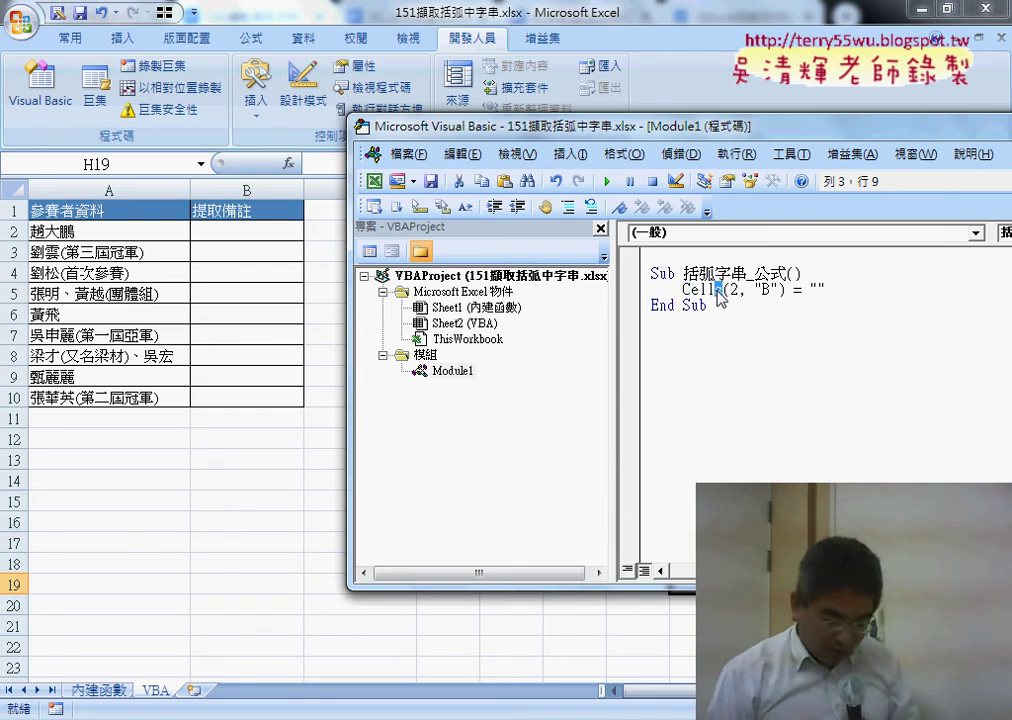
{"action": "left_click_drag", "start_coordinate": [683, 289], "coordinate": [691, 289]}
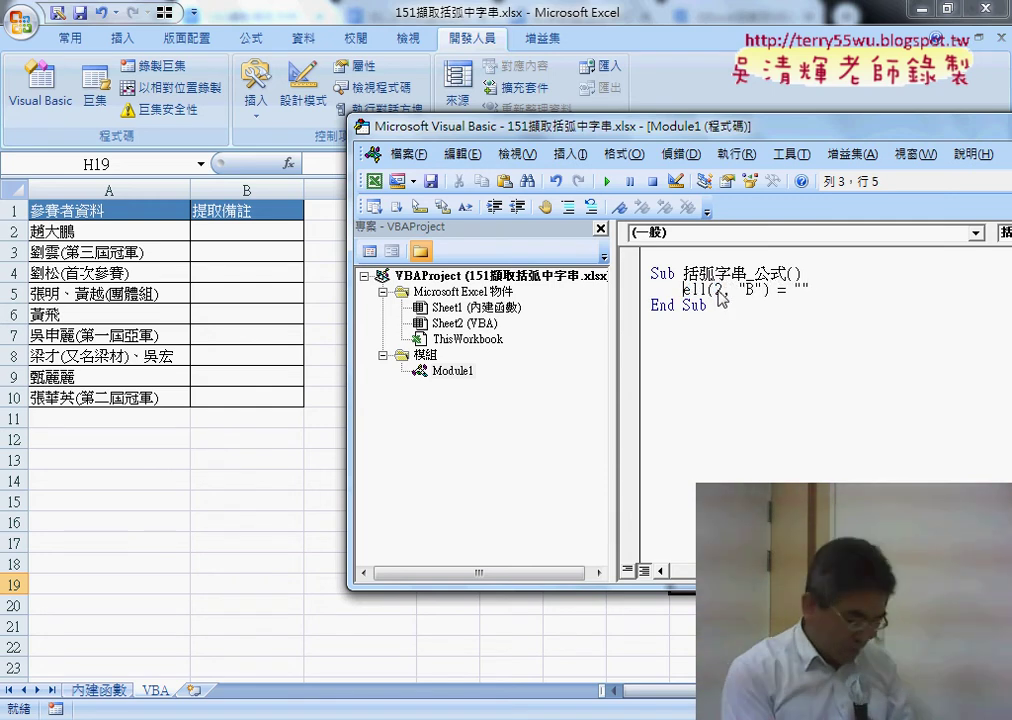
{"action": "type", "text": "c"}
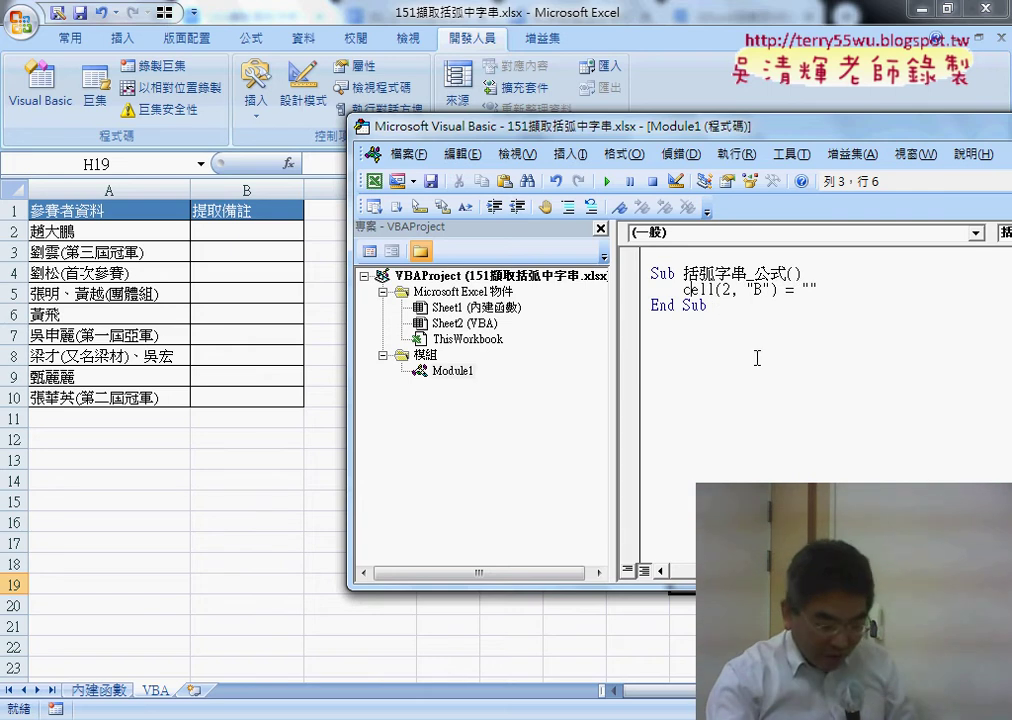
{"action": "left_click", "coordinate": [778, 385]}
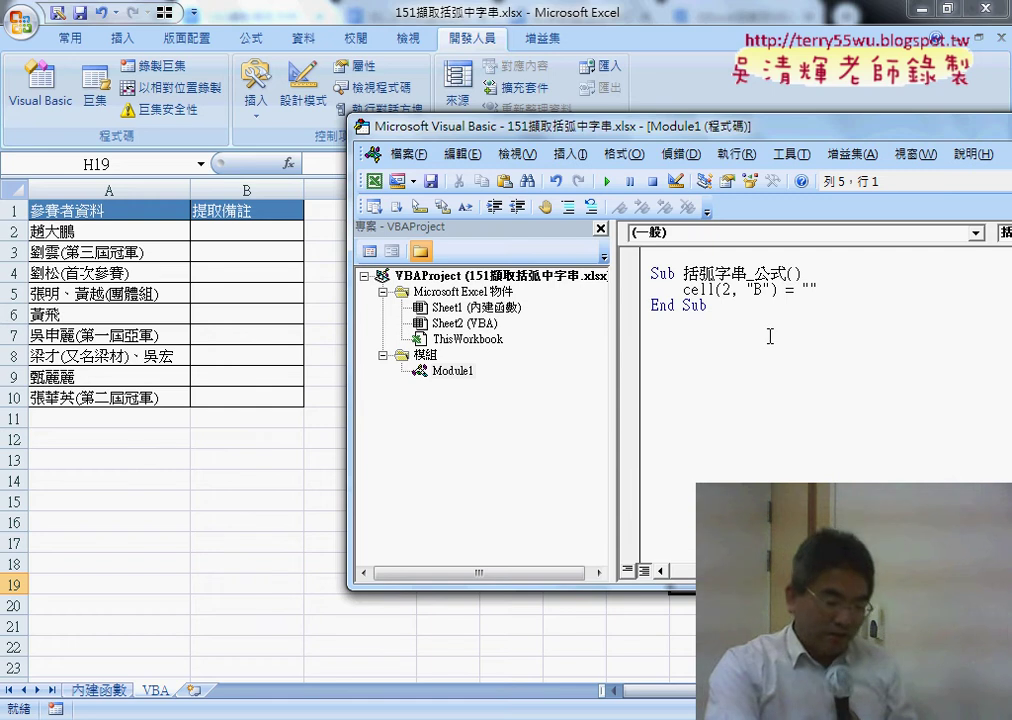
{"action": "left_click", "coordinate": [716, 289]}
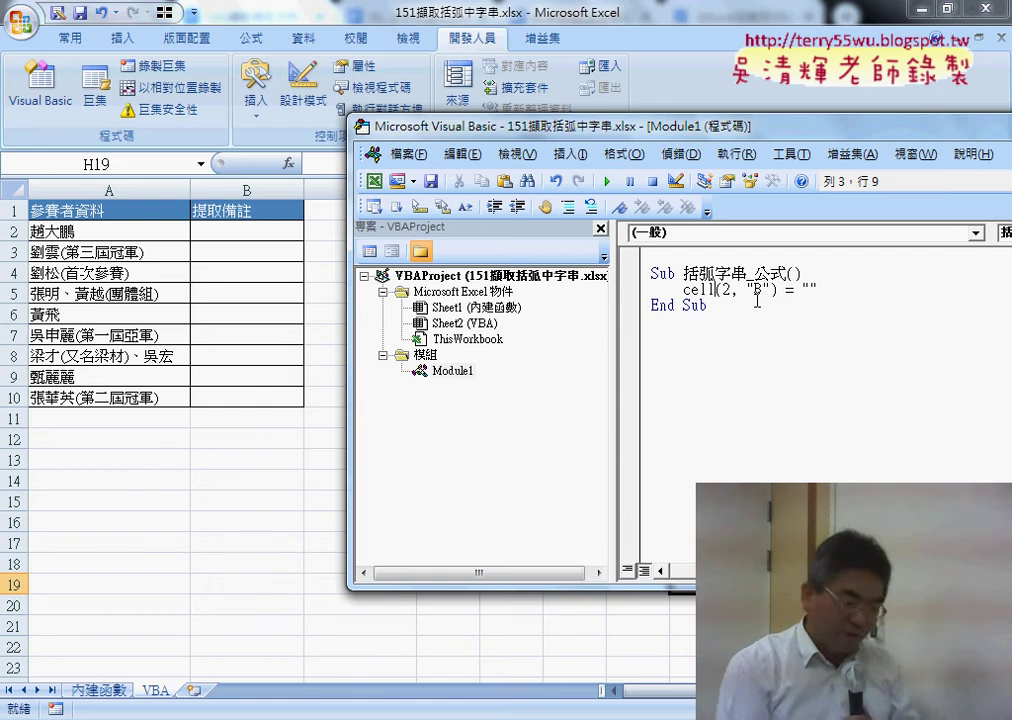
{"action": "type", "text": "s"}
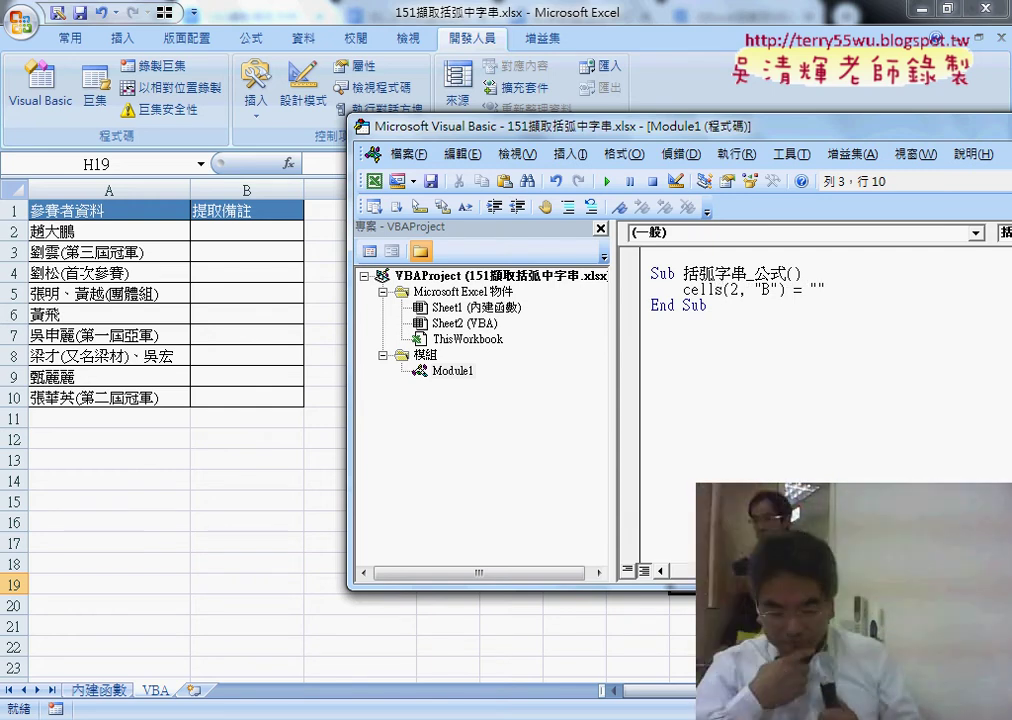
{"action": "left_click", "coordinate": [818, 348]}
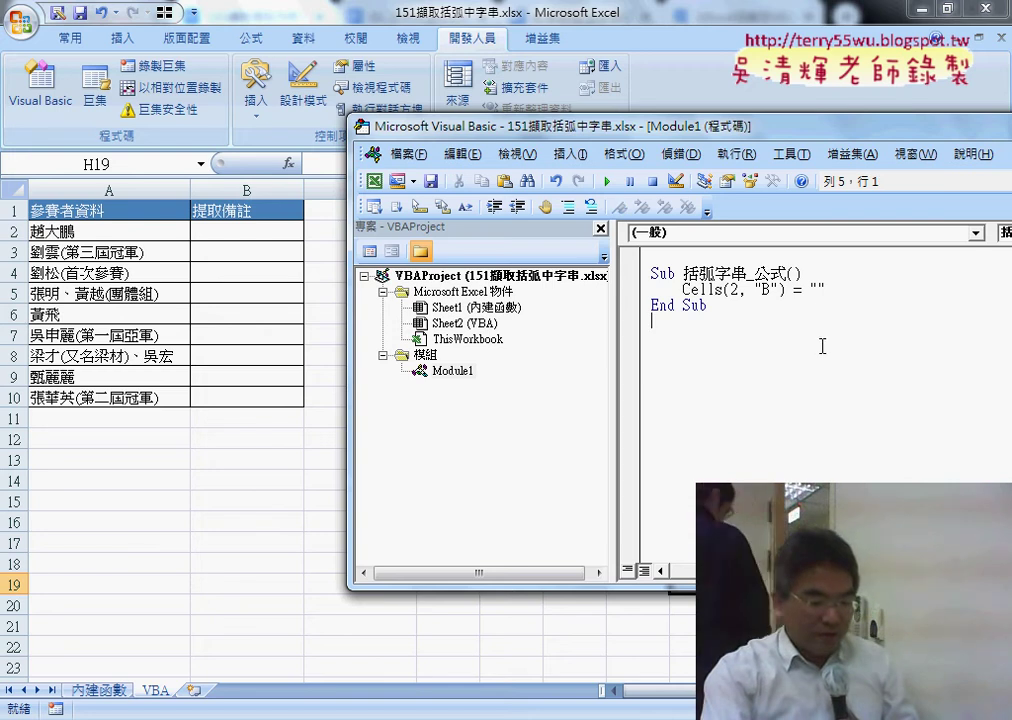
{"action": "left_click", "coordinate": [818, 290]}
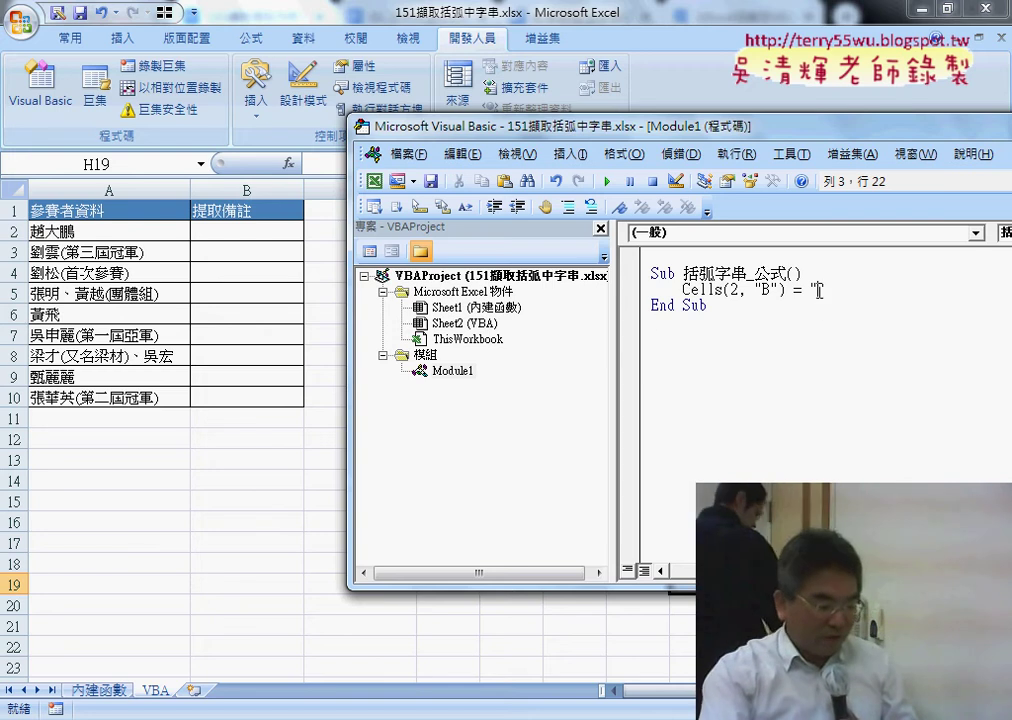
Copy the IFERROR formula from cell B2 on the 內建函數 sheet.
{"action": "left_click", "coordinate": [99, 690]}
{"action": "left_click", "coordinate": [251, 234]}
{"action": "left_click_drag", "start_coordinate": [311, 163], "coordinate": [835, 163]}
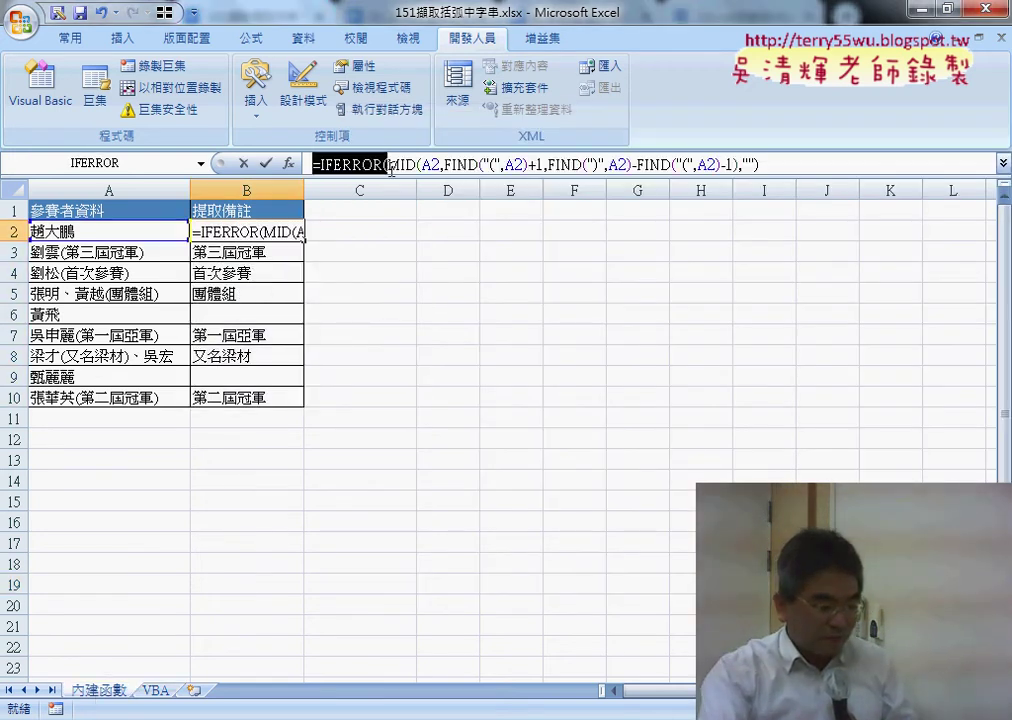
{"action": "right_click", "coordinate": [673, 171]}
{"action": "left_click", "coordinate": [718, 201]}
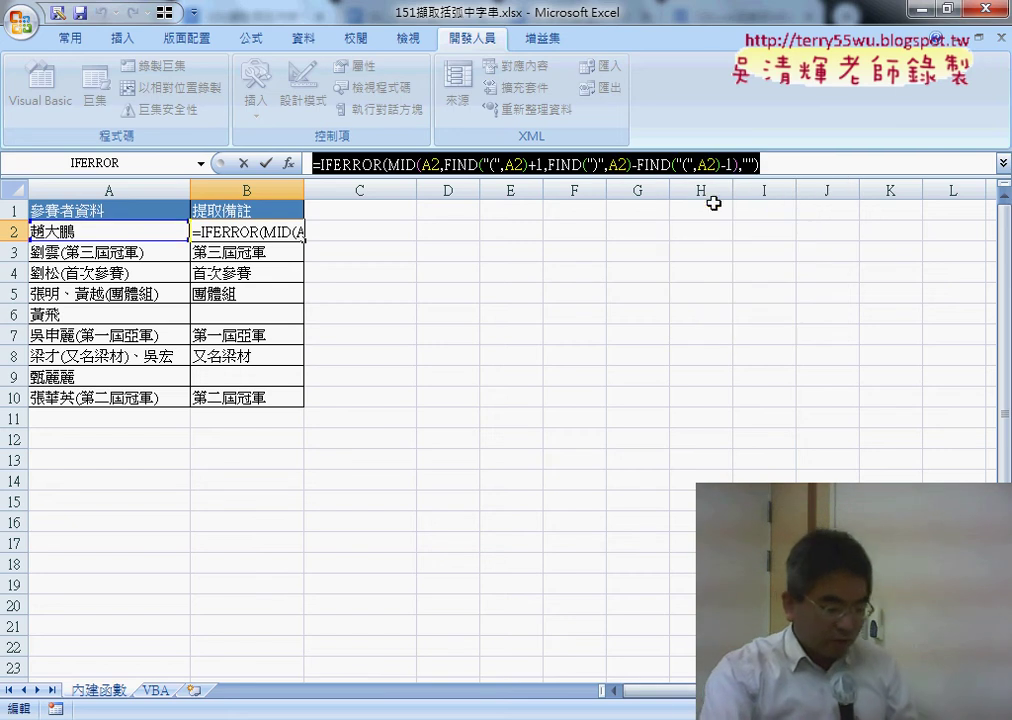
Paste the formula between the empty quotes of the Cells(2, "B") line.
{"action": "key", "text": "alt+F11"}
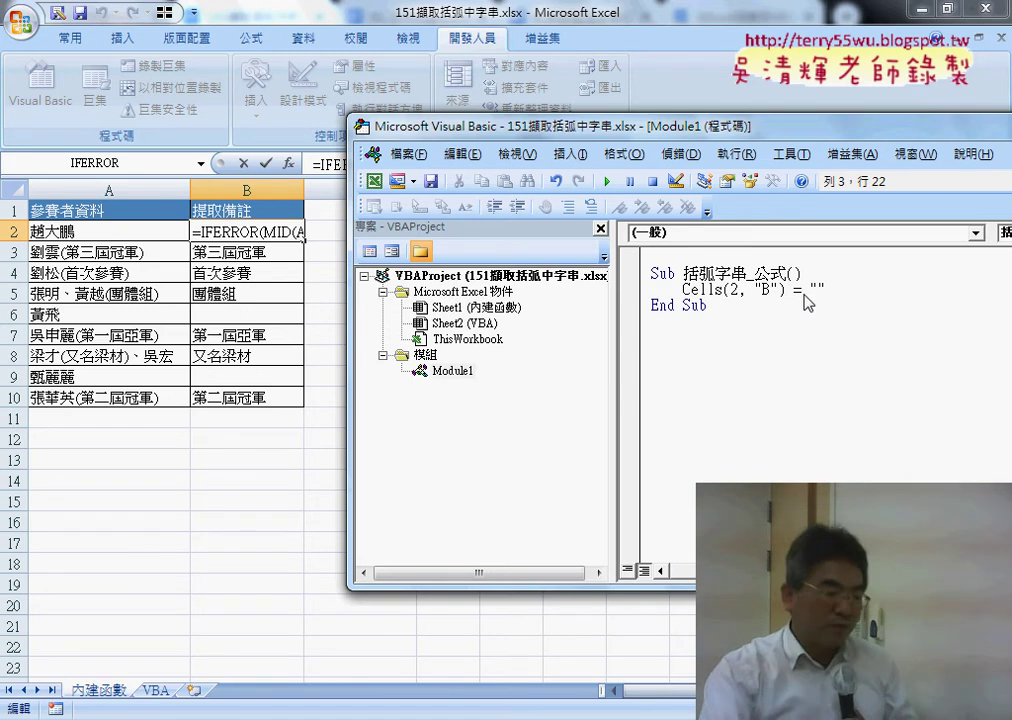
{"action": "left_click", "coordinate": [715, 95]}
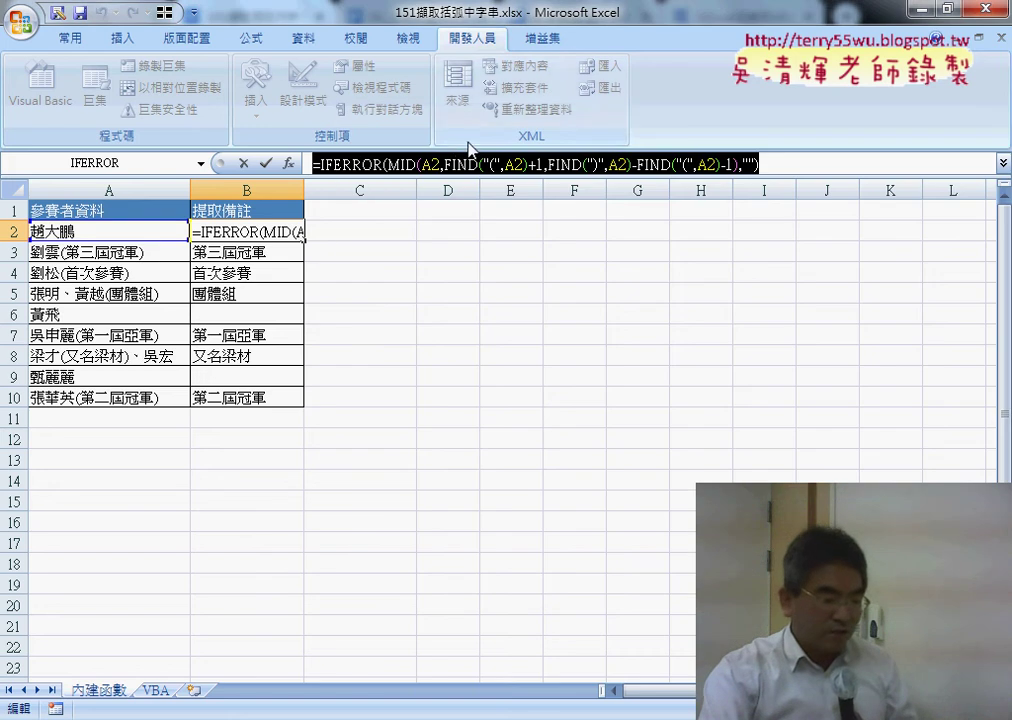
{"action": "left_click", "coordinate": [246, 164]}
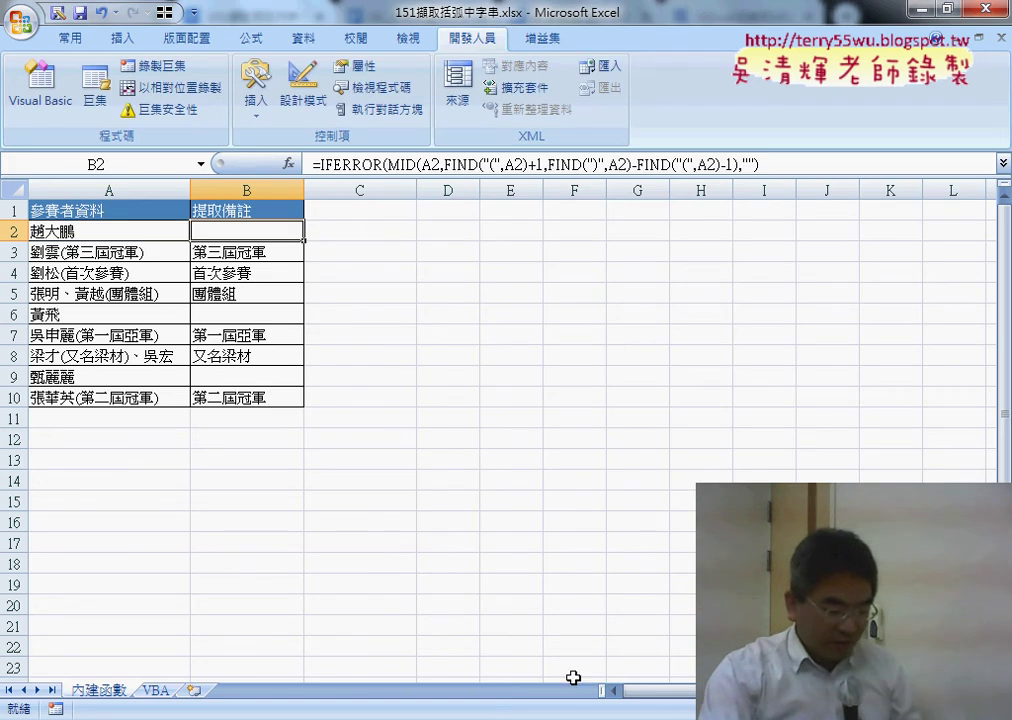
{"action": "key", "text": "alt+F11"}
{"action": "right_click", "coordinate": [824, 223]}
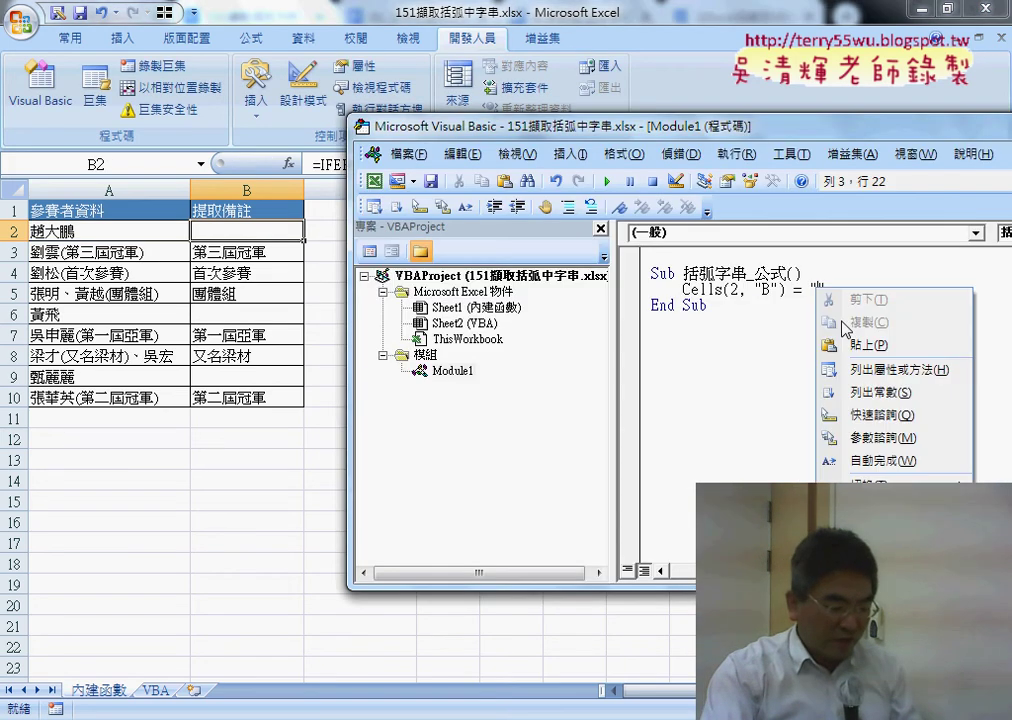
{"action": "left_click", "coordinate": [889, 281]}
Run 括弧字串_公式 from the editor, hitting the 必須是：陳述式結尾 compile error.
{"action": "left_click", "coordinate": [161, 690]}
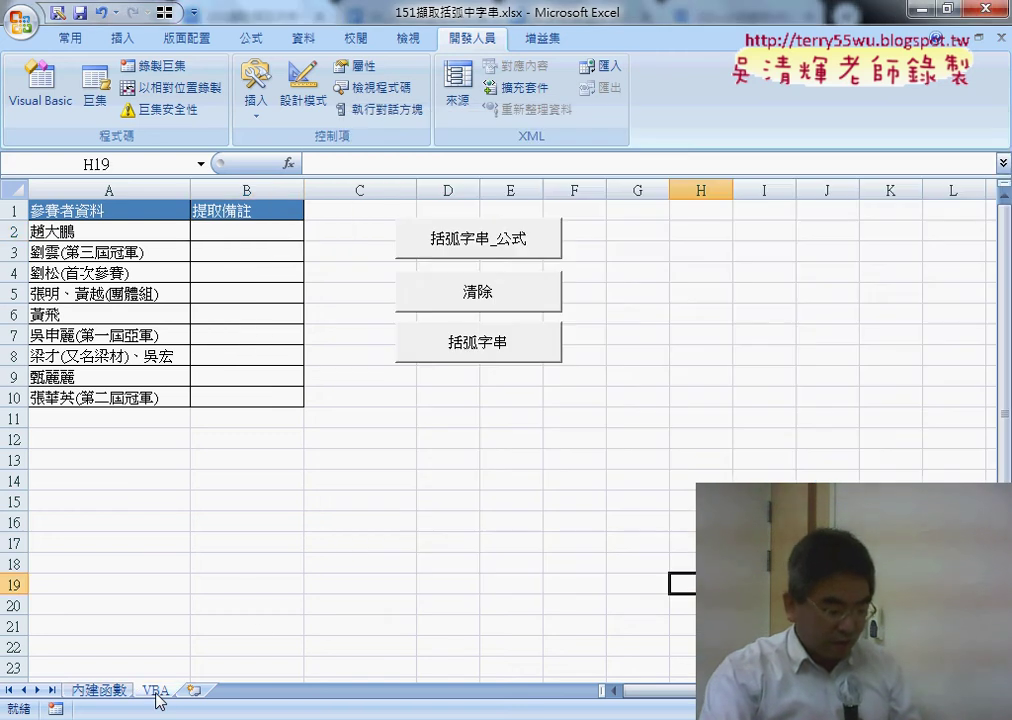
{"action": "key", "text": "alt+F11"}
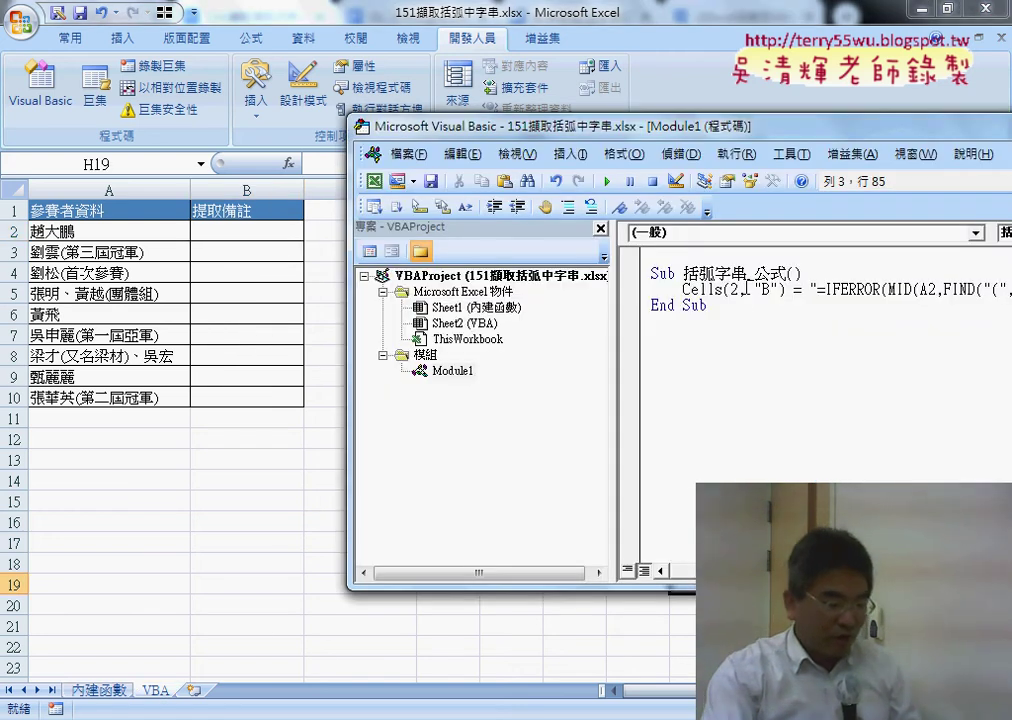
{"action": "left_click", "coordinate": [746, 297]}
{"action": "left_click_drag", "start_coordinate": [515, 126], "coordinate": [422, 113]}
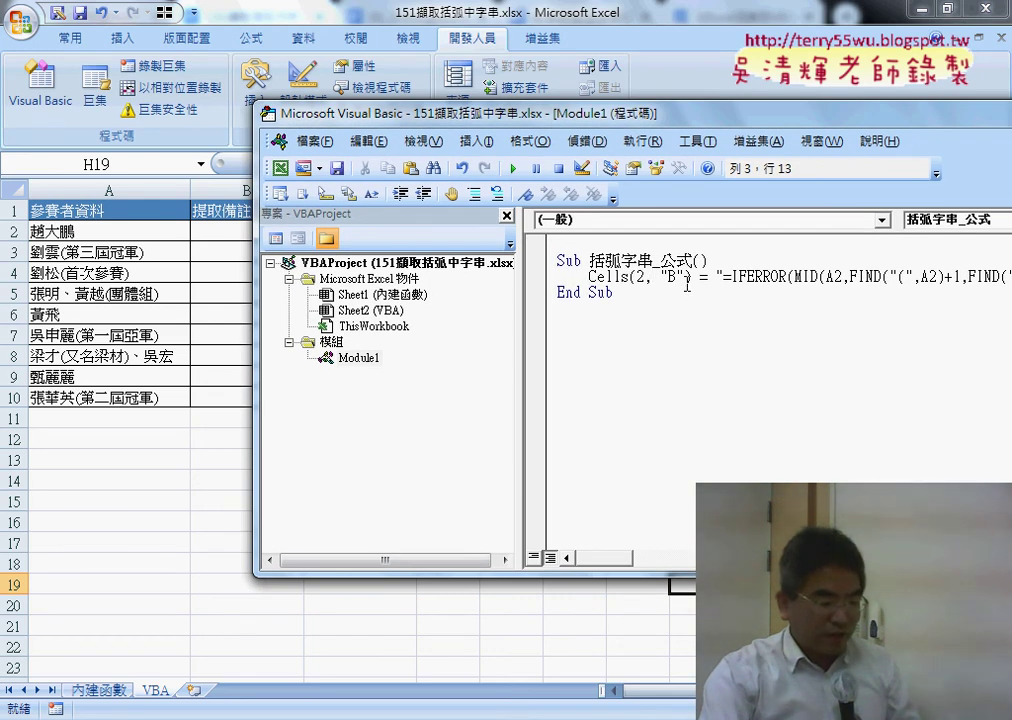
{"action": "left_click", "coordinate": [514, 172]}
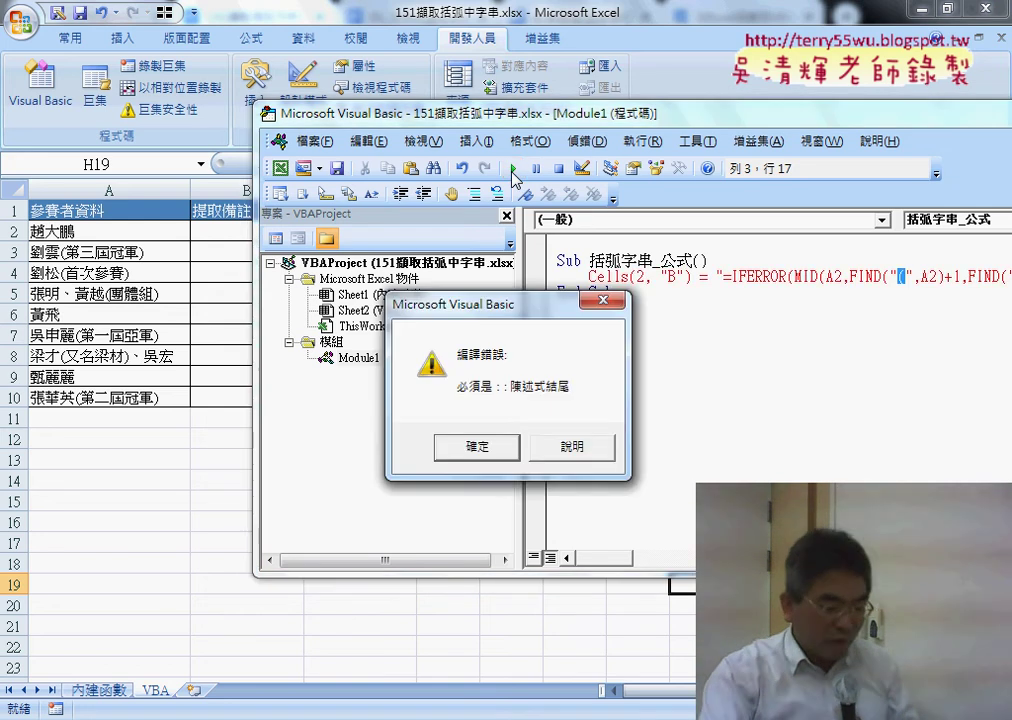
Dismiss the compile error and cut the formula out of Cells(2, "B"), leaving an empty string.
{"action": "left_click", "coordinate": [477, 447]}
{"action": "left_click_drag", "start_coordinate": [707, 119], "coordinate": [420, 117]}
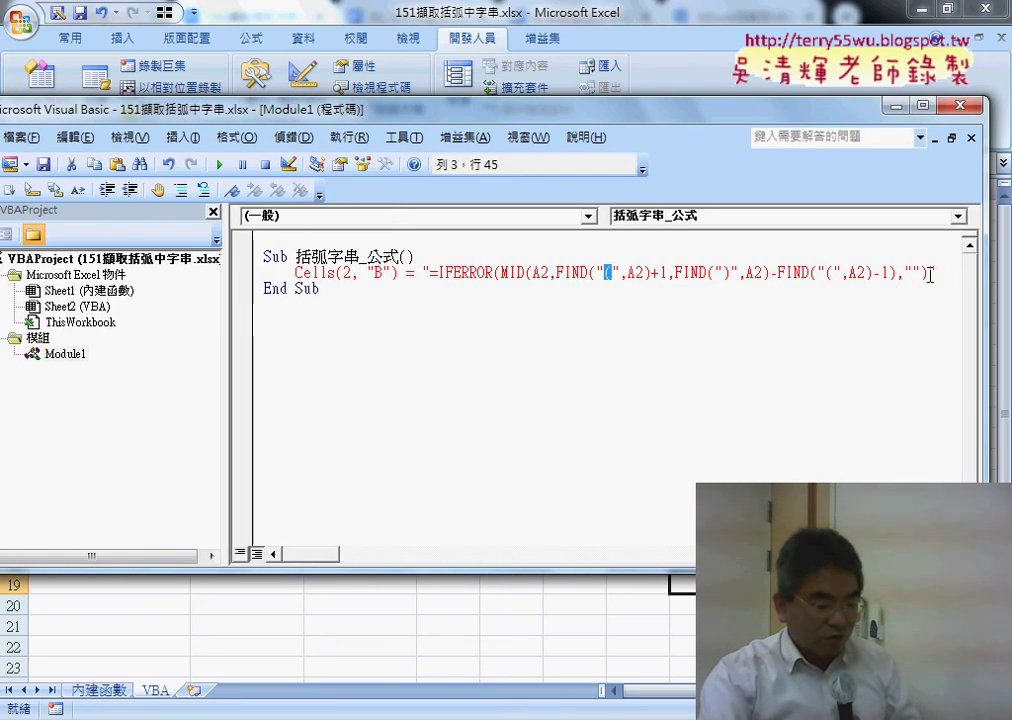
{"action": "left_click_drag", "start_coordinate": [930, 274], "coordinate": [432, 268]}
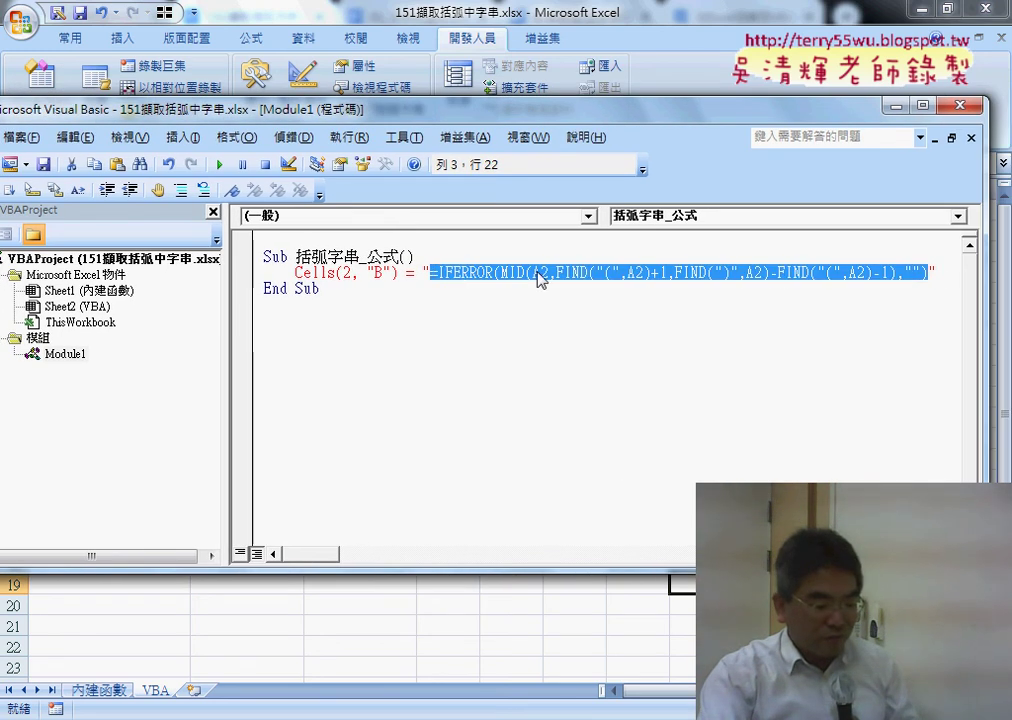
{"action": "right_click", "coordinate": [779, 275]}
{"action": "left_click", "coordinate": [805, 281]}
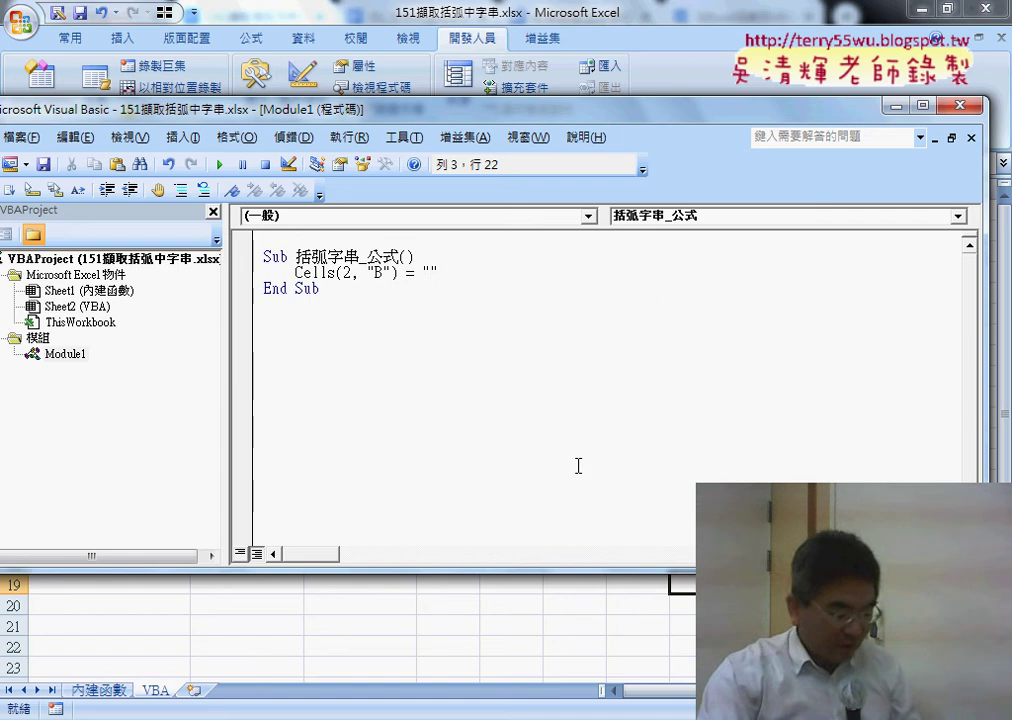
{"action": "key", "text": "super"}
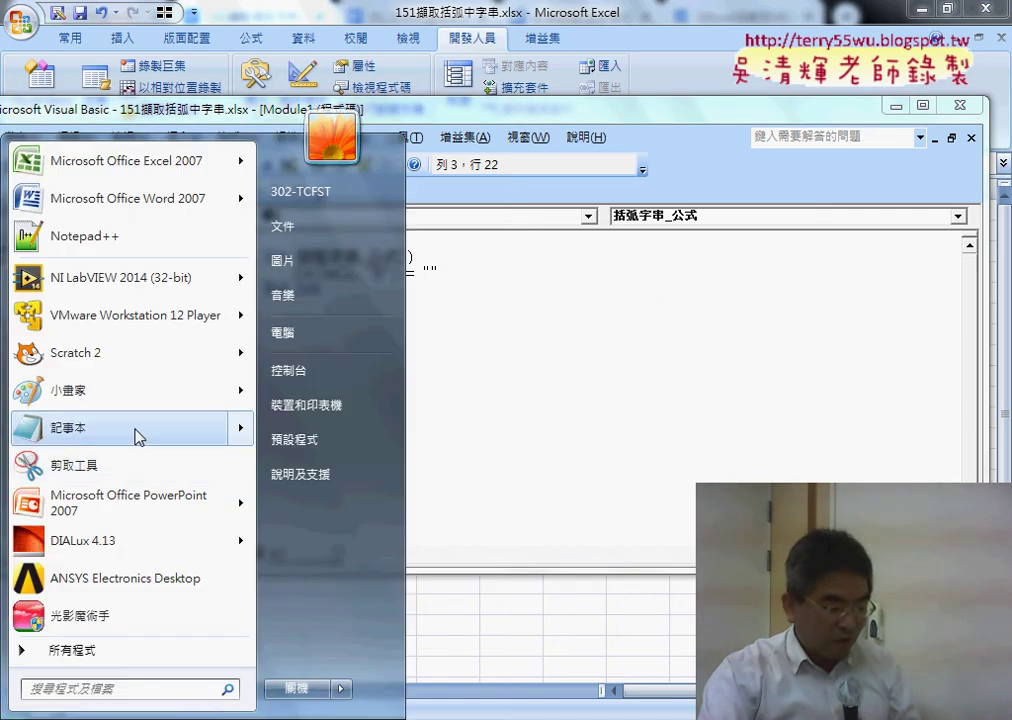
Paste the IFERROR formula into a new Notepad window.
{"action": "left_click", "coordinate": [136, 430]}
{"action": "right_click", "coordinate": [402, 387]}
{"action": "left_click", "coordinate": [458, 450]}
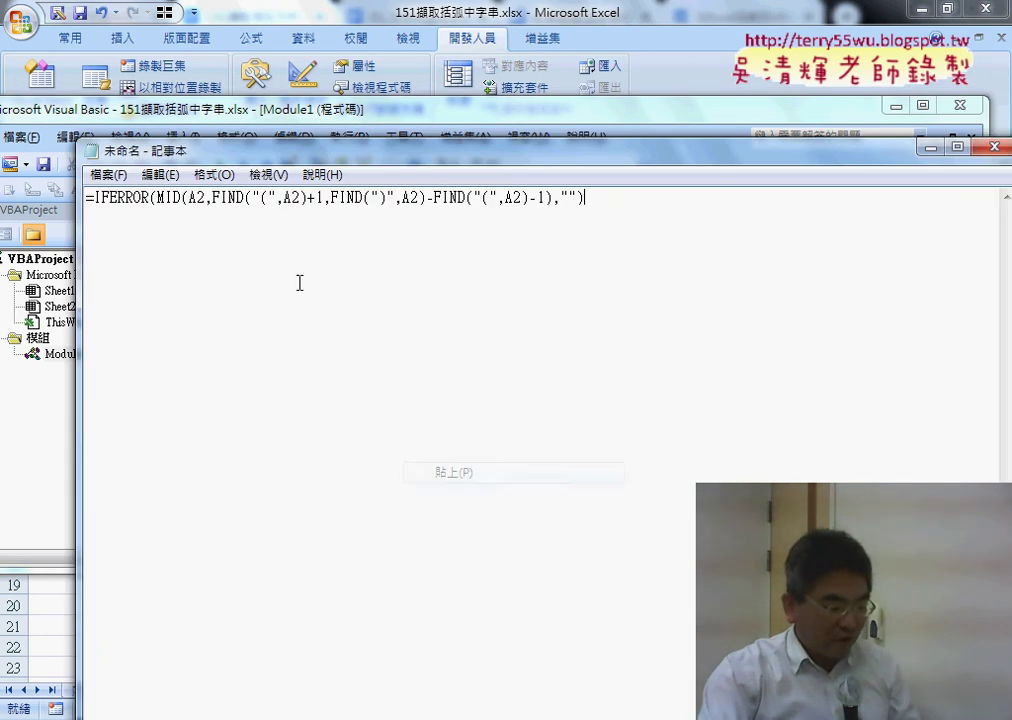
Replace every " in the formula with "" using Replace All.
{"action": "left_click", "coordinate": [163, 175]}
{"action": "left_click", "coordinate": [203, 366]}
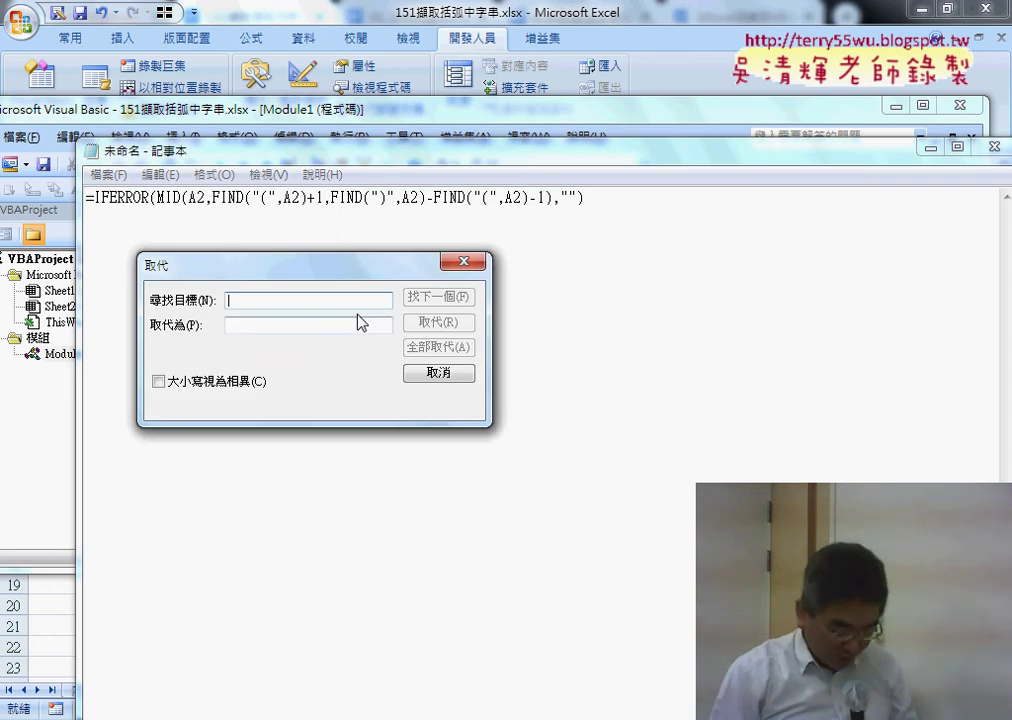
{"action": "type", "text": "\""}
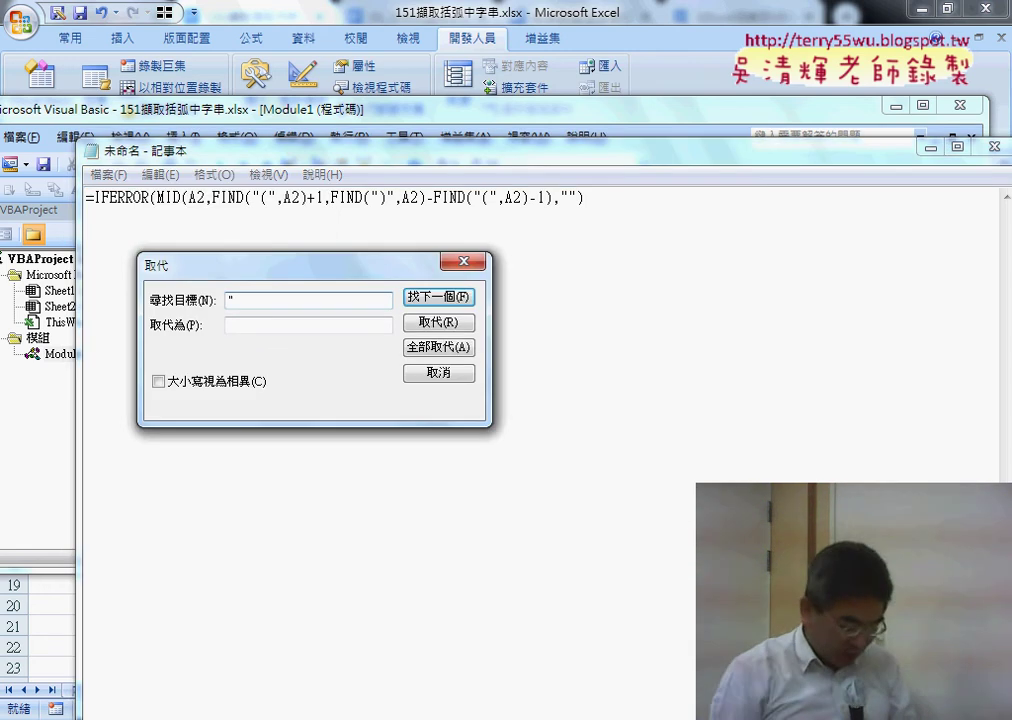
{"action": "key", "text": "Tab"}
{"action": "type", "text": "\"\""}
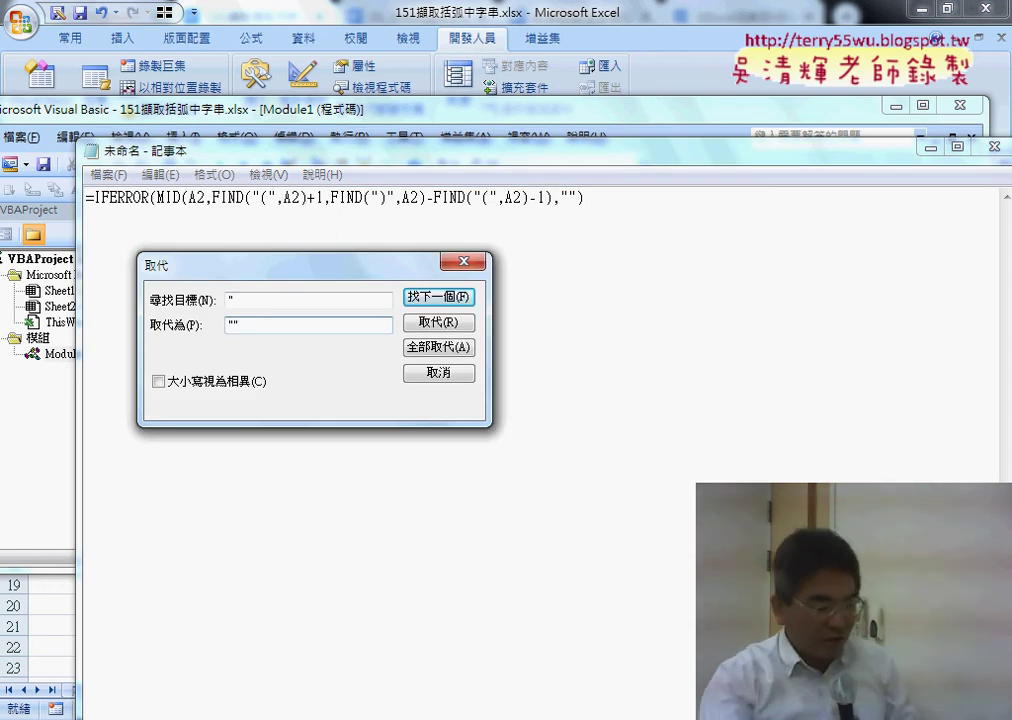
{"action": "left_click", "coordinate": [438, 350]}
{"action": "left_click", "coordinate": [440, 375]}
Copy the doubled-quote formula and minimize Notepad.
{"action": "left_click_drag", "start_coordinate": [644, 232], "coordinate": [65, 185]}
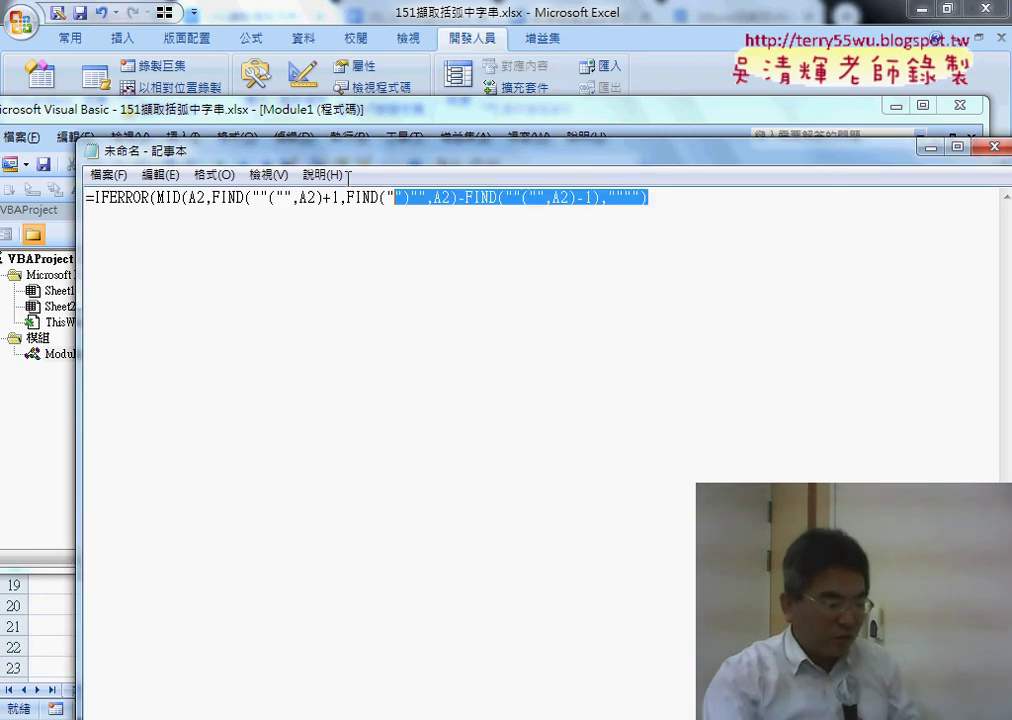
{"action": "right_click", "coordinate": [231, 201]}
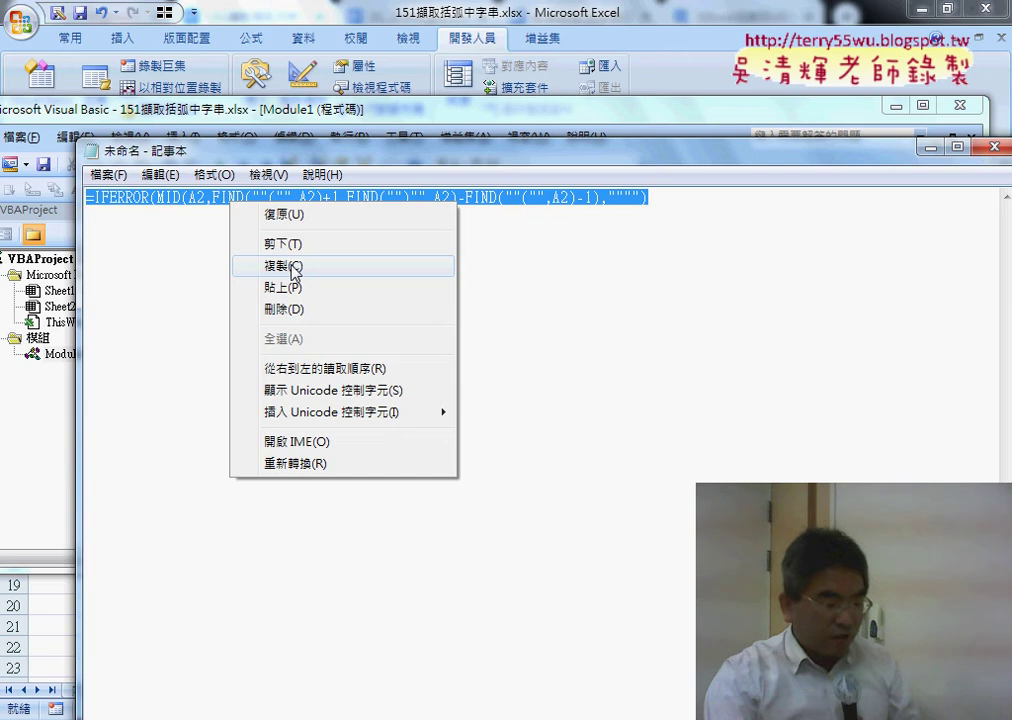
{"action": "left_click", "coordinate": [296, 268]}
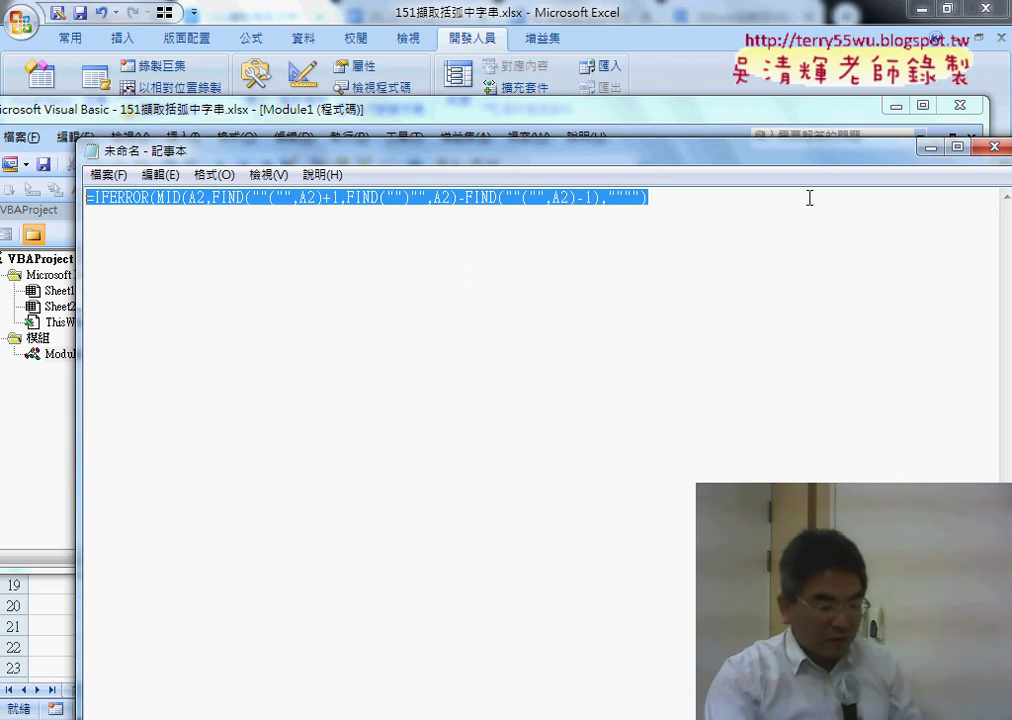
{"action": "left_click", "coordinate": [930, 148]}
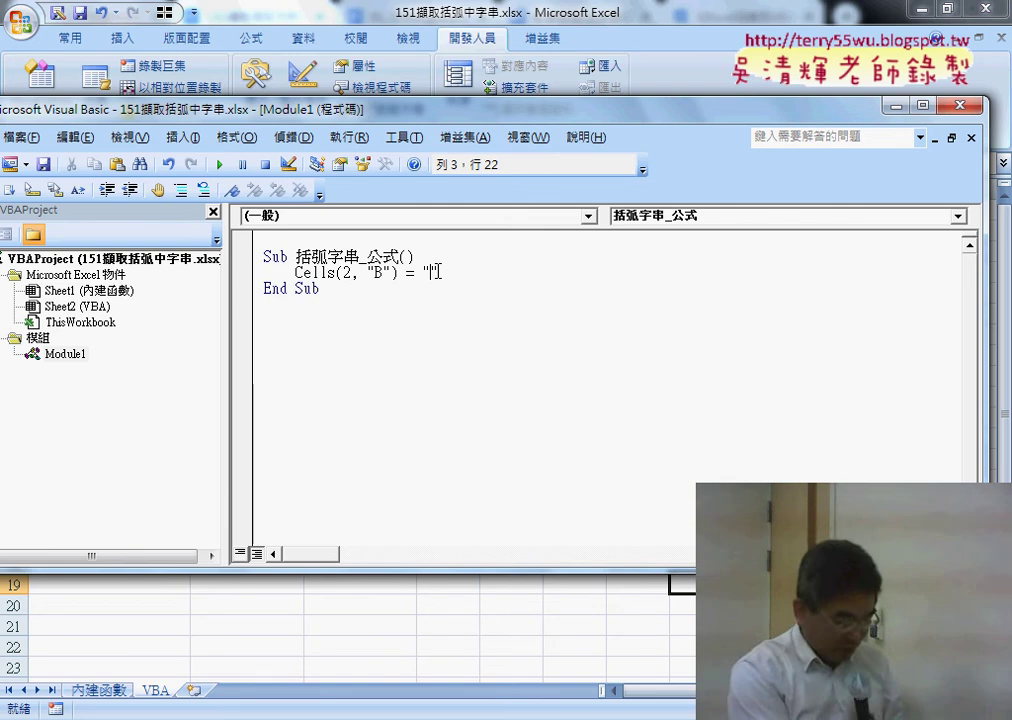
Paste the doubled-quote formula into the macro and check B2's formula against cell A2.
{"action": "key", "text": "ctrl+v"}
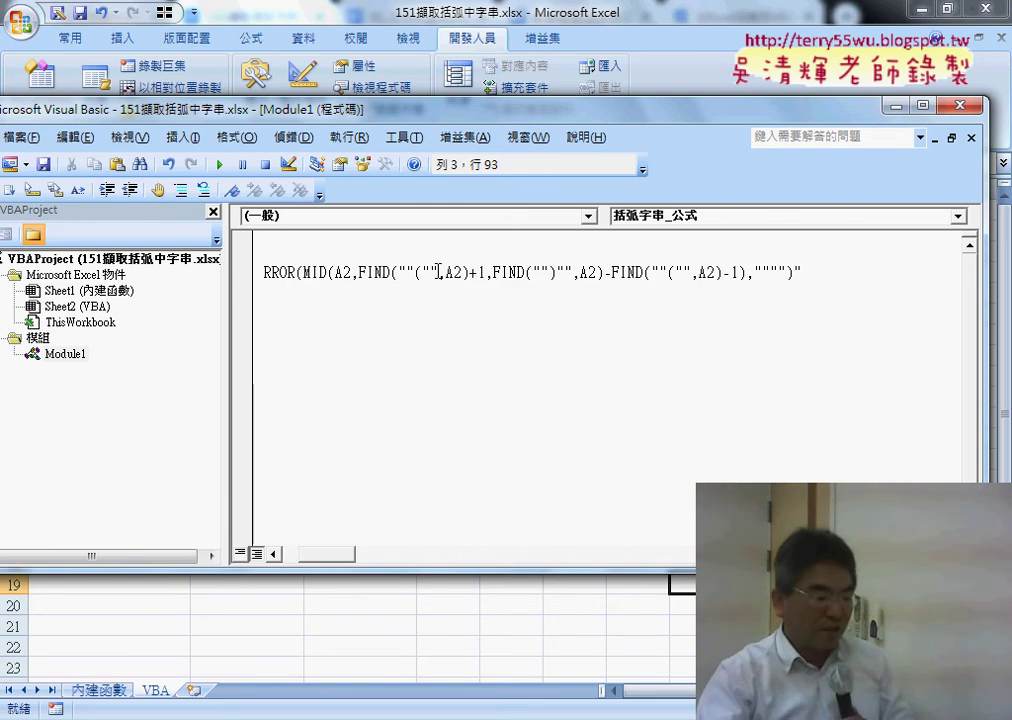
{"action": "left_click_drag", "start_coordinate": [419, 112], "coordinate": [766, 118]}
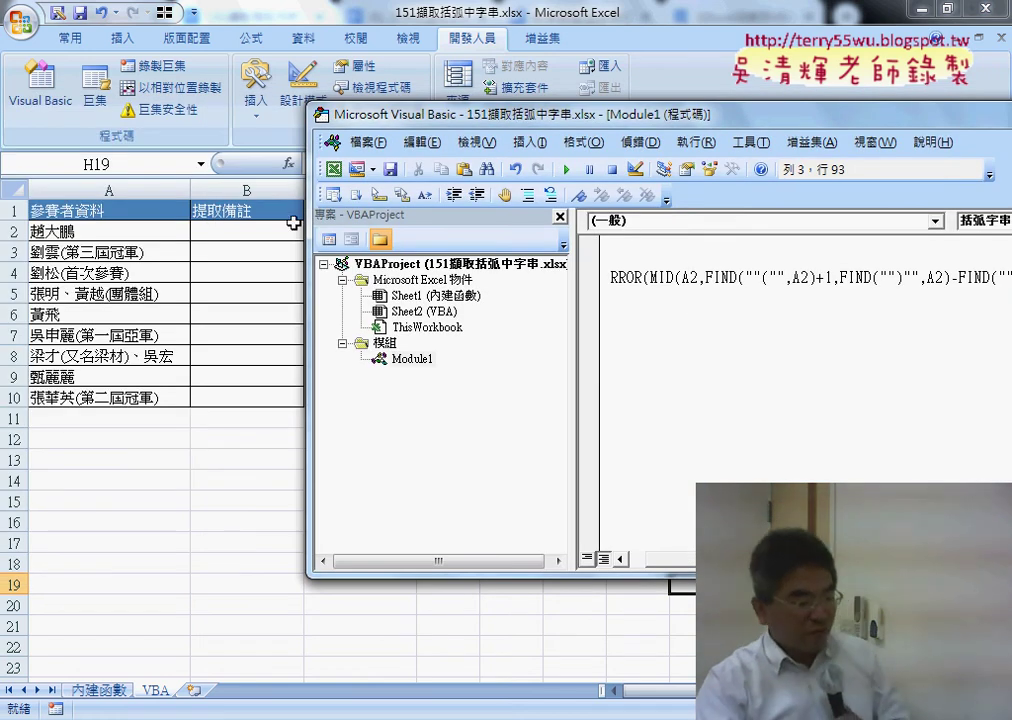
{"action": "left_click", "coordinate": [515, 440]}
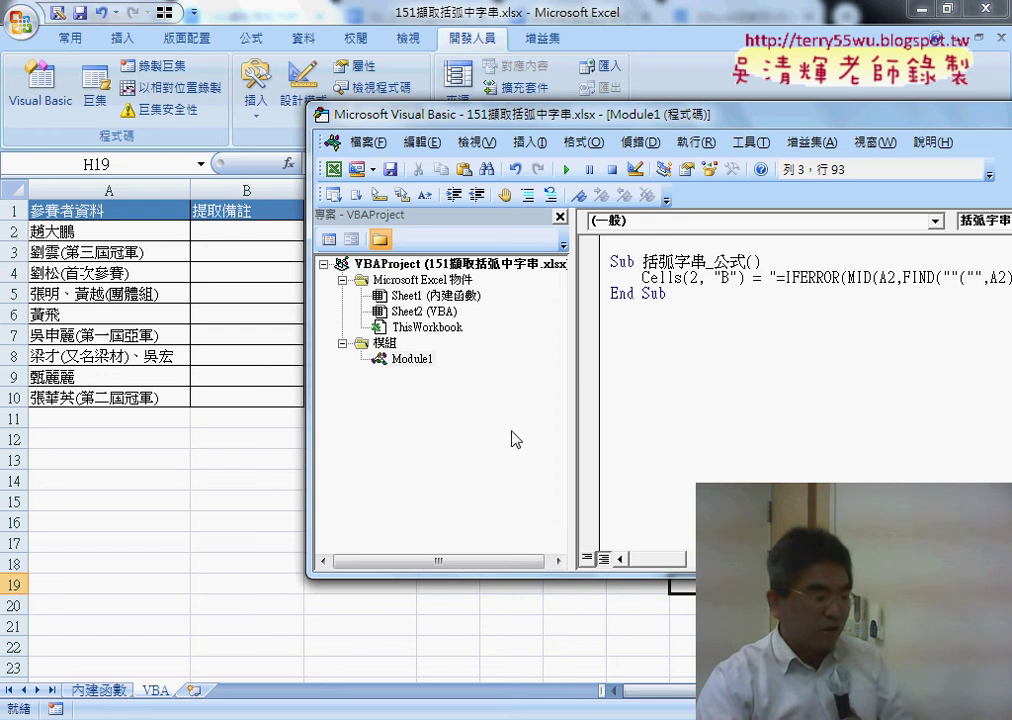
{"action": "left_click", "coordinate": [240, 233]}
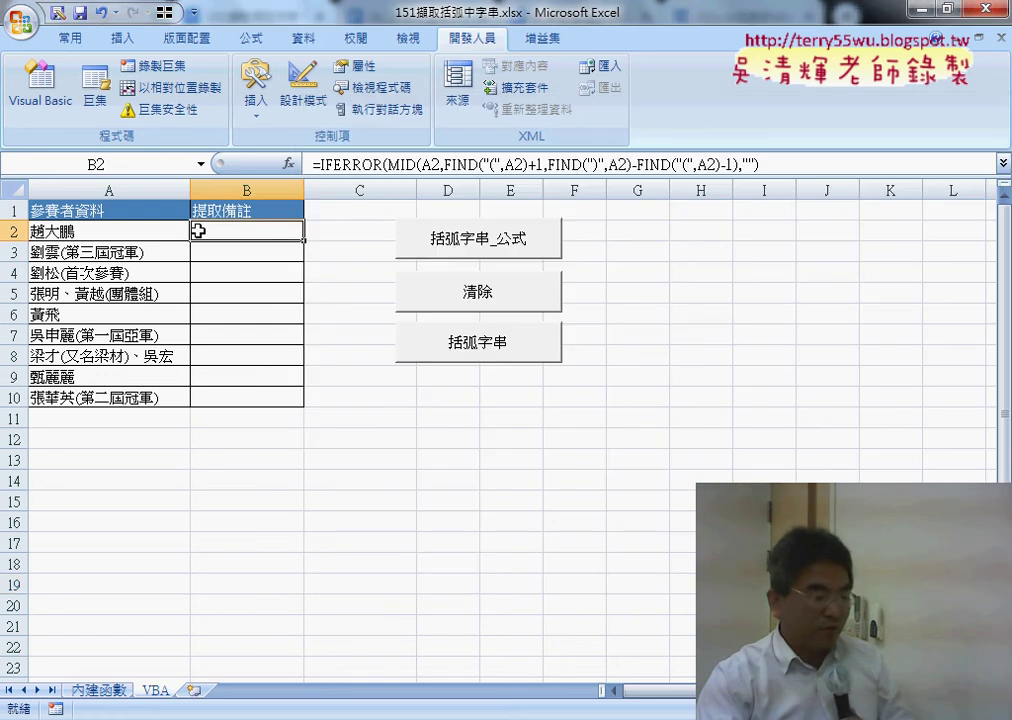
{"action": "left_click", "coordinate": [75, 229]}
{"action": "left_click", "coordinate": [250, 230]}
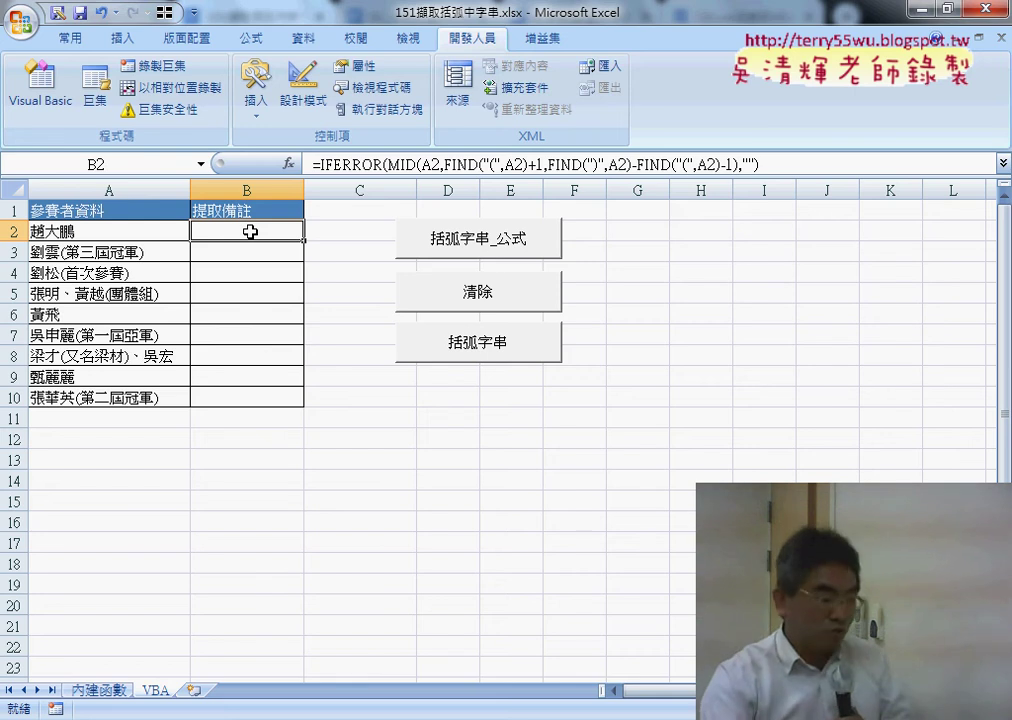
Change Cells(2, "B") to Cells(3, "B") and every A2 in the formula to A3.
{"action": "key", "text": "alt+F11"}
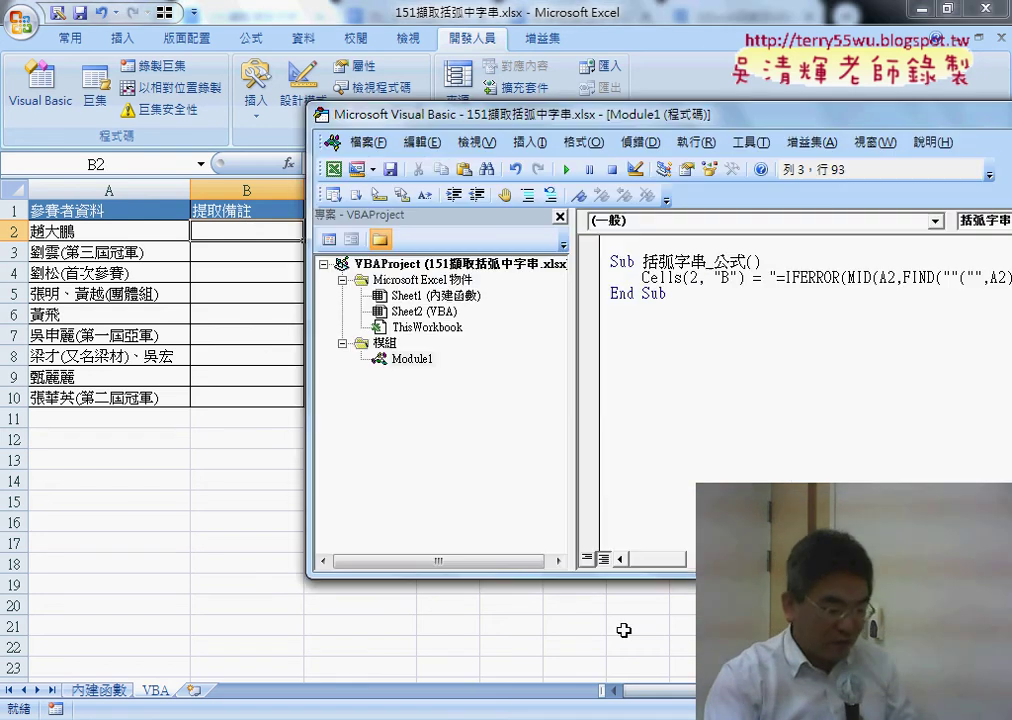
{"action": "double_click", "coordinate": [694, 277]}
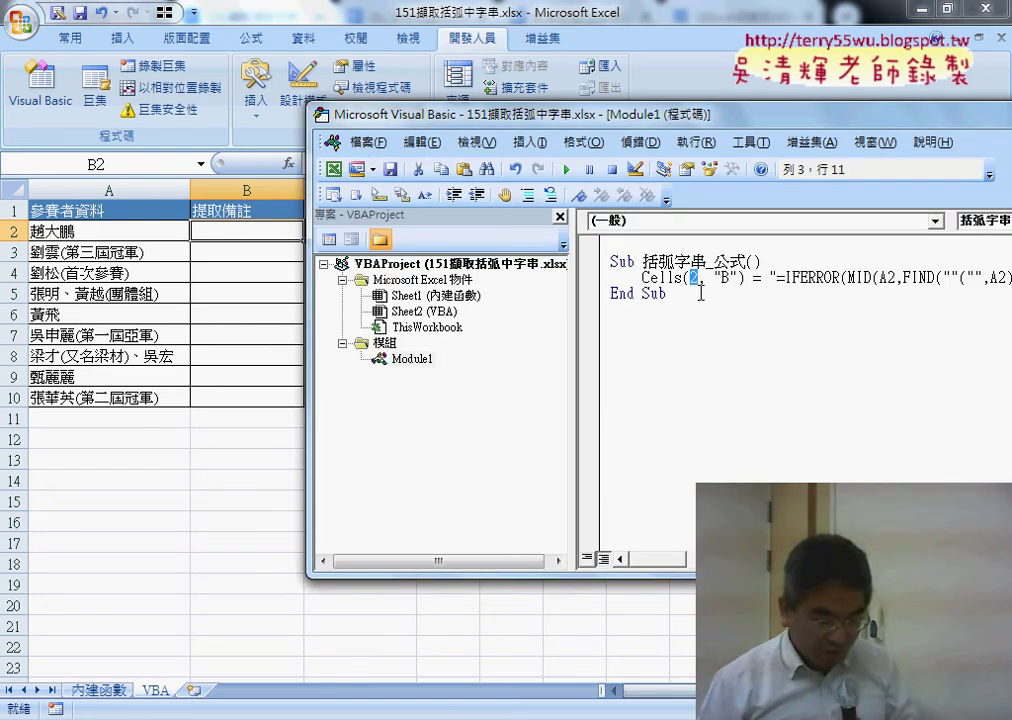
{"action": "type", "text": "3"}
{"action": "left_click_drag", "start_coordinate": [570, 113], "coordinate": [425, 120]}
{"action": "left_click", "coordinate": [753, 284]}
{"action": "double_click", "coordinate": [745, 284]}
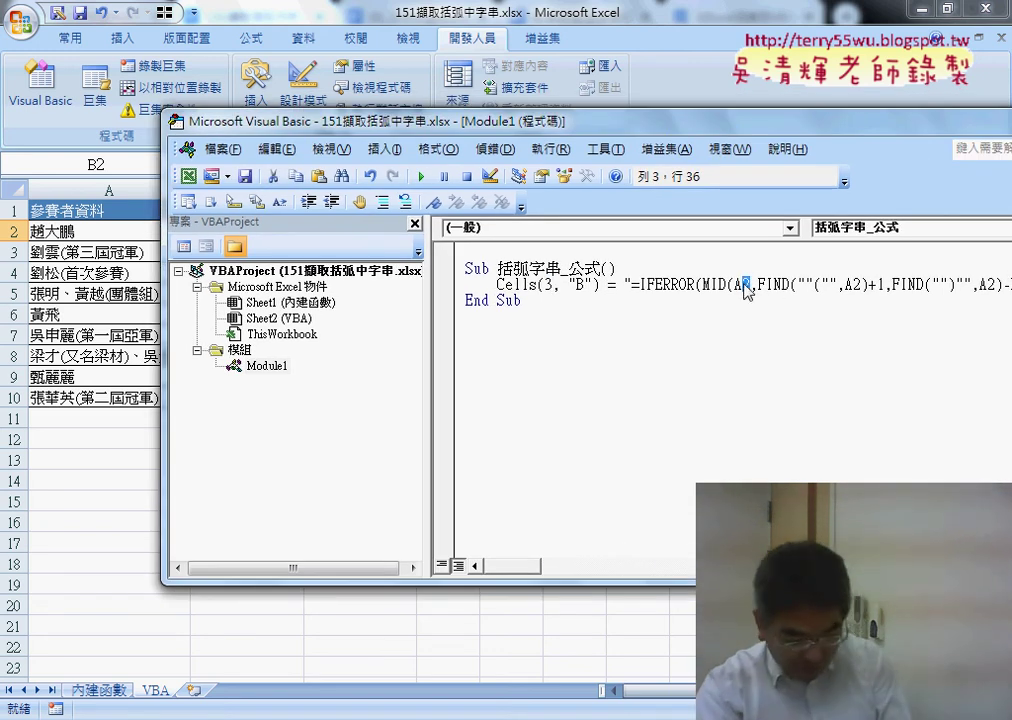
{"action": "type", "text": "3"}
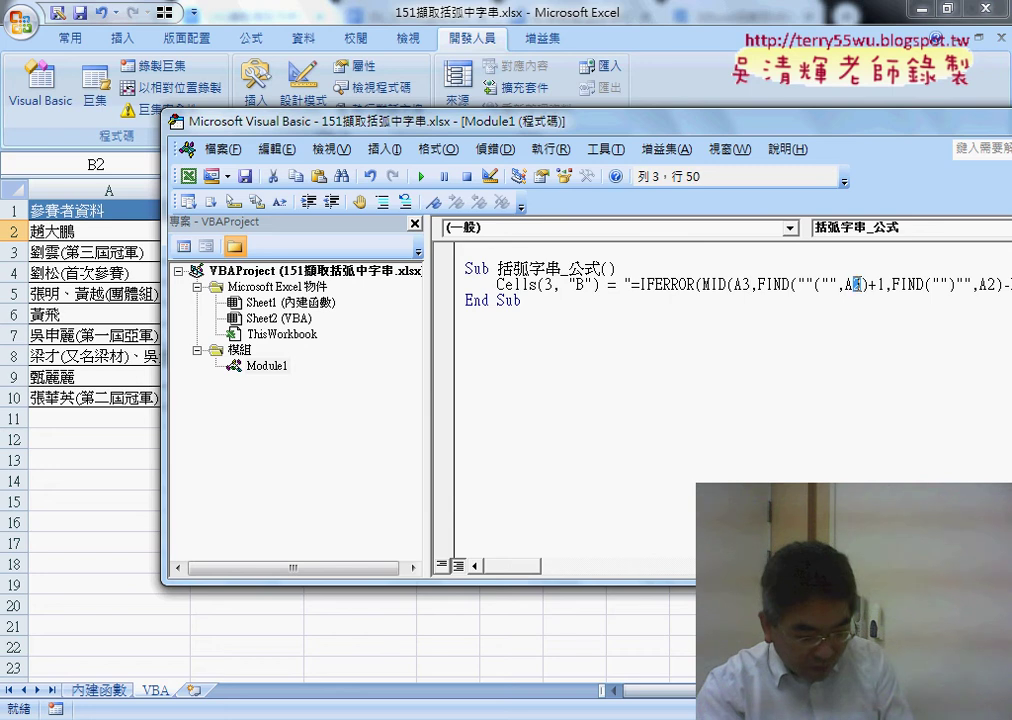
{"action": "type", "text": "3"}
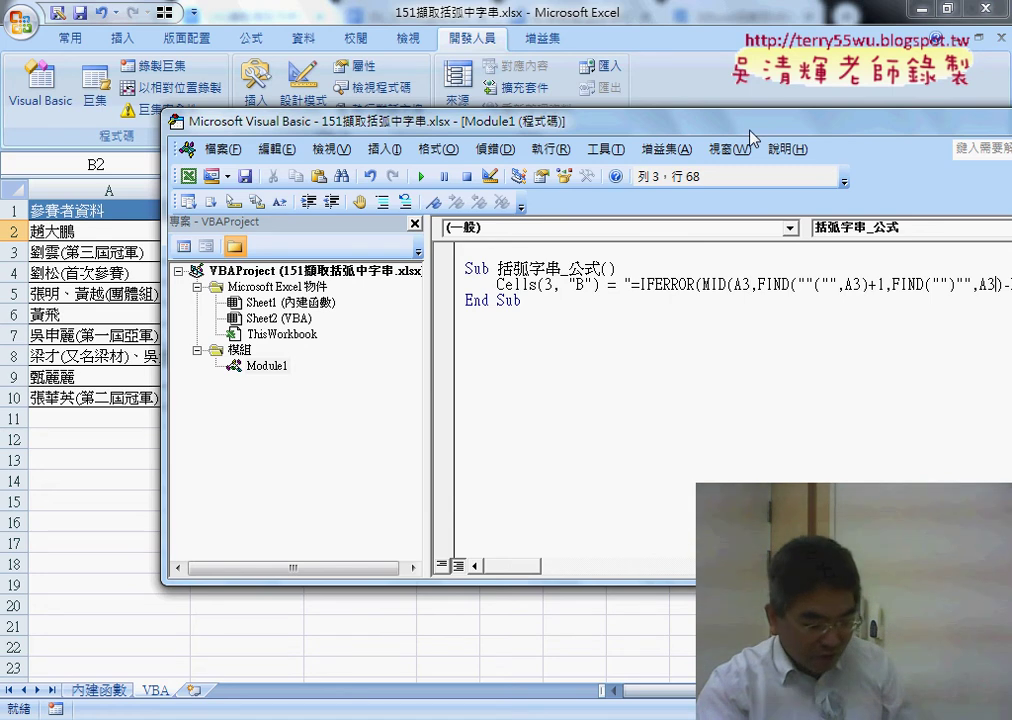
{"action": "left_click_drag", "start_coordinate": [750, 131], "coordinate": [386, 120]}
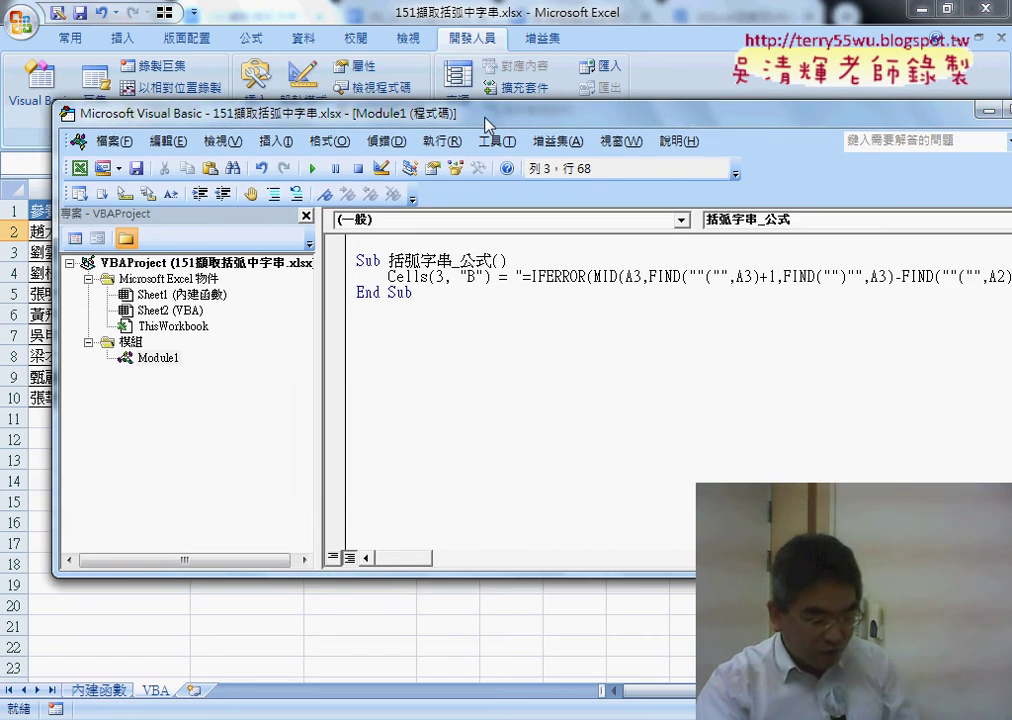
{"action": "double_click", "coordinate": [904, 284]}
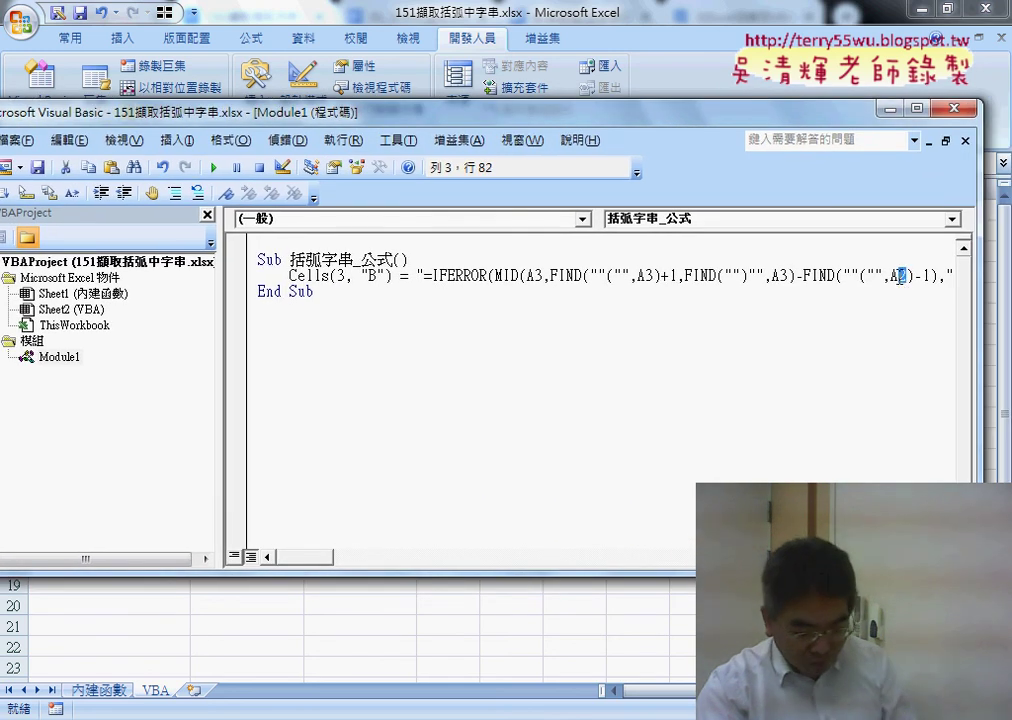
{"action": "type", "text": "A3"}
Run the macro so cell B3 shows 第三屆冠軍.
{"action": "left_click_drag", "start_coordinate": [520, 122], "coordinate": [906, 119]}
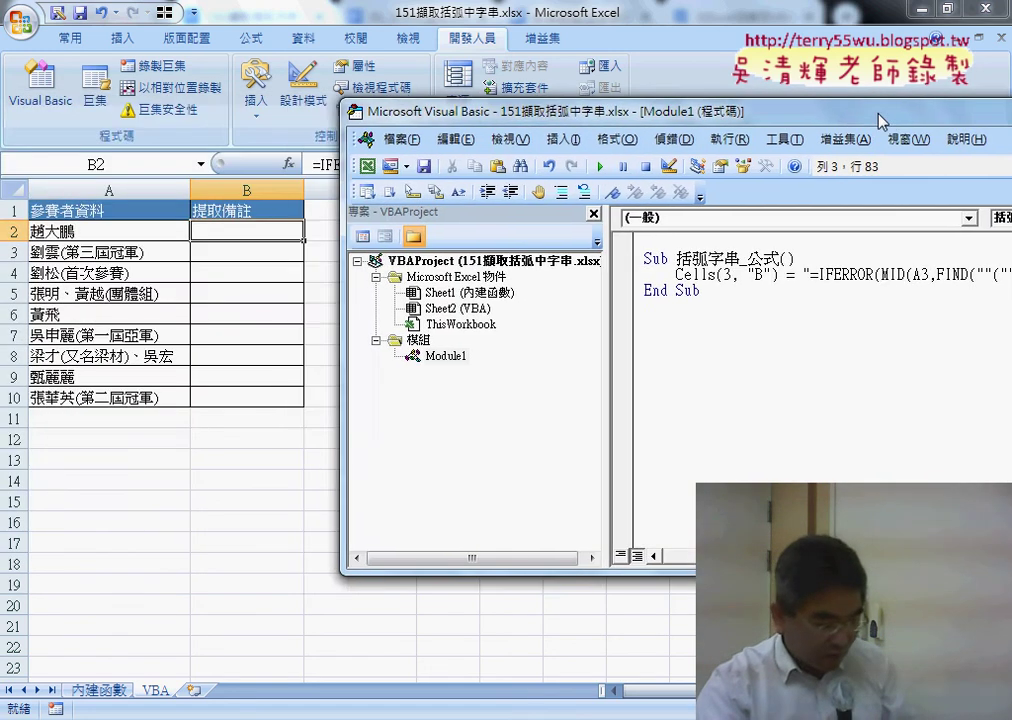
{"action": "left_click", "coordinate": [756, 271]}
{"action": "left_click", "coordinate": [601, 163]}
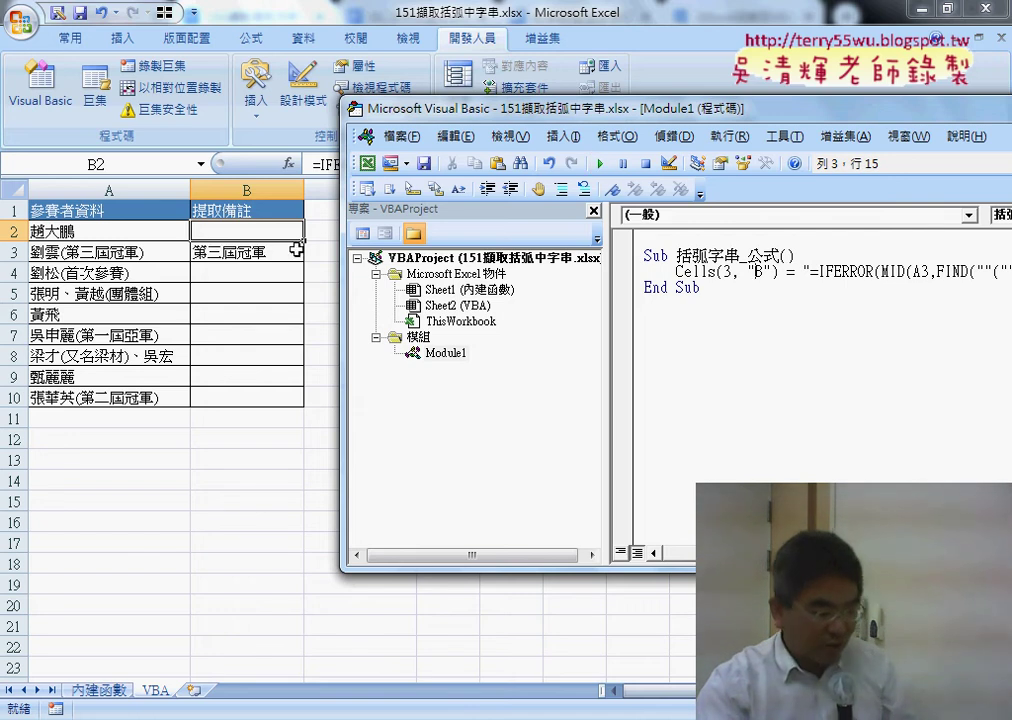
{"action": "left_click", "coordinate": [847, 253]}
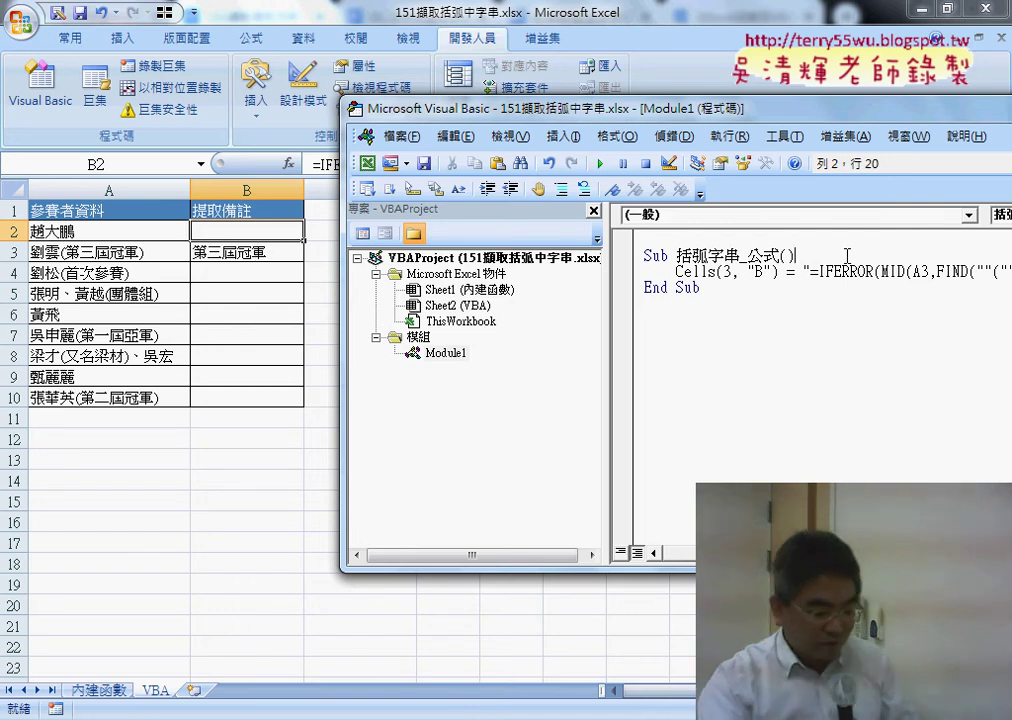
Add a For i = 2 To 10 line and a Next line under the Sub line.
{"action": "key", "text": "Return"}
{"action": "key", "text": "Tab"}
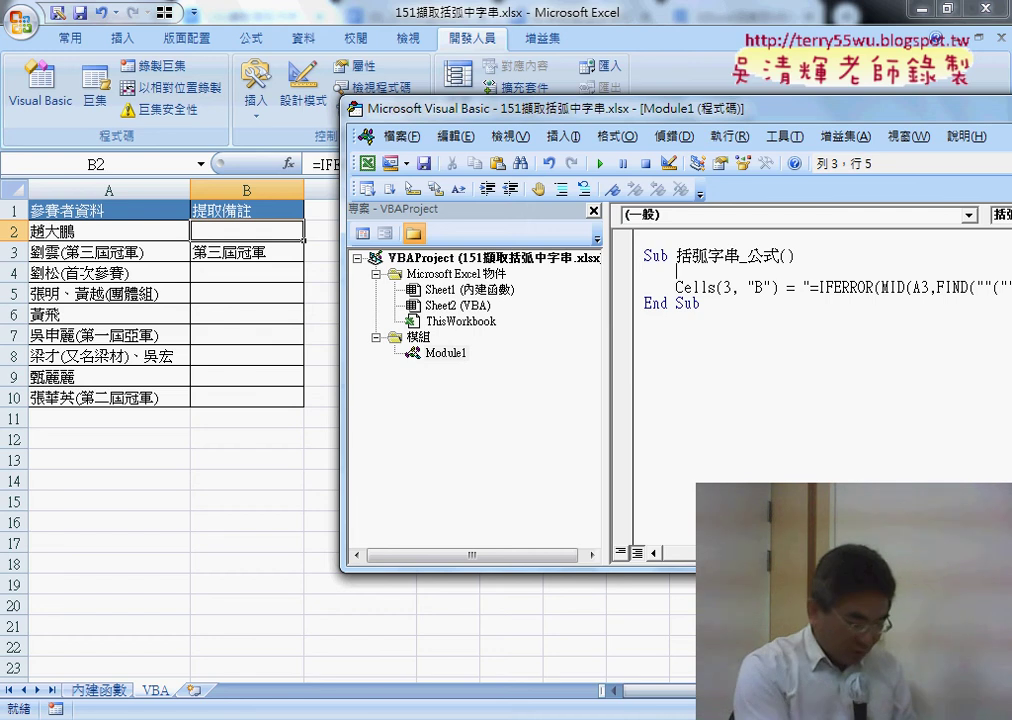
{"action": "type", "text": "fo"}
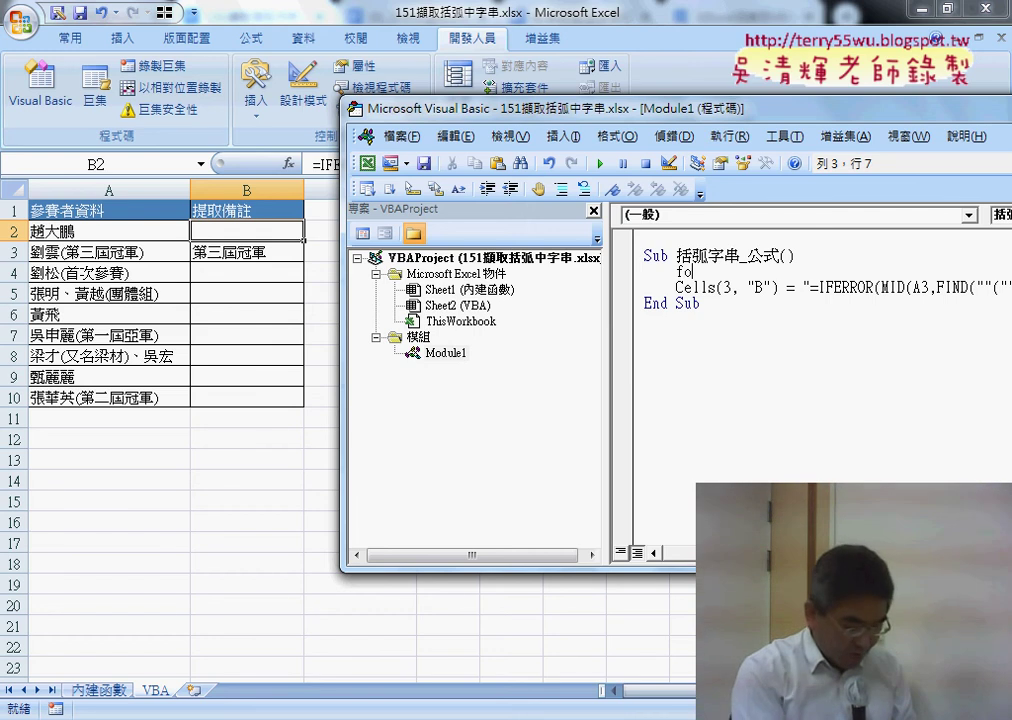
{"action": "type", "text": "r i"}
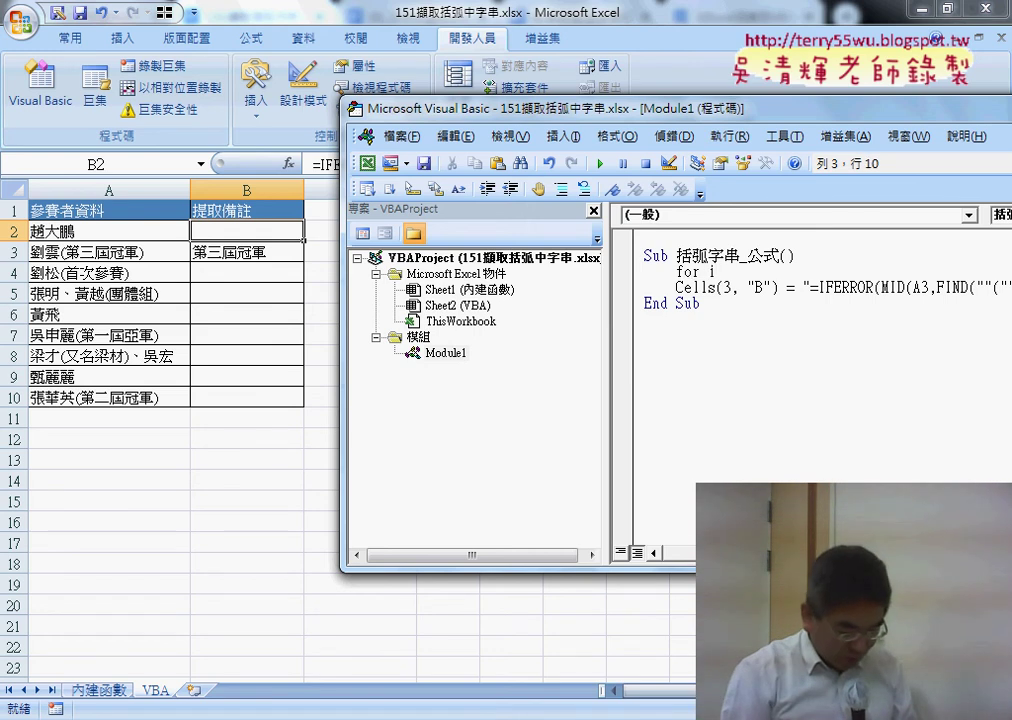
{"action": "type", "text": "=2"}
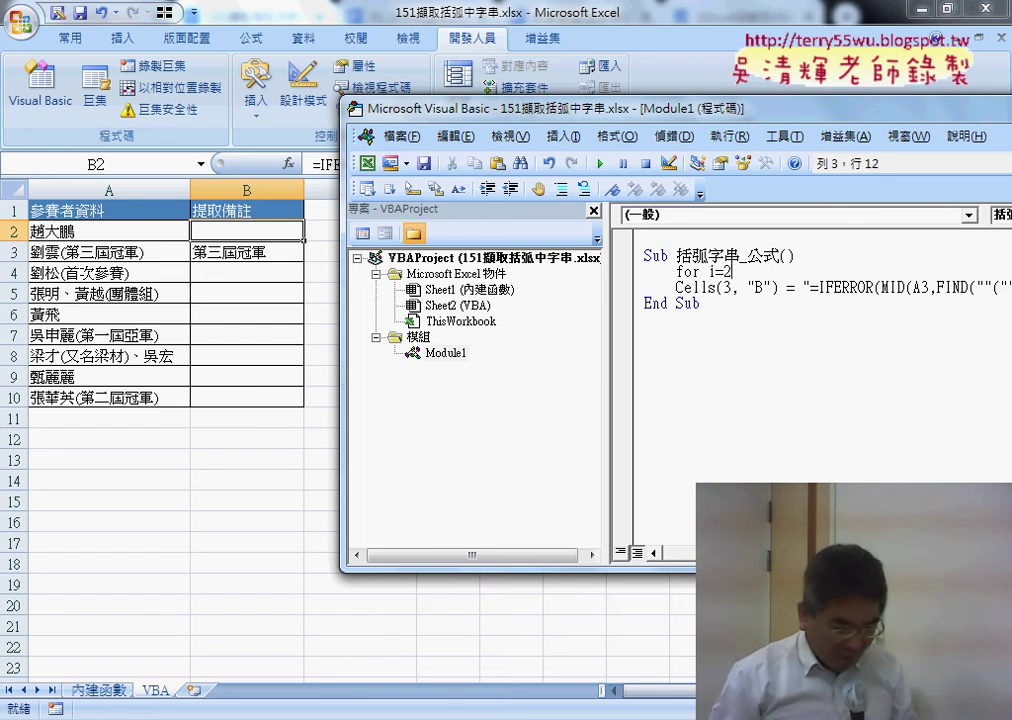
{"action": "type", "text": " to 1"}
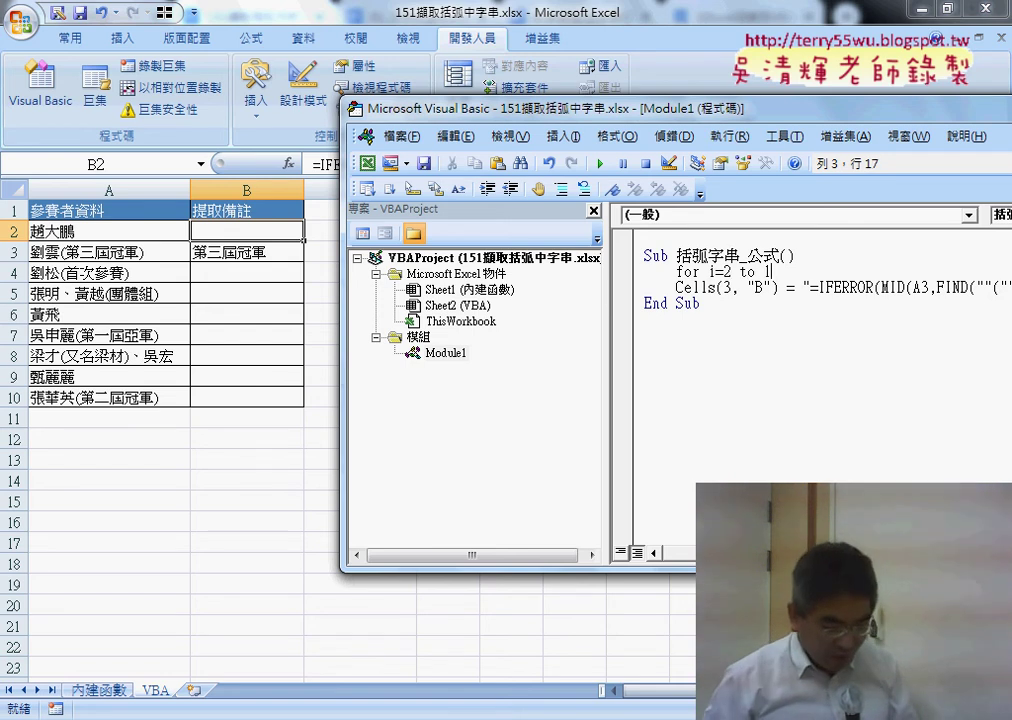
{"action": "type", "text": "0"}
{"action": "key", "text": "Return"}
{"action": "key", "text": "Return"}
{"action": "type", "text": "nex"}
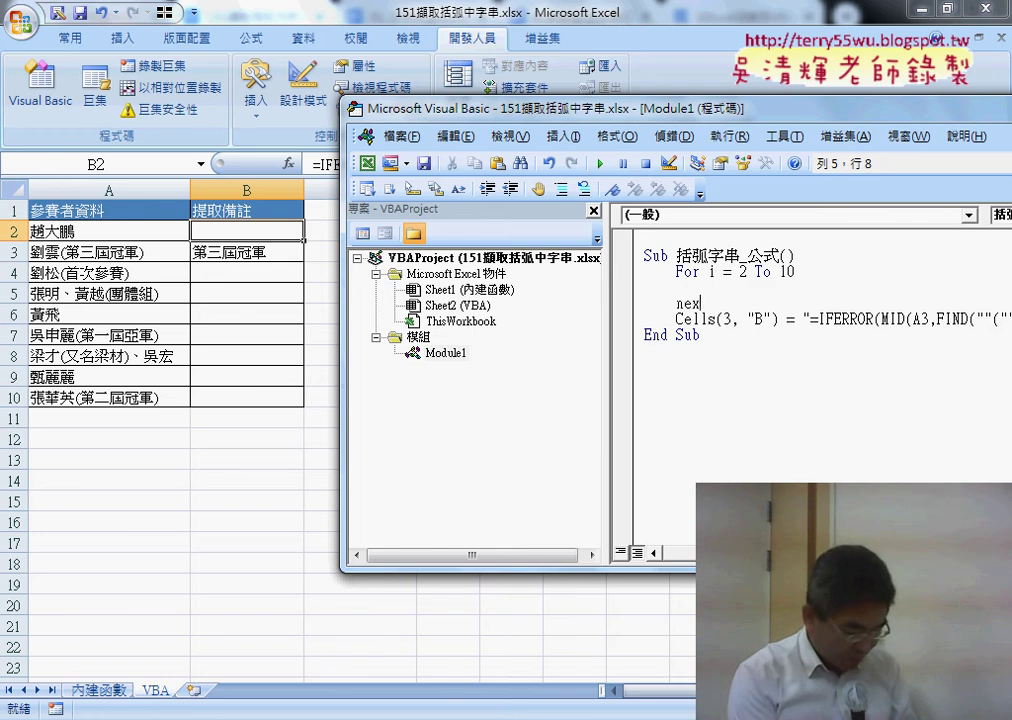
{"action": "type", "text": "t"}
{"action": "key", "text": "Up"}
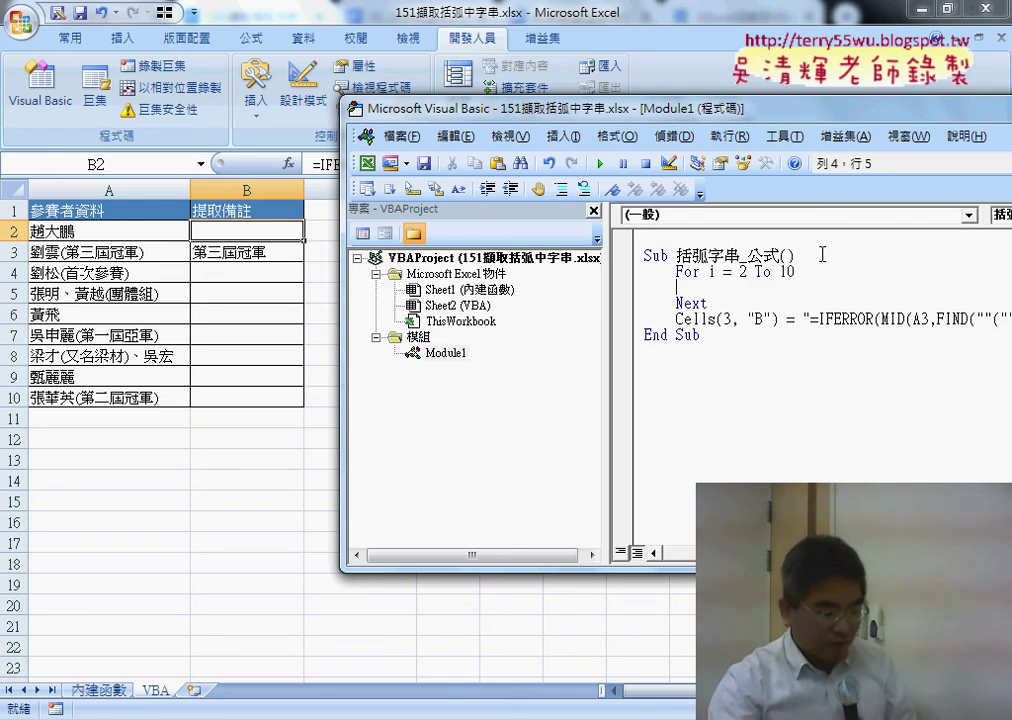
Move the Cells formula line between For and Next and indent it.
{"action": "left_click_drag", "start_coordinate": [645, 318], "coordinate": [648, 334]}
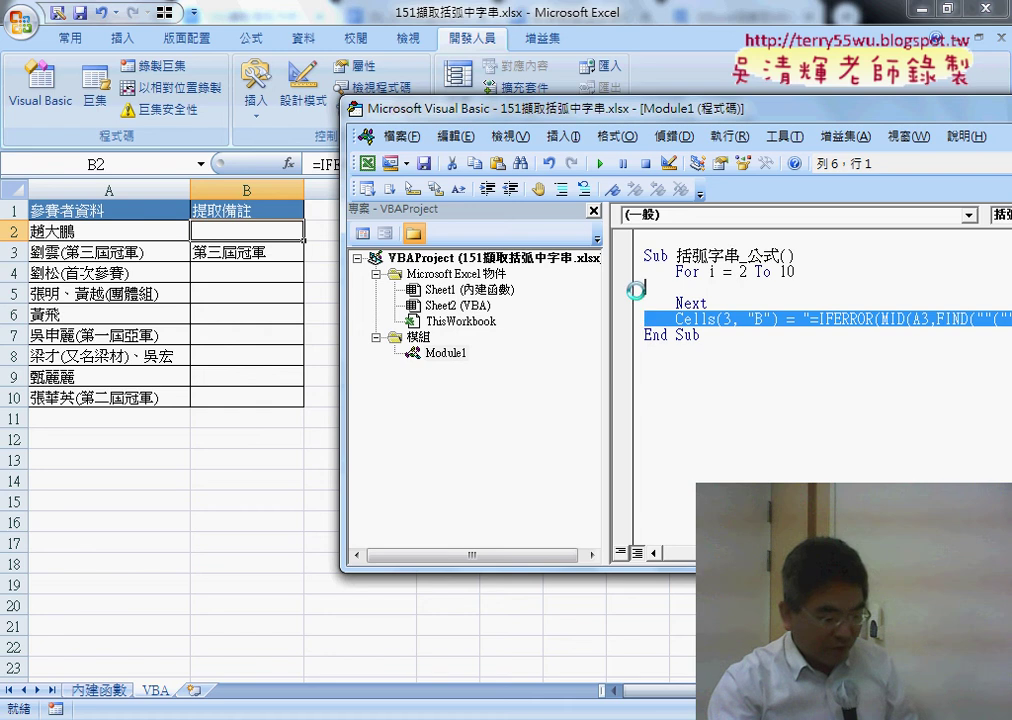
{"action": "left_click_drag", "start_coordinate": [636, 290], "coordinate": [632, 302]}
{"action": "left_click", "coordinate": [650, 300]}
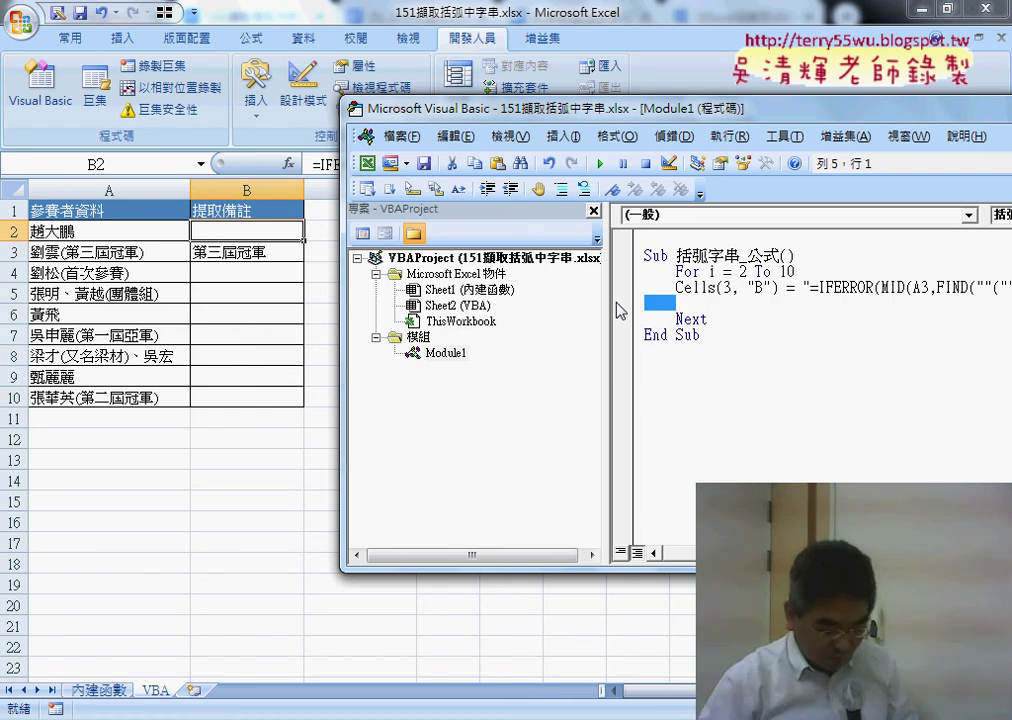
{"action": "key", "text": "BackSpace"}
{"action": "key", "text": "Home"}
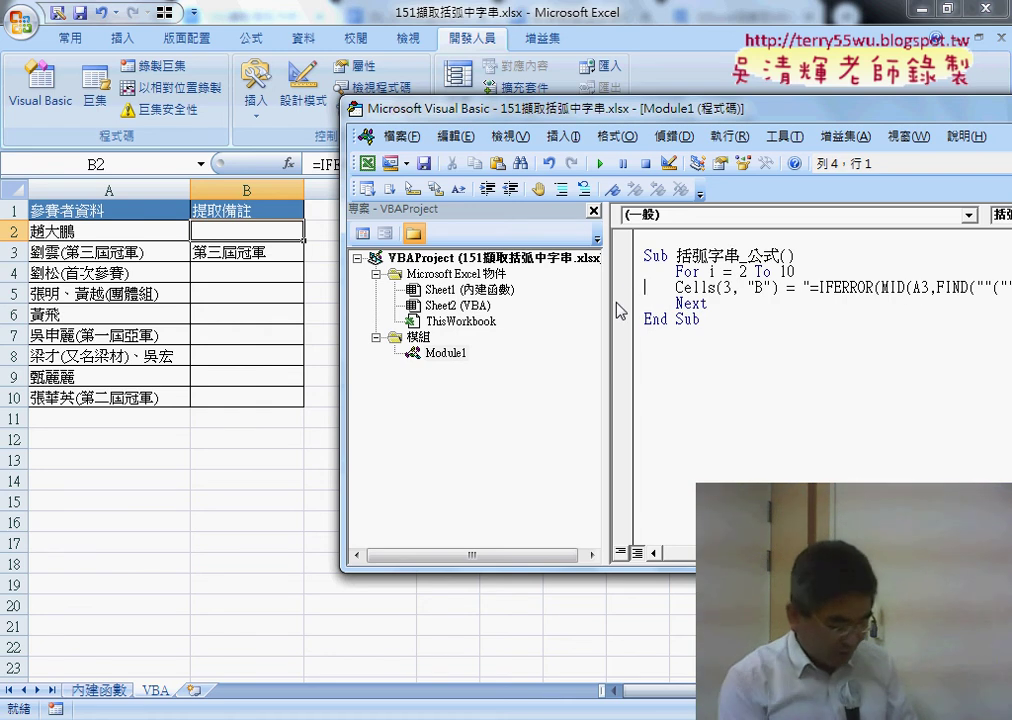
{"action": "key", "text": "Tab"}
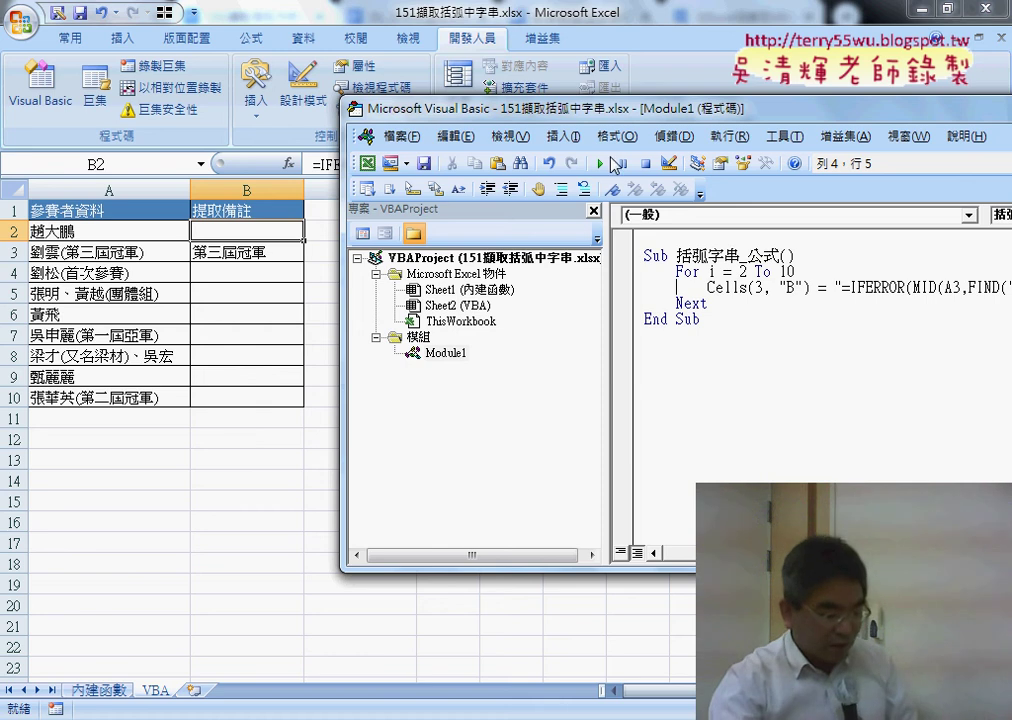
Change the target to Cells(i, "B") and the first A3 to "A" & i & ".
{"action": "left_click_drag", "start_coordinate": [476, 107], "coordinate": [183, 107]}
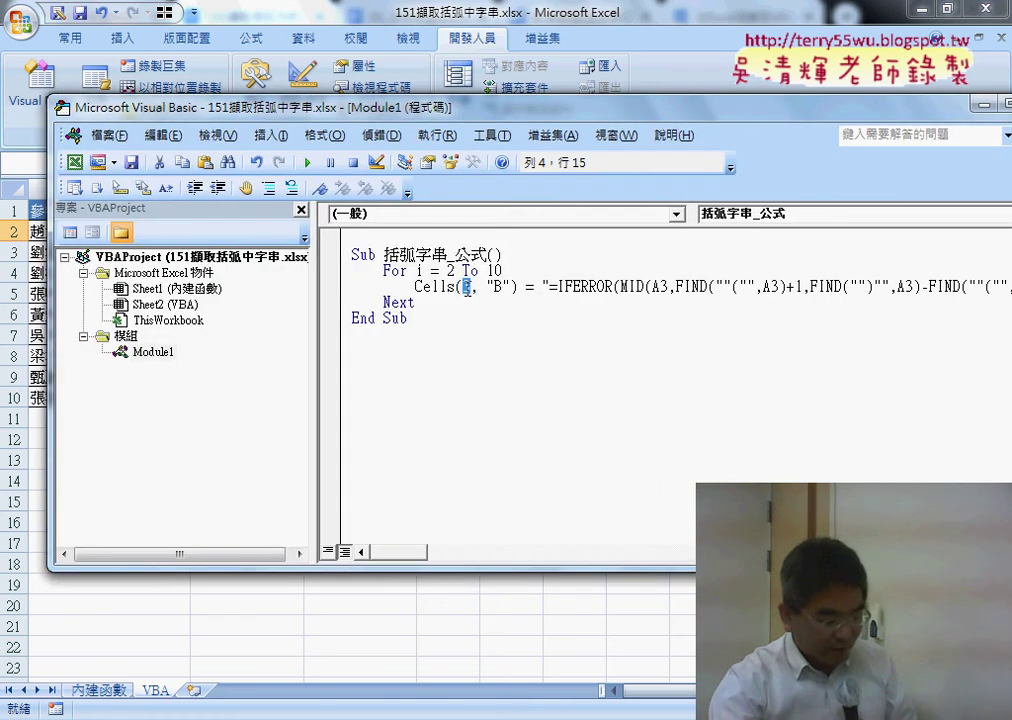
{"action": "type", "text": "i"}
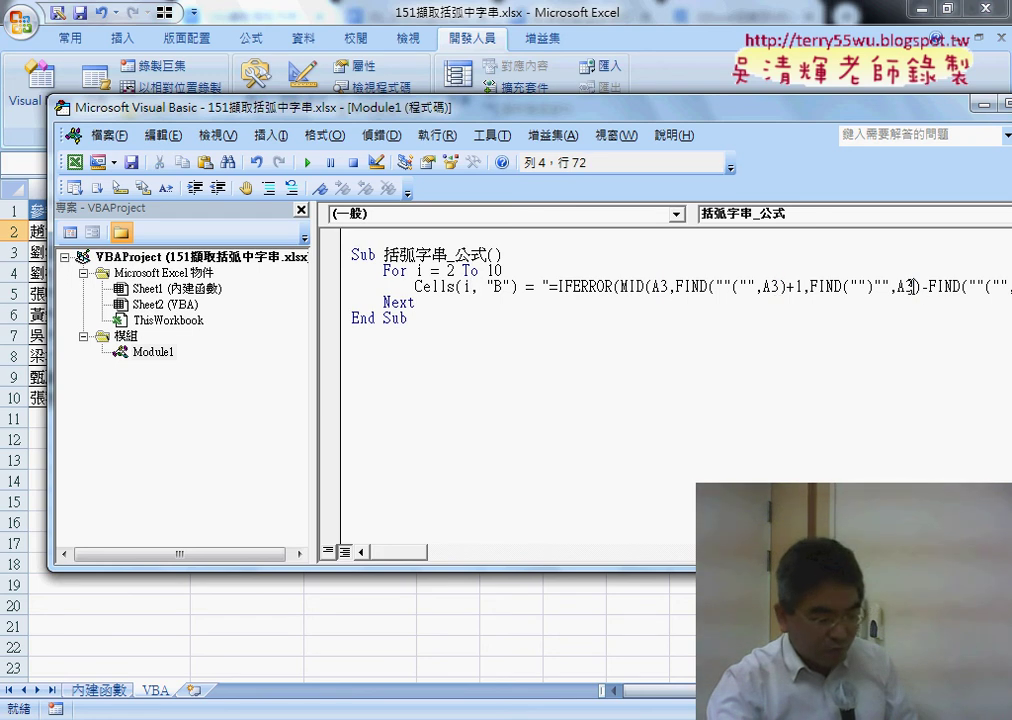
{"action": "left_click_drag", "start_coordinate": [590, 107], "coordinate": [463, 107]}
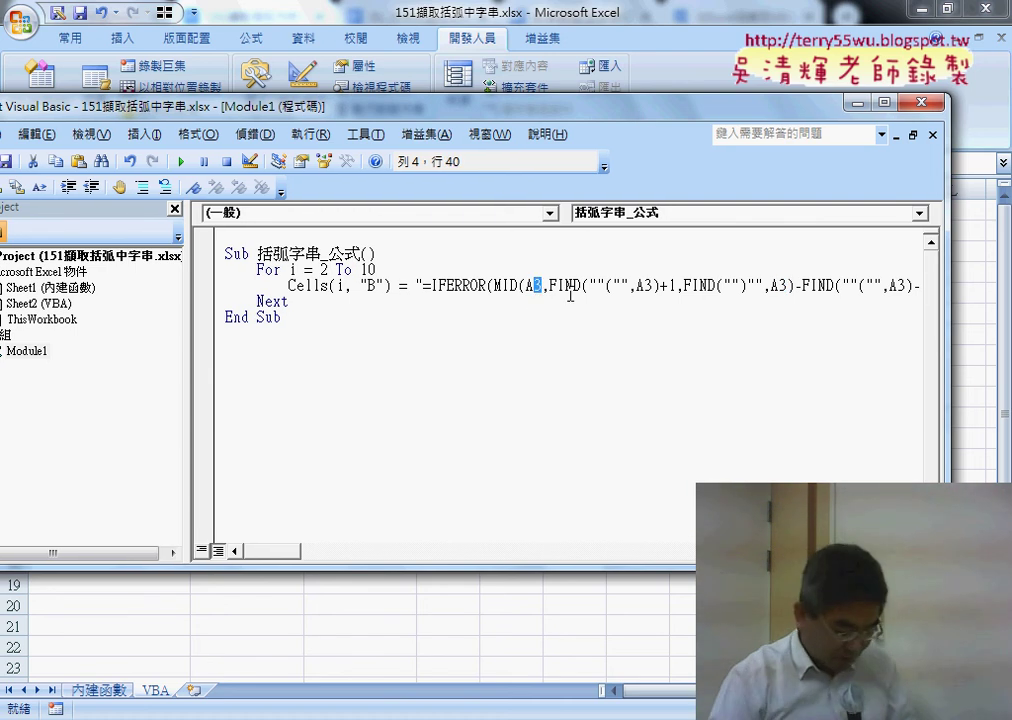
{"action": "type", "text": "\""}
{"action": "key", "text": "Left"}
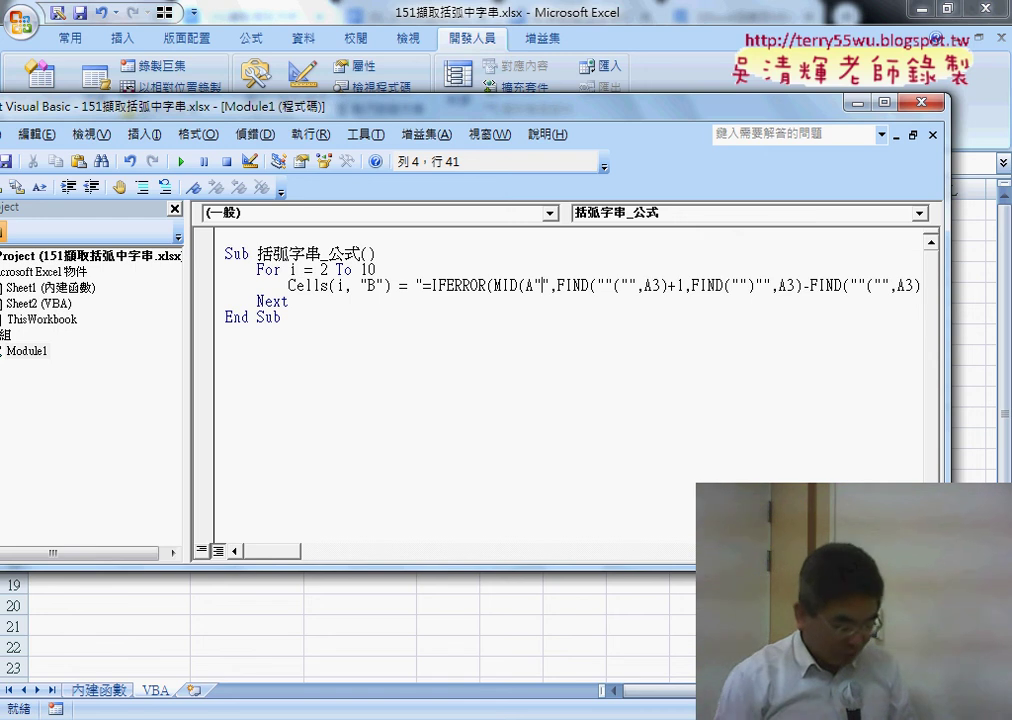
{"action": "type", "text": "&i&"}
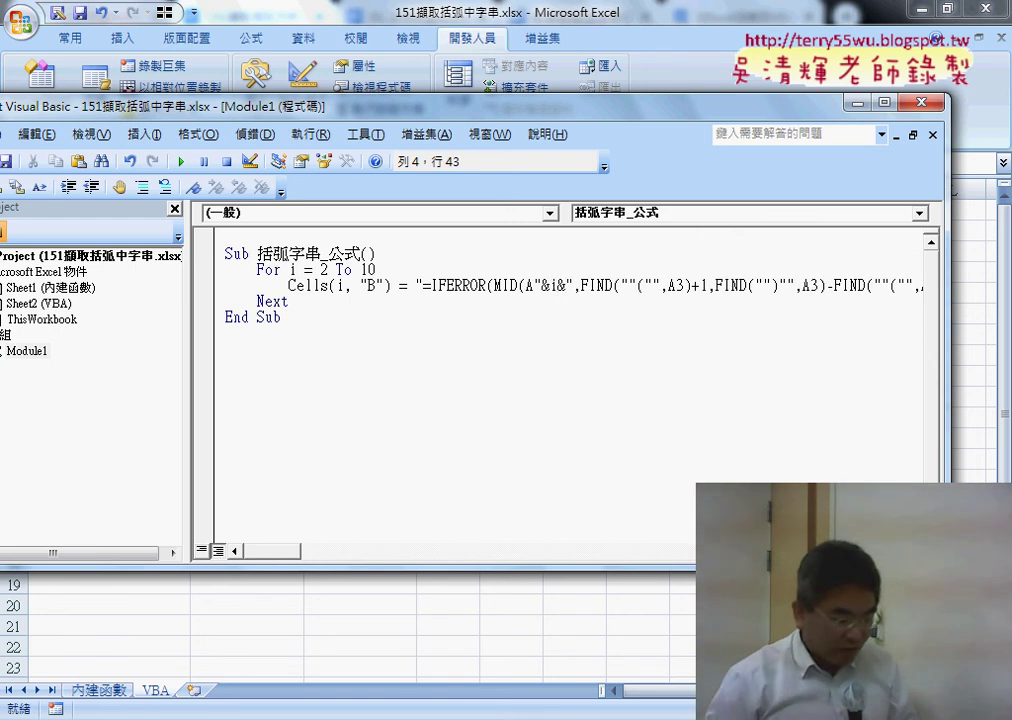
{"action": "key", "text": "Left"}
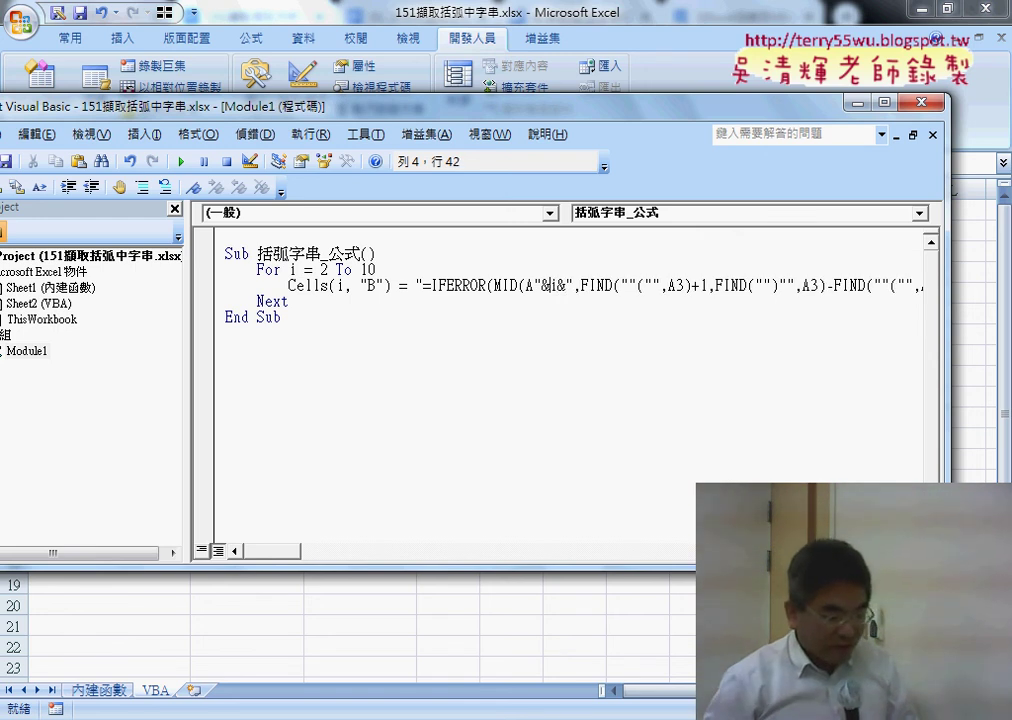
{"action": "key", "text": "Left"}
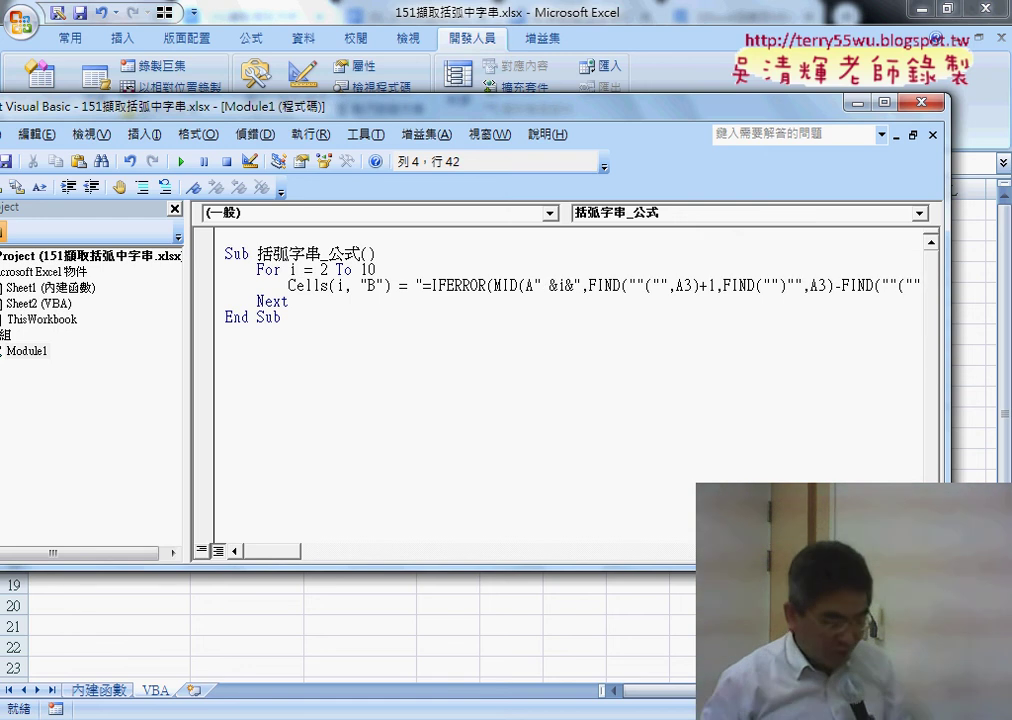
{"action": "key", "text": "Right"}
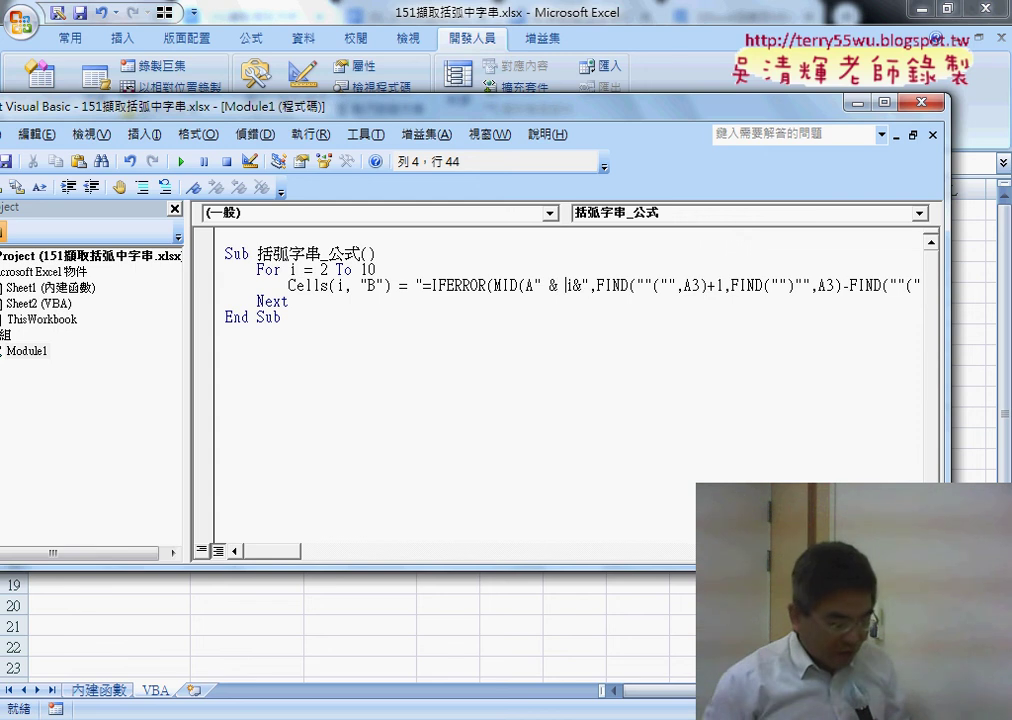
{"action": "key", "text": "Right"}
{"action": "key", "text": "Right"}
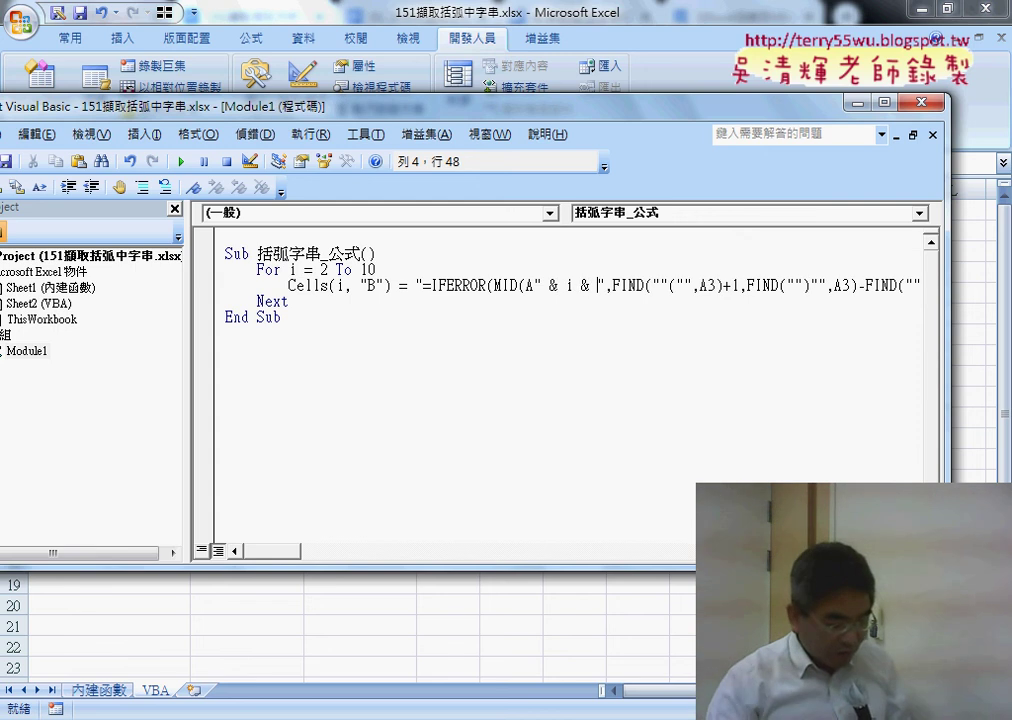
Copy the " & i & " text and paste it over the 3 in the remaining A3 references.
{"action": "left_click_drag", "start_coordinate": [528, 283], "coordinate": [586, 285]}
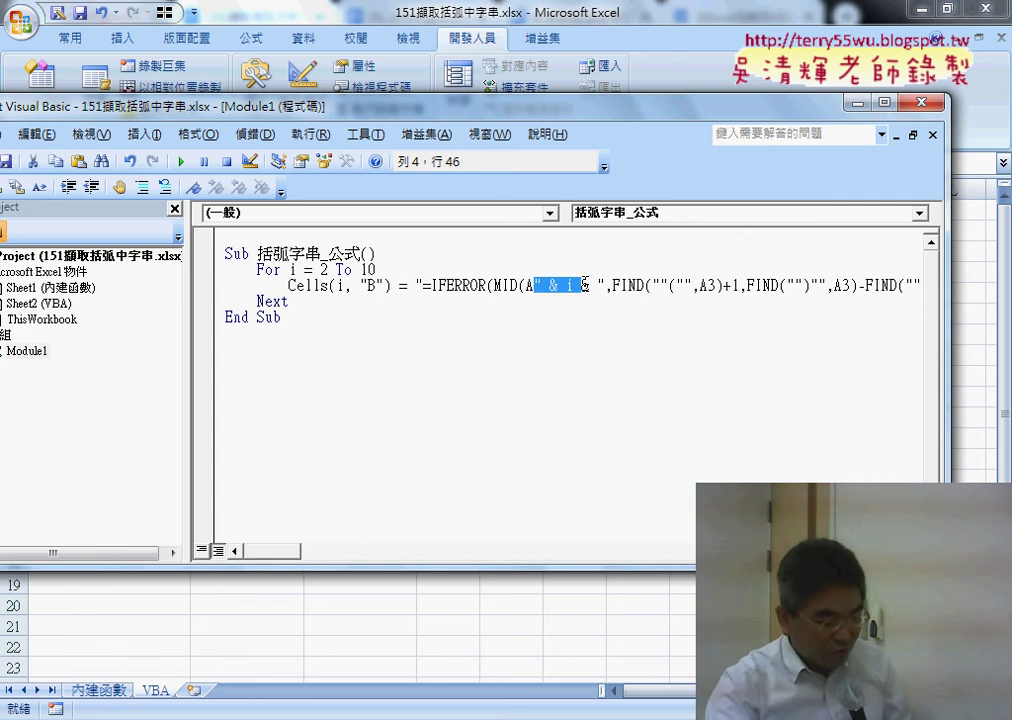
{"action": "right_click", "coordinate": [603, 285]}
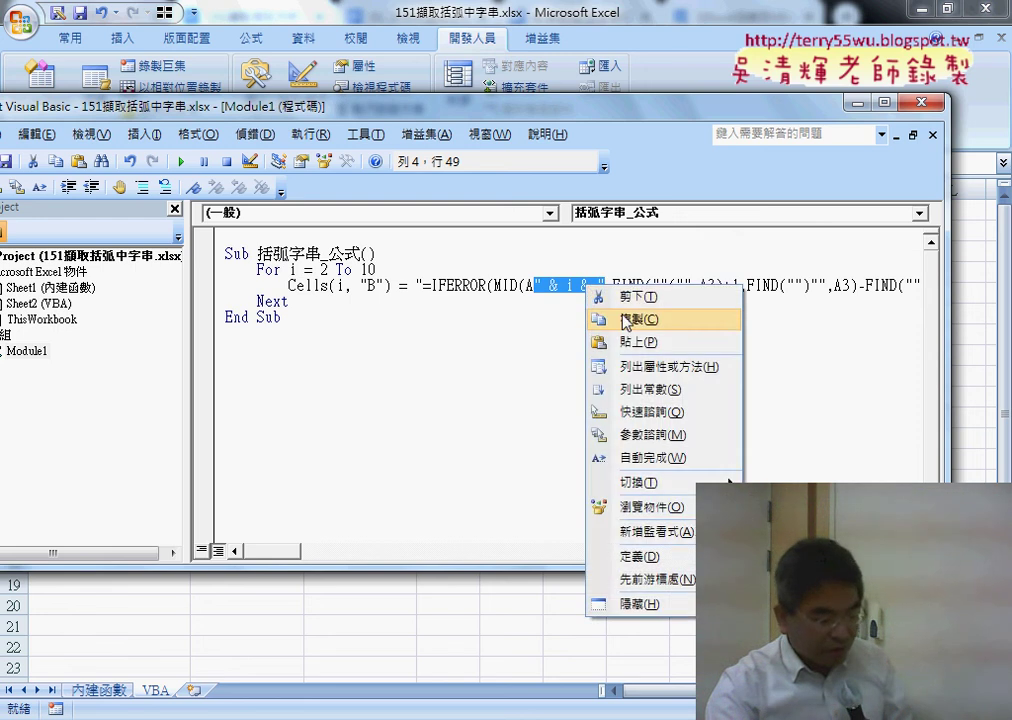
{"action": "left_click", "coordinate": [639, 318]}
{"action": "left_click_drag", "start_coordinate": [717, 287], "coordinate": [708, 287]}
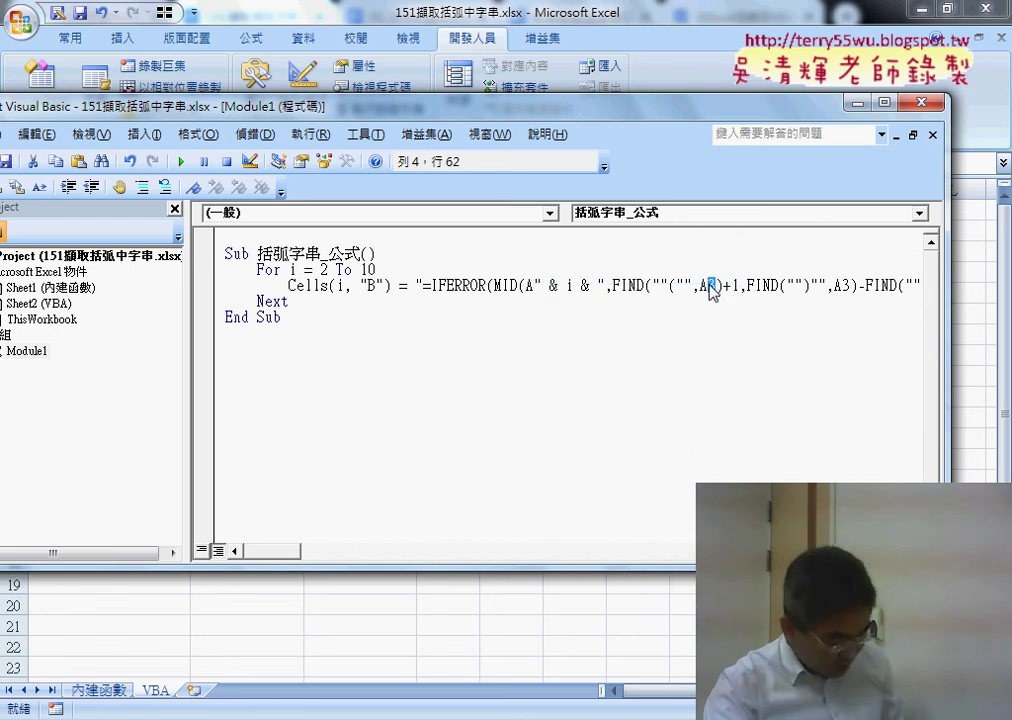
{"action": "key", "text": "ctrl+v"}
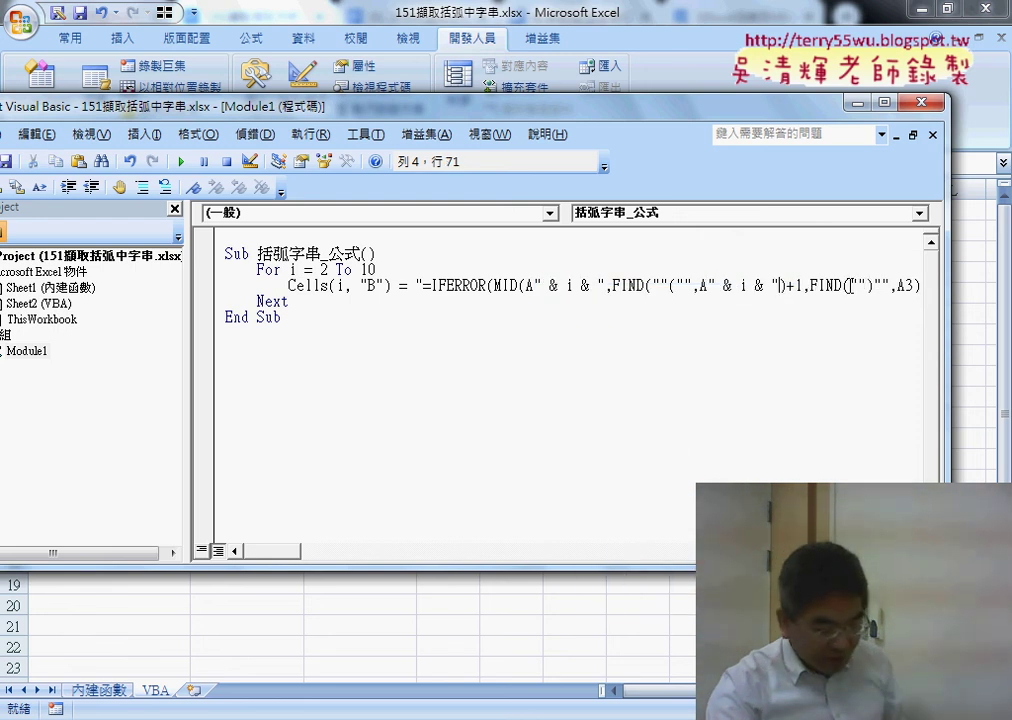
{"action": "key", "text": "ctrl+v"}
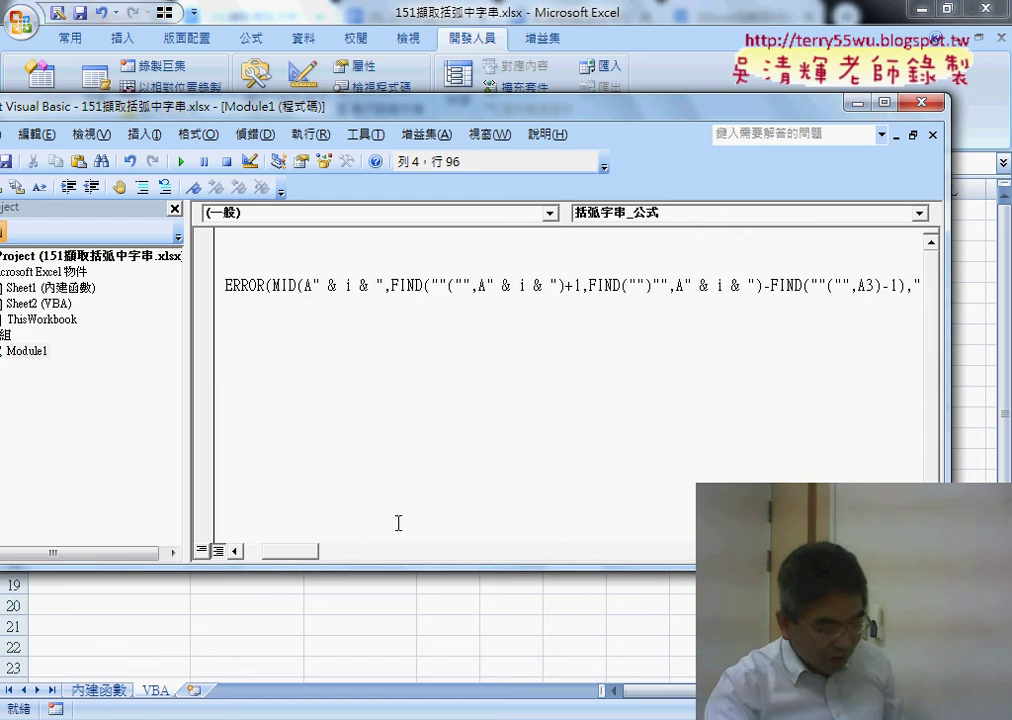
{"action": "left_click_drag", "start_coordinate": [305, 557], "coordinate": [318, 557]}
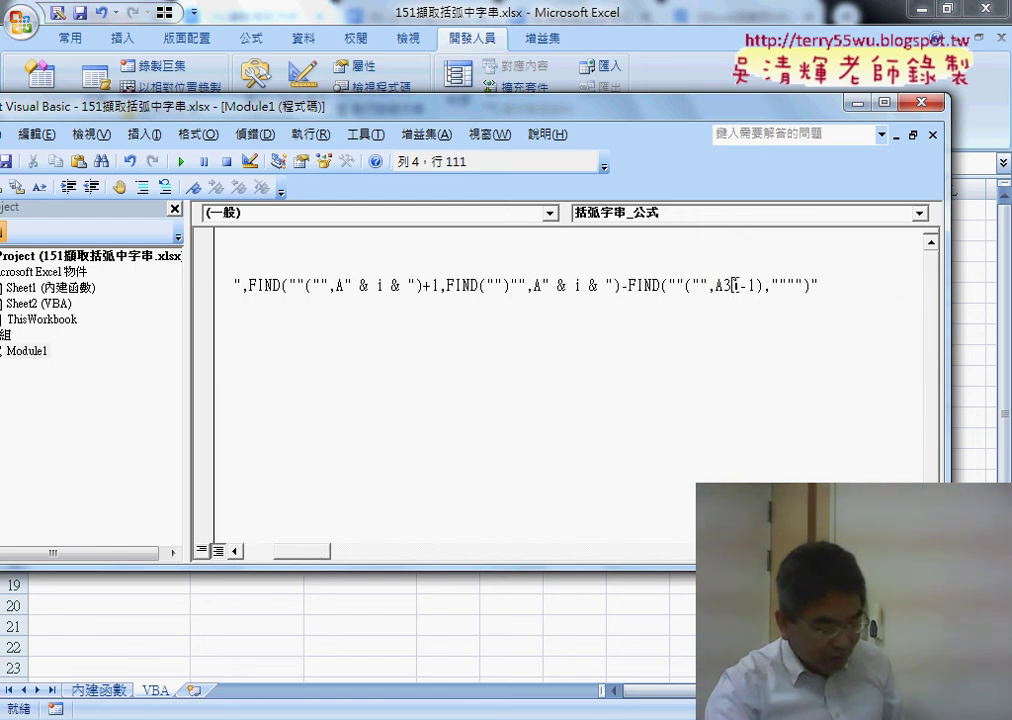
{"action": "key", "text": "ctrl+v"}
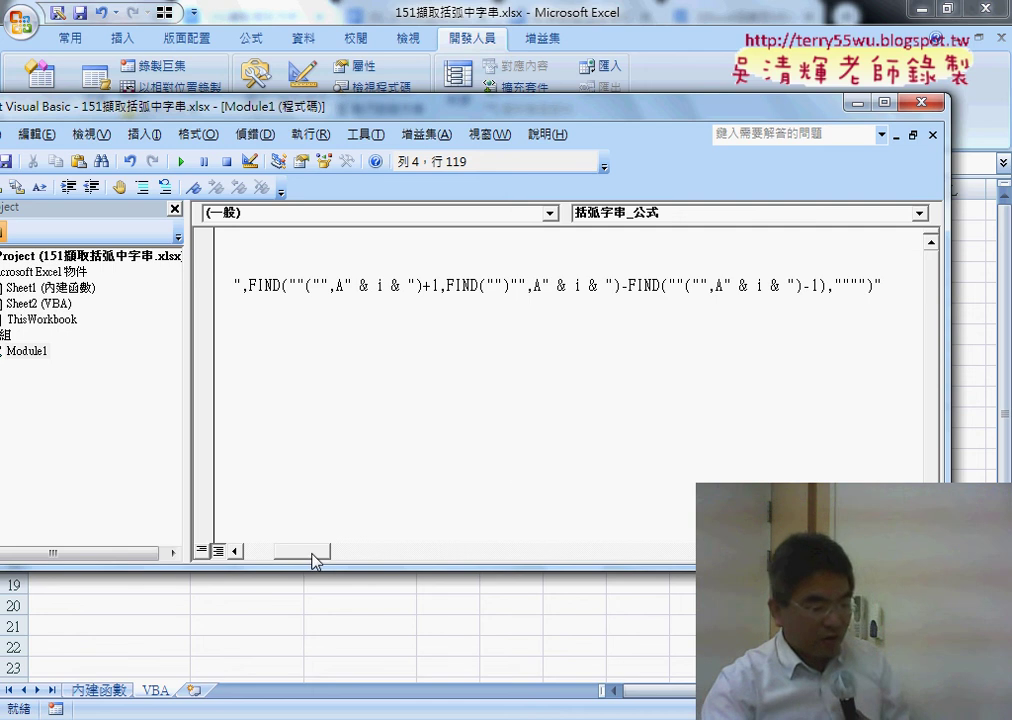
{"action": "left_click_drag", "start_coordinate": [310, 556], "coordinate": [281, 556]}
{"action": "left_click_drag", "start_coordinate": [300, 102], "coordinate": [718, 94]}
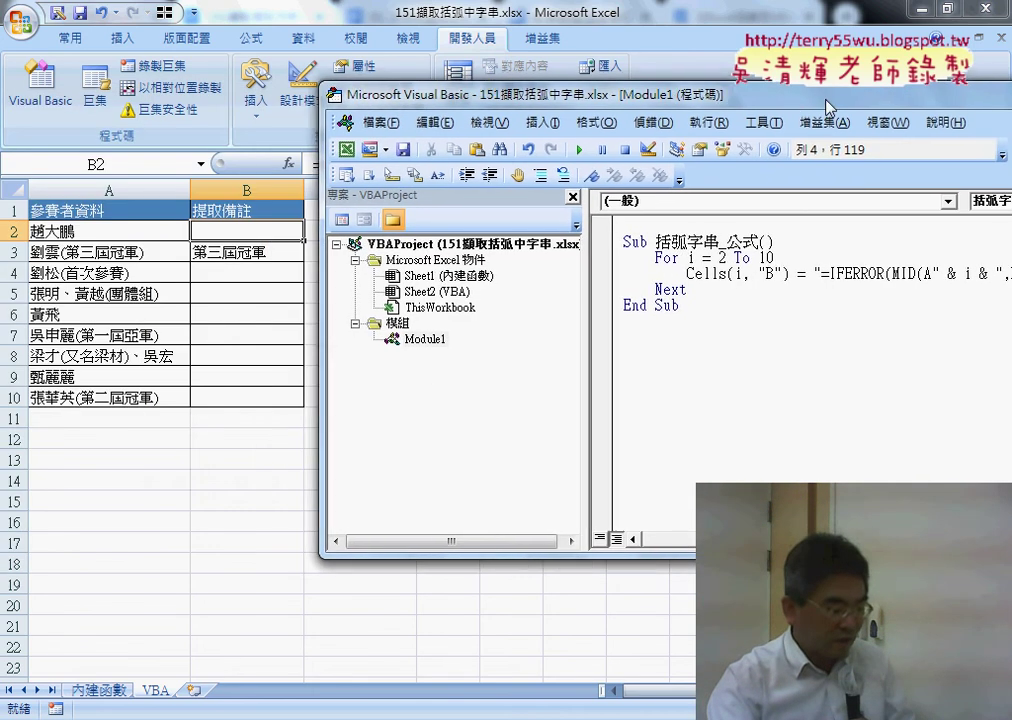
Run the formula macro to fill column B, then paste a copy of the macro below End Sub.
{"action": "left_click", "coordinate": [593, 150]}
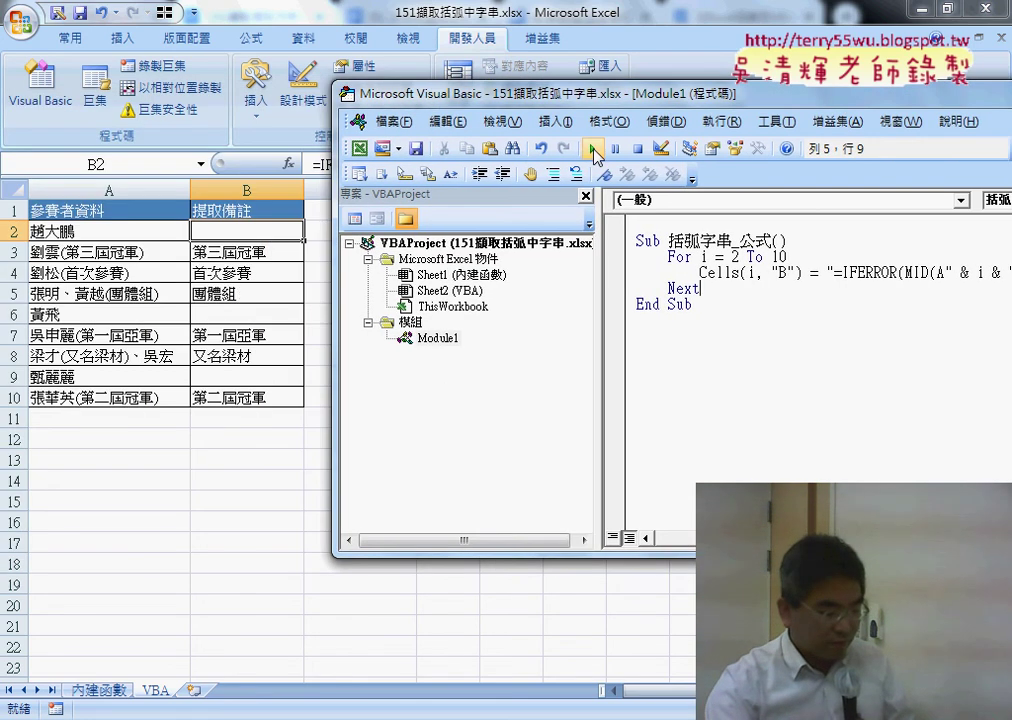
{"action": "key", "text": "ctrl+a"}
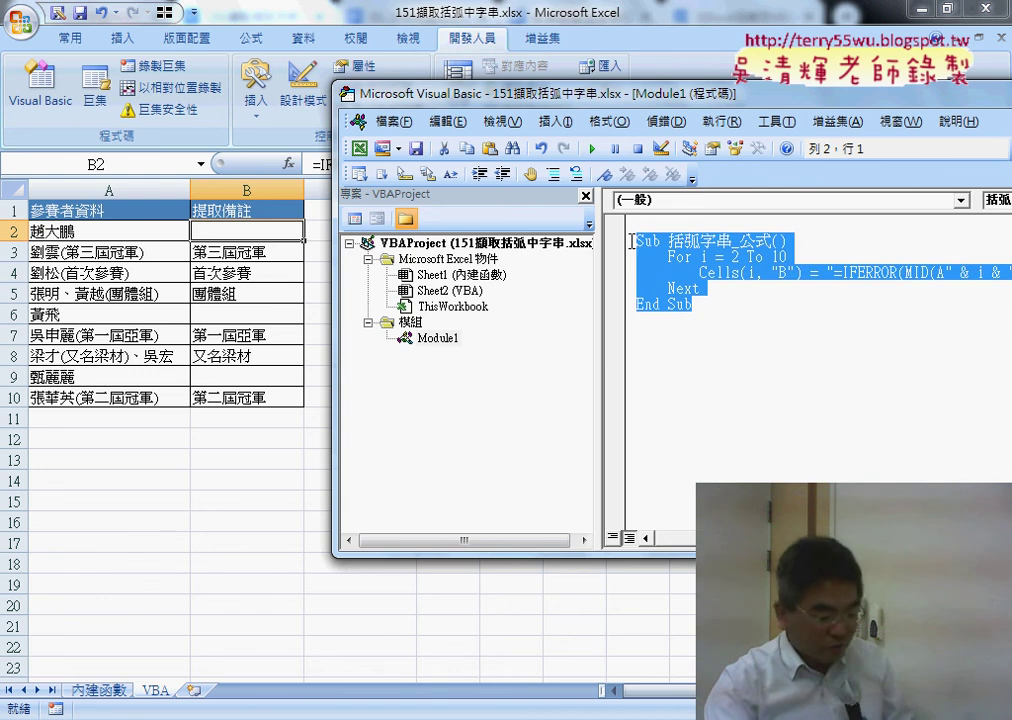
{"action": "left_click", "coordinate": [684, 337]}
{"action": "key", "text": "ctrl+v"}
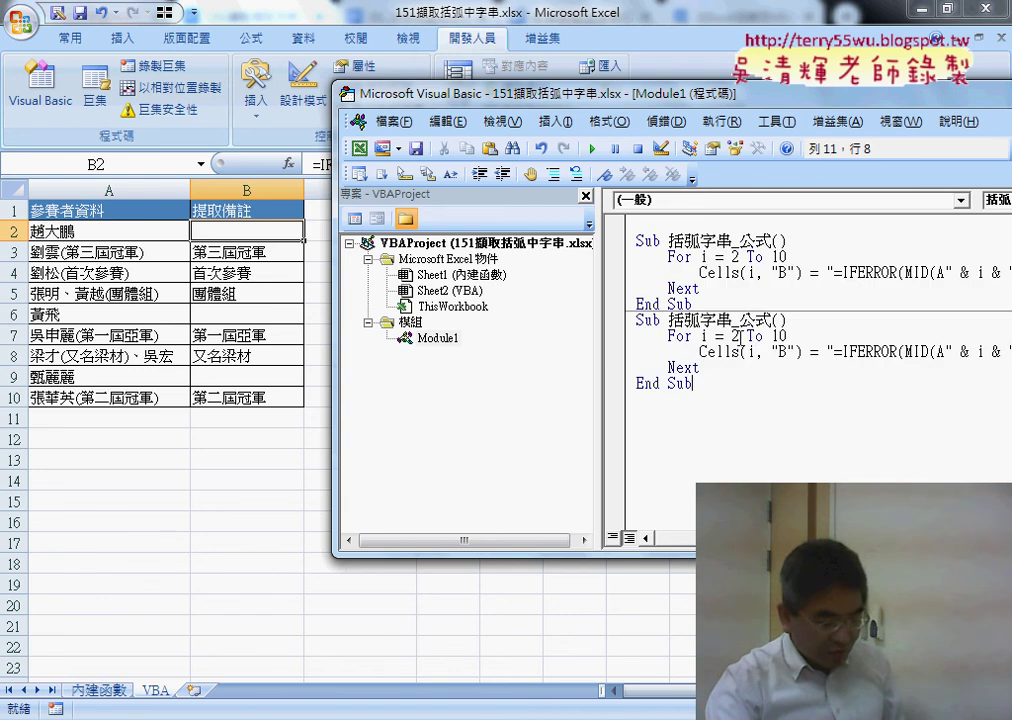
Rename the copy to 清除 and change its loop line to Cells(i, "B") = "".
{"action": "left_click_drag", "start_coordinate": [669, 320], "coordinate": [773, 319]}
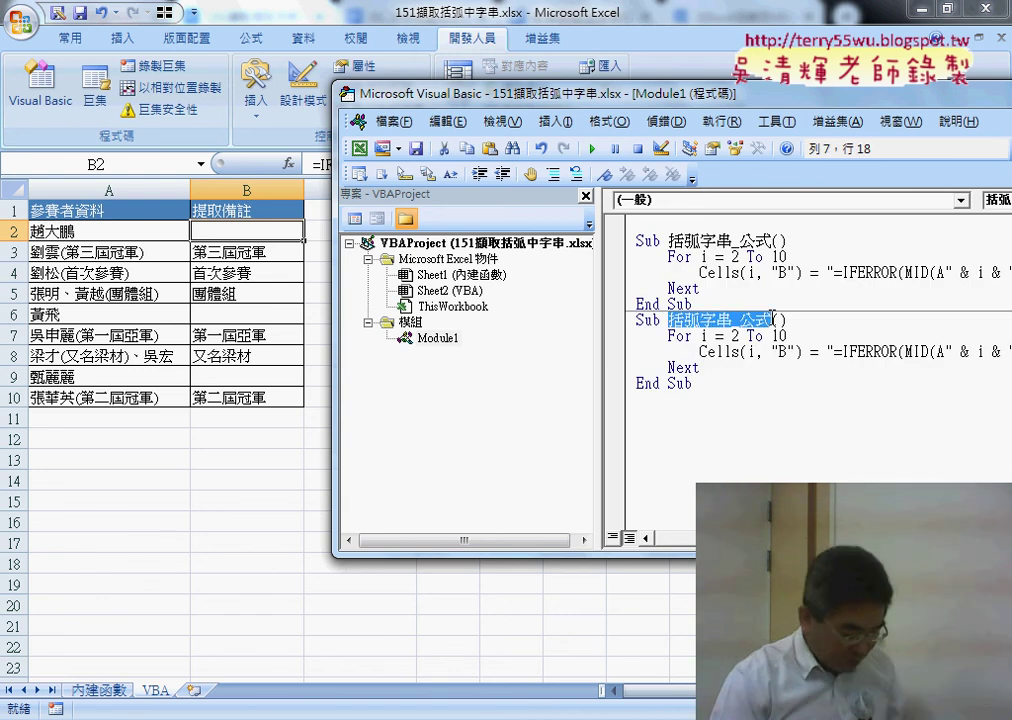
{"action": "key", "text": "BackSpace"}
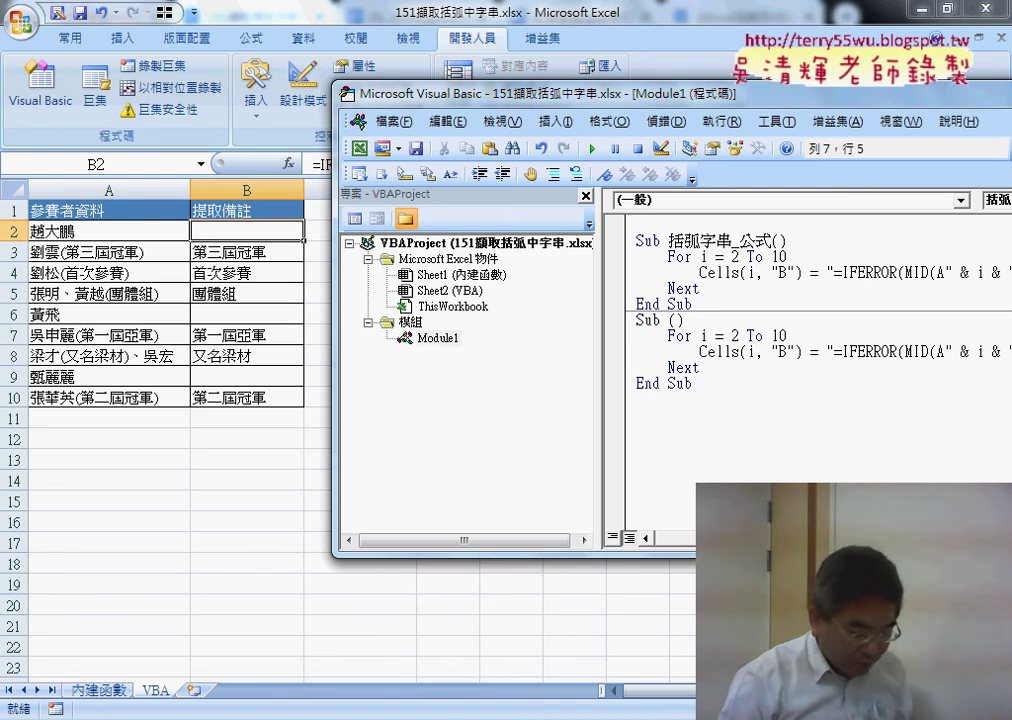
{"action": "type", "text": "青"}
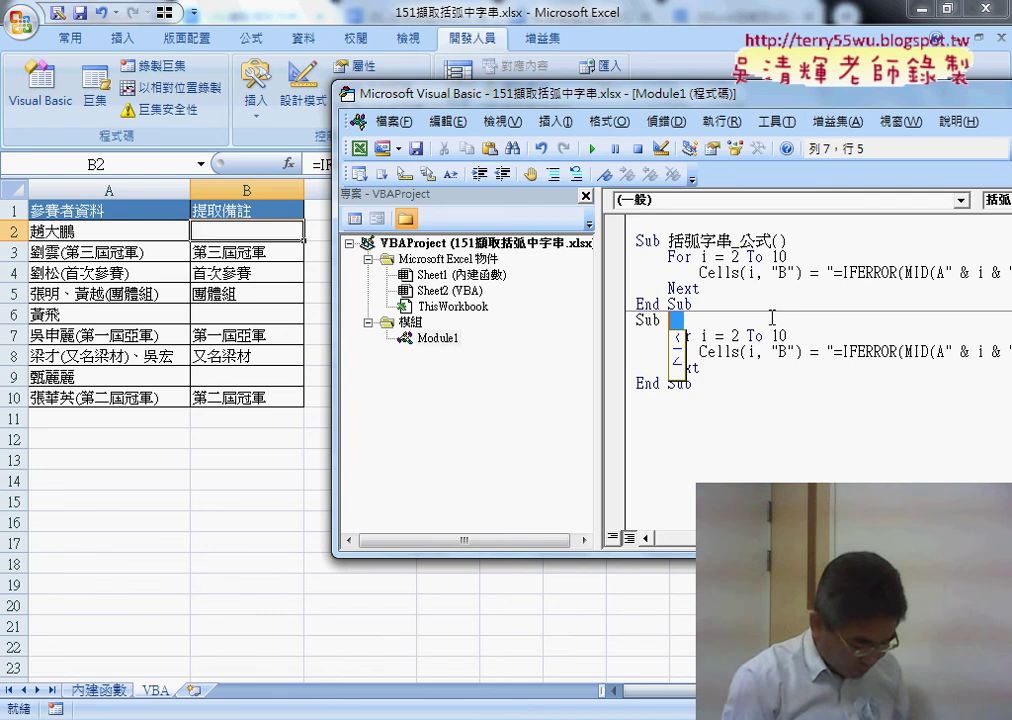
{"action": "type", "text": "清除("}
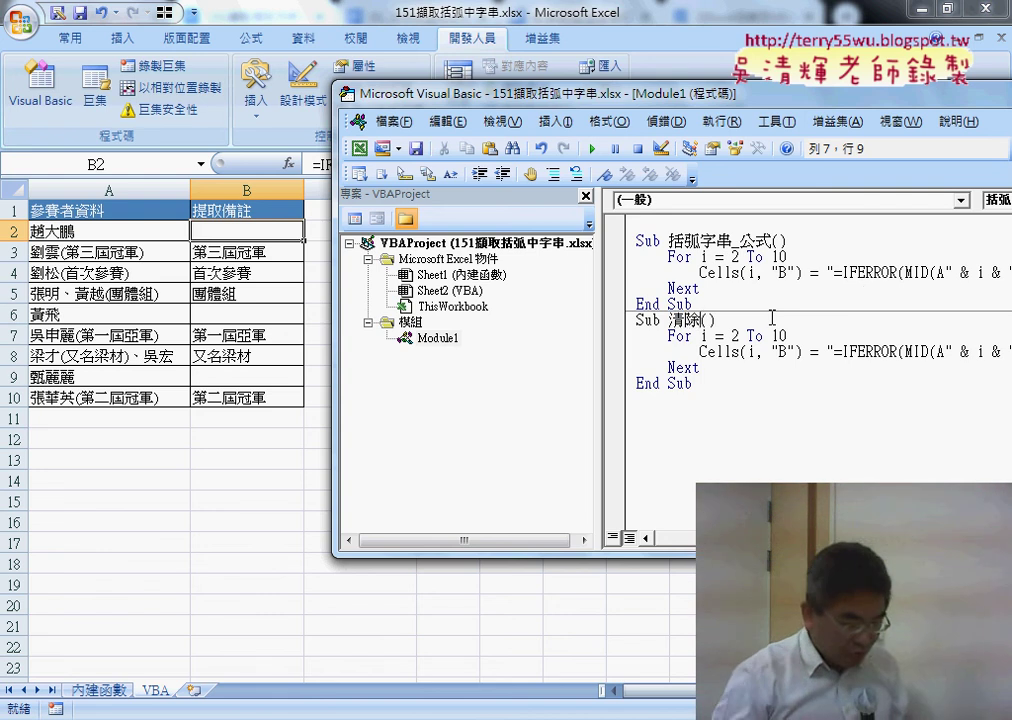
{"action": "left_click", "coordinate": [831, 353]}
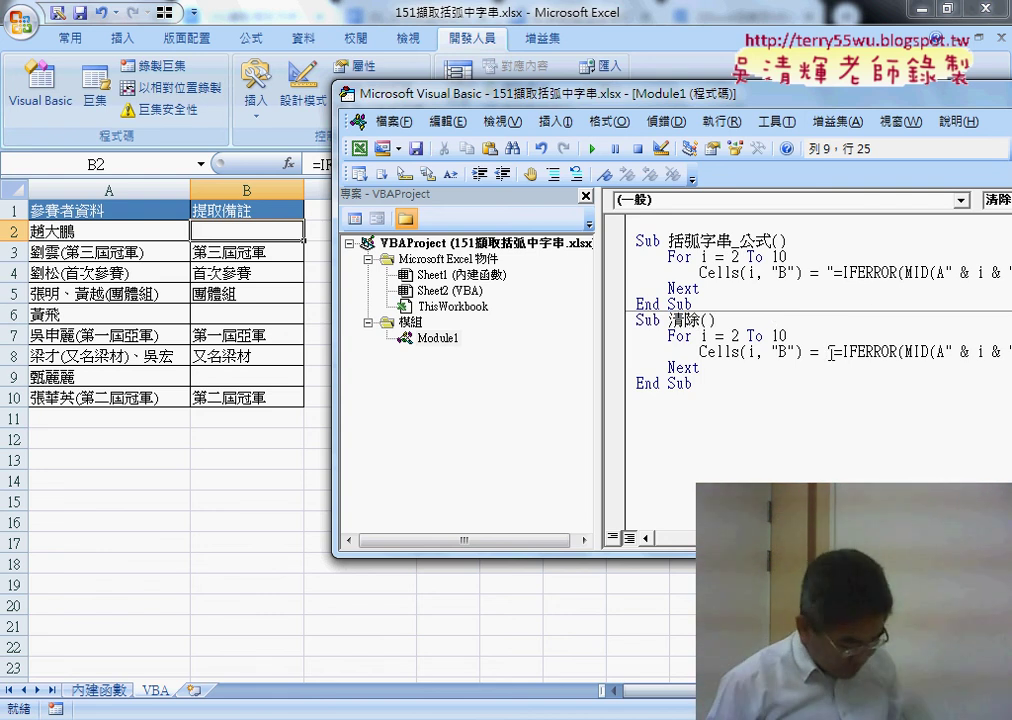
{"action": "key", "text": "shift+End"}
{"action": "key", "text": "Delete"}
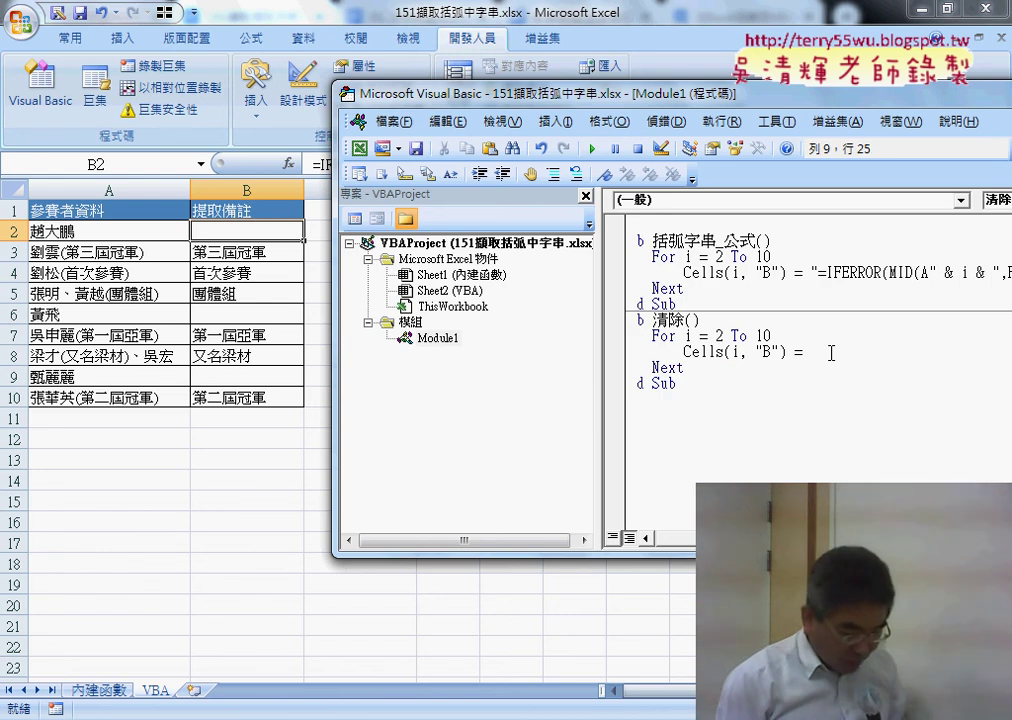
{"action": "type", "text": "\"\""}
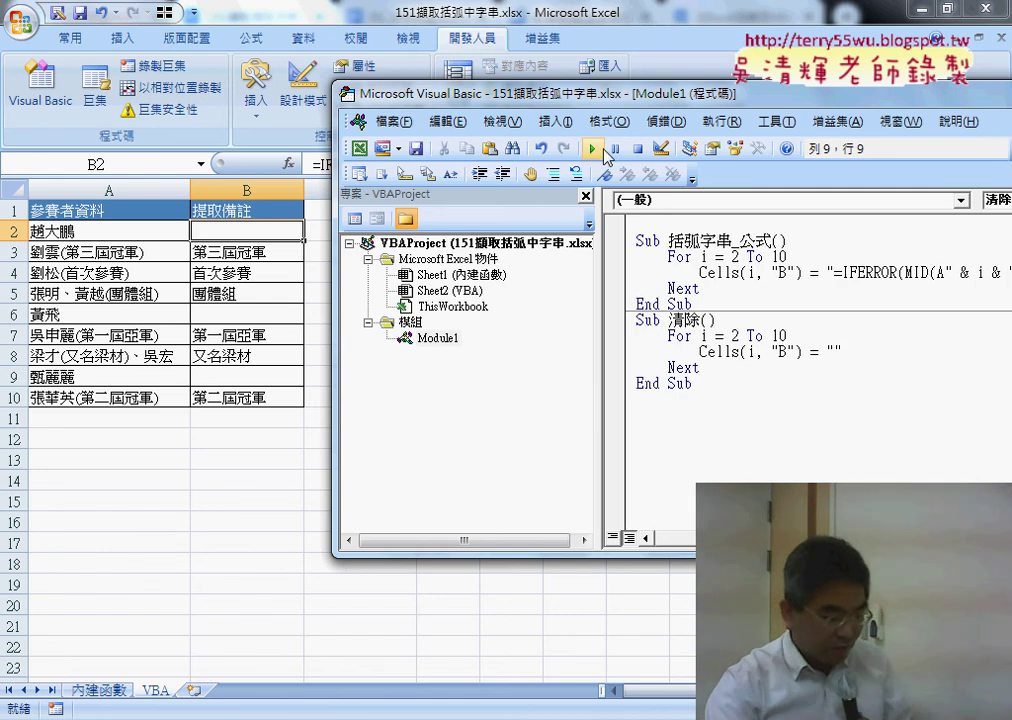
Run 清除, then 括弧字串_公式, then 清除 again from the VBA editor.
{"action": "left_click", "coordinate": [592, 148]}
{"action": "left_click", "coordinate": [722, 272]}
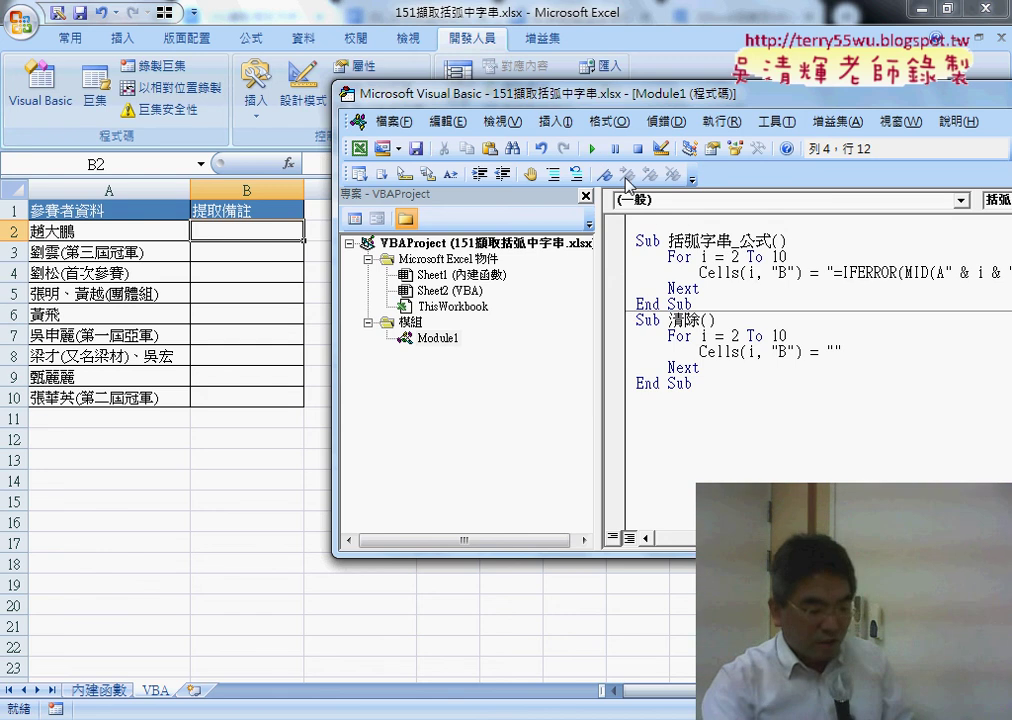
{"action": "left_click", "coordinate": [592, 148]}
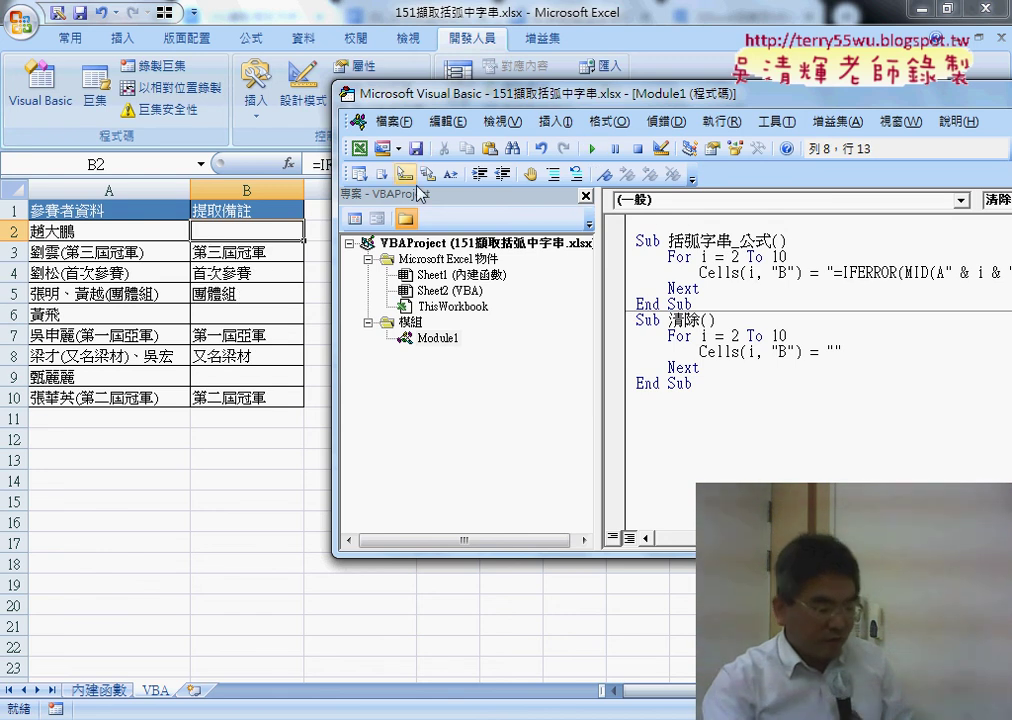
{"action": "left_click", "coordinate": [592, 148]}
Fill column B using the sheet's 括弧字串_公式 button, then return to the maximised VBA editor.
{"action": "left_click", "coordinate": [545, 20]}
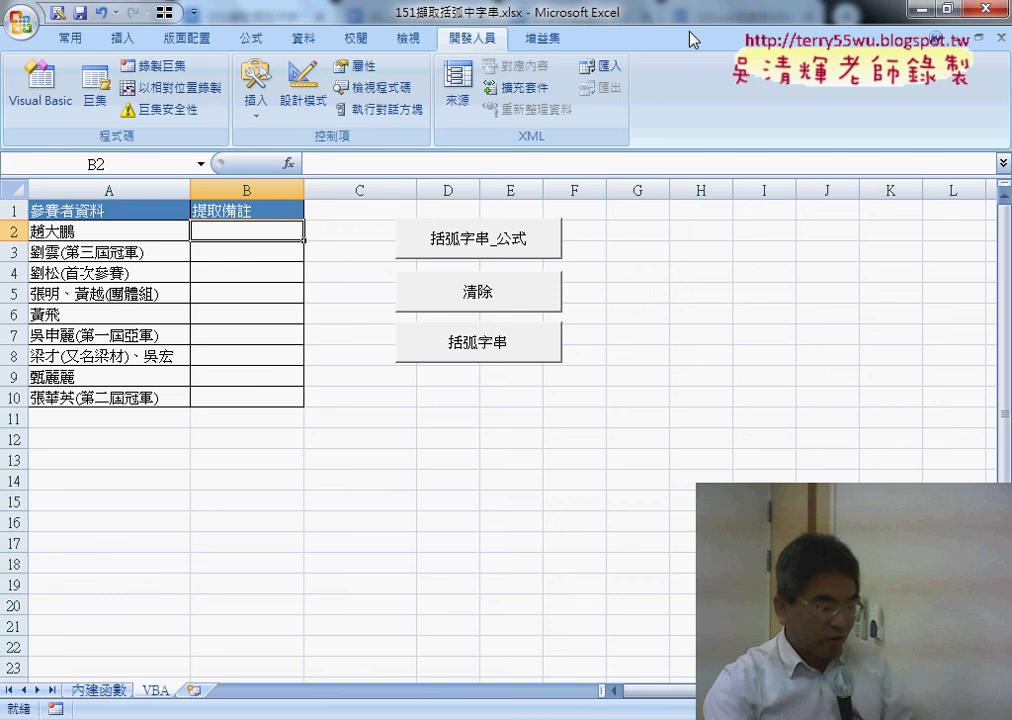
{"action": "left_click", "coordinate": [515, 245]}
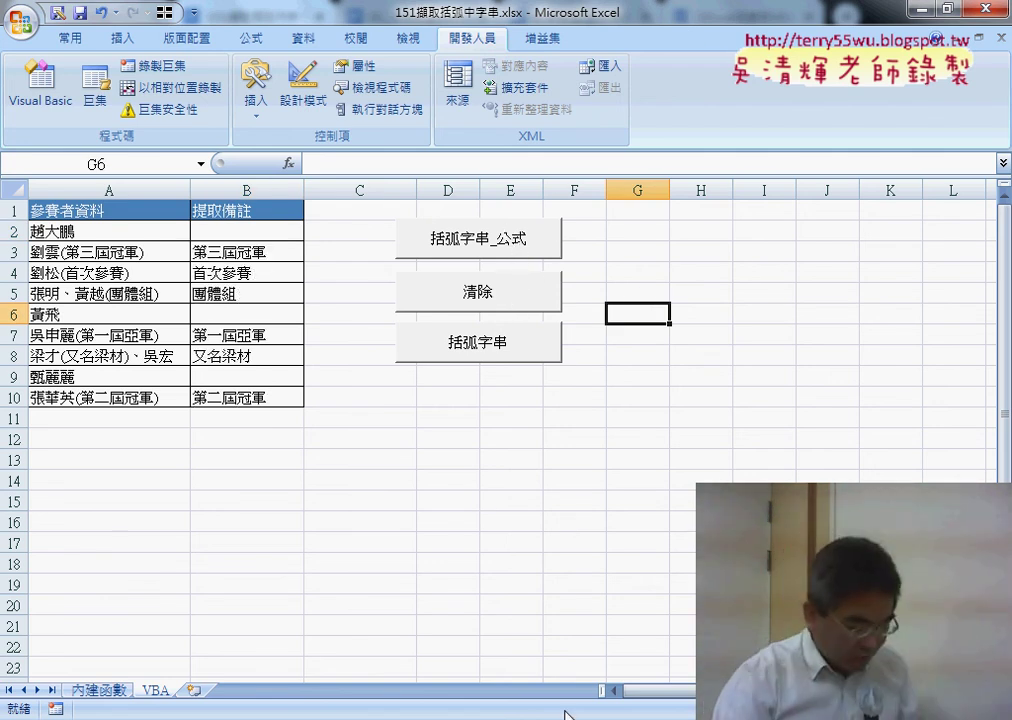
{"action": "key", "text": "alt+F11"}
{"action": "left_click_drag", "start_coordinate": [677, 101], "coordinate": [655, 103]}
{"action": "double_click", "coordinate": [655, 101]}
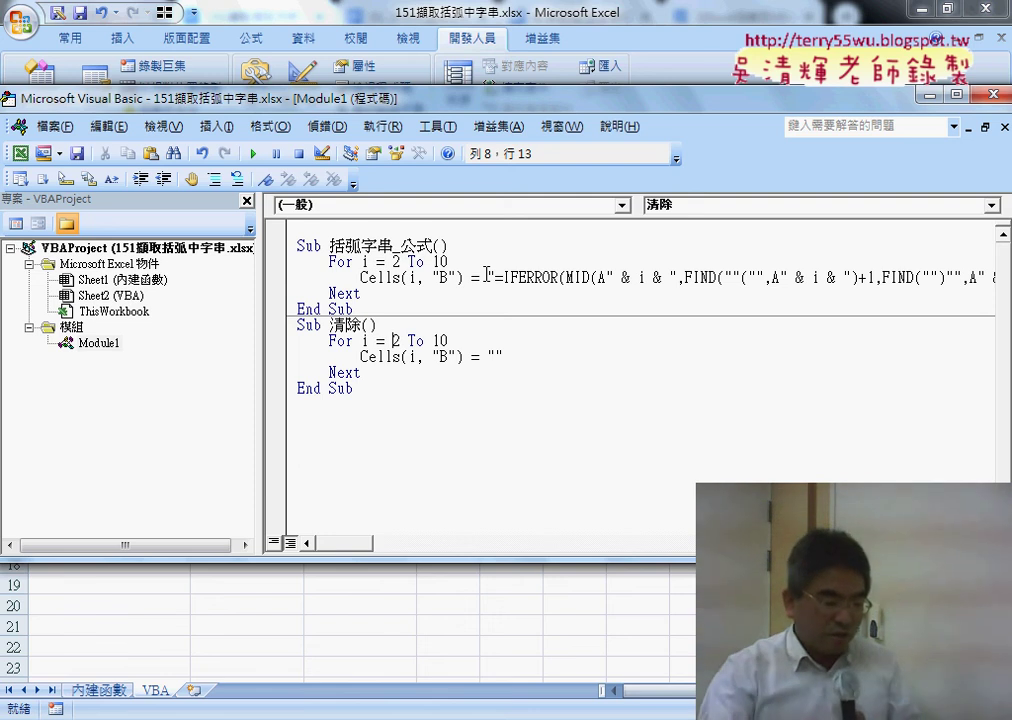
{"action": "left_click", "coordinate": [441, 261]}
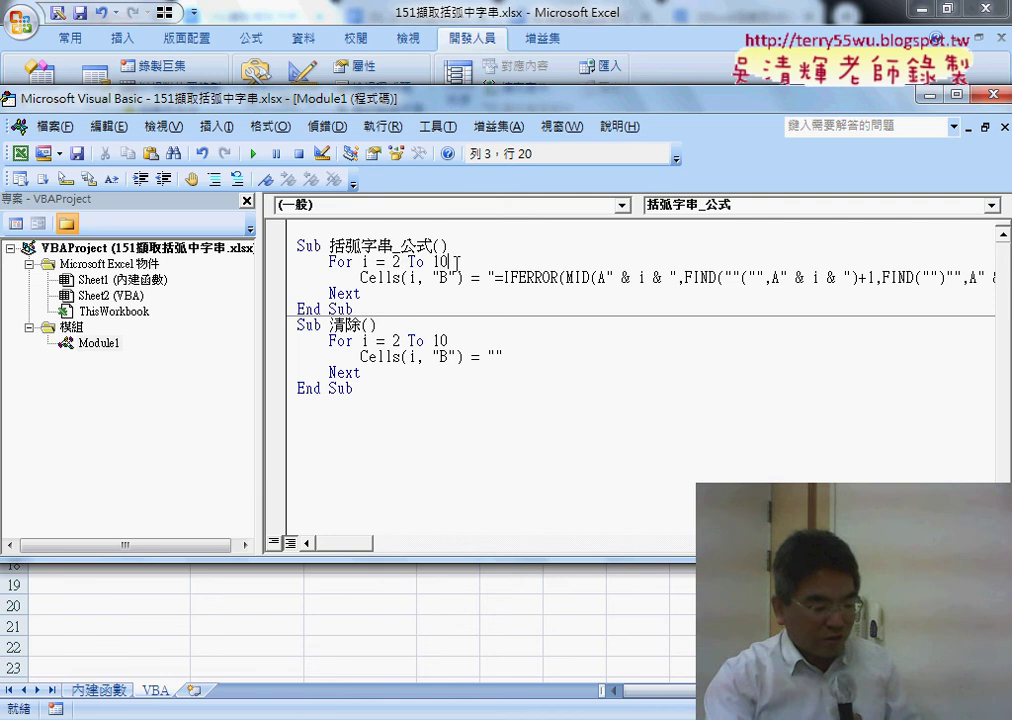
{"action": "double_click", "coordinate": [446, 341]}
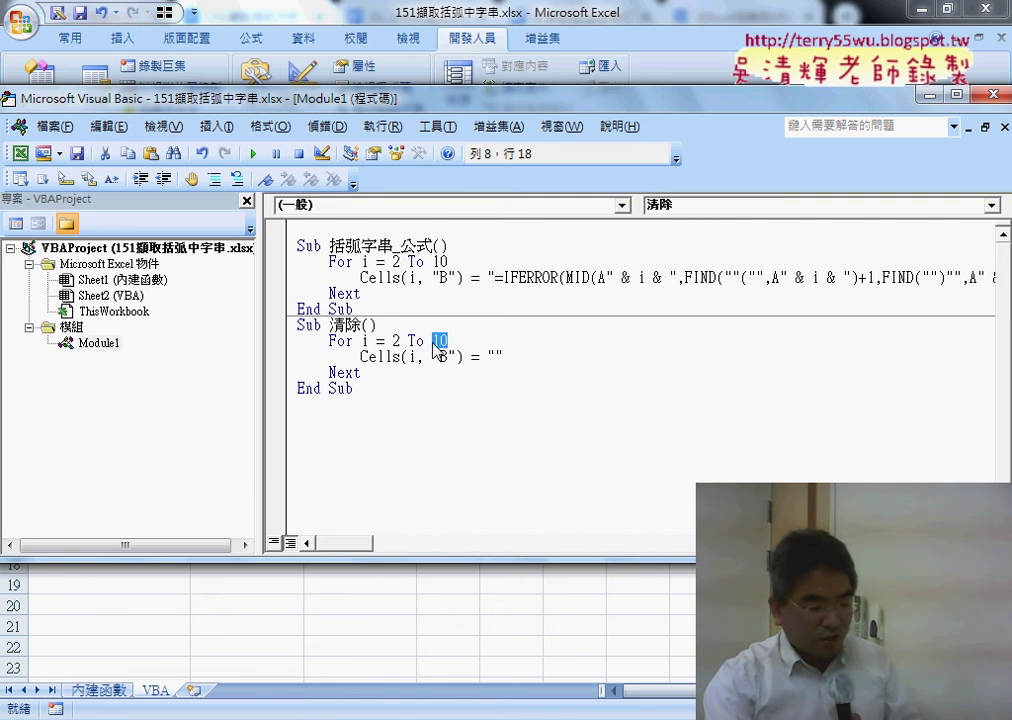